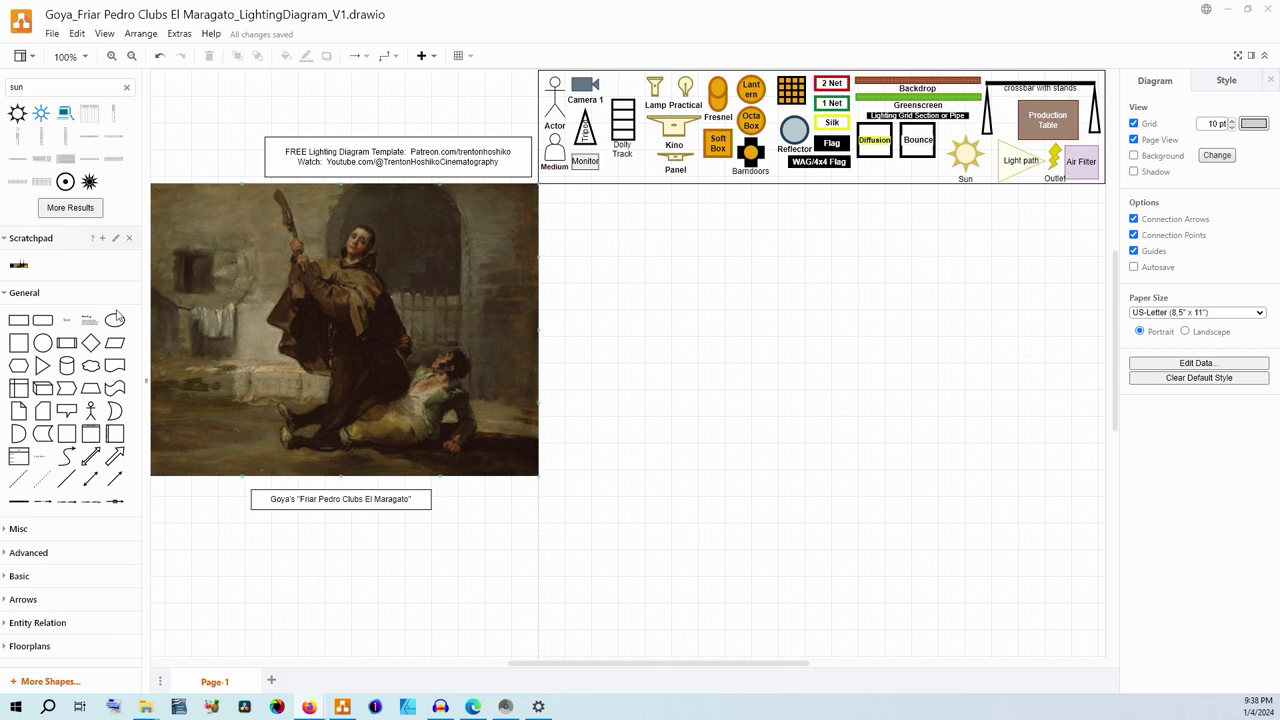
Add an unfilled dark-red ellipse, about 250 x 120, around the ground shadow in the painting's lower-right corner
{"action": "left_click", "coordinate": [117, 322]}
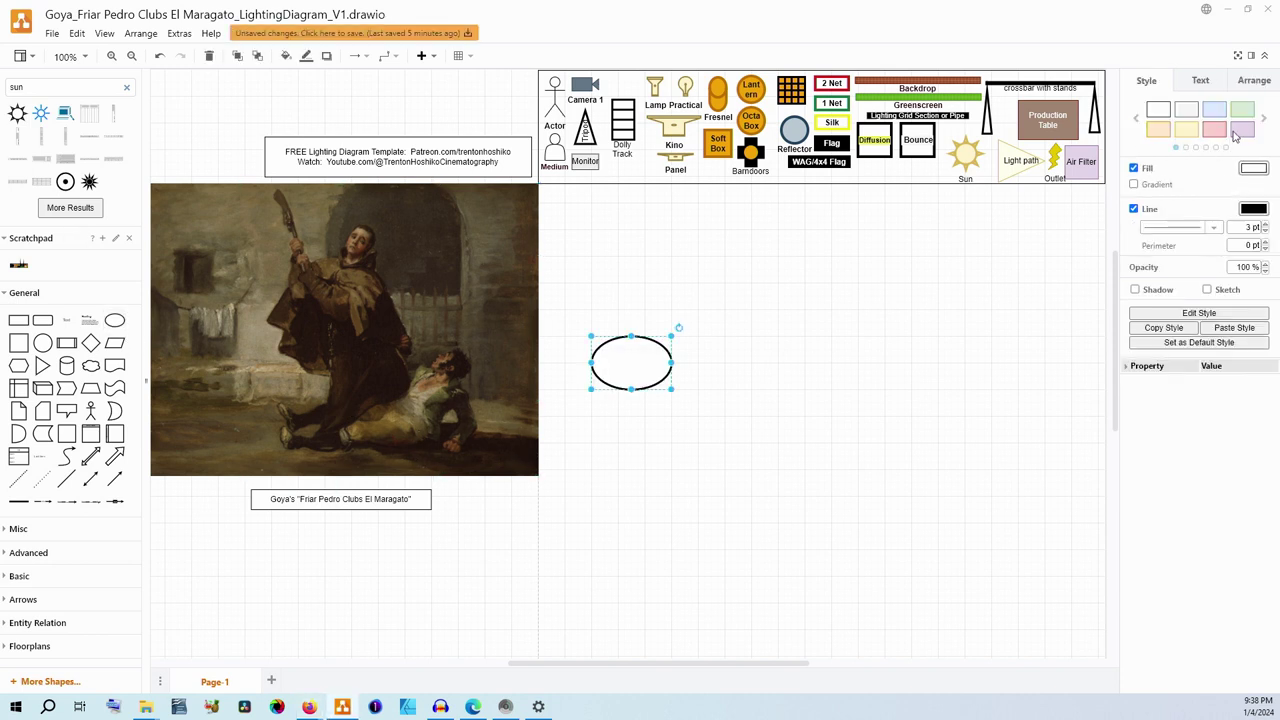
{"action": "left_click", "coordinate": [1265, 118]}
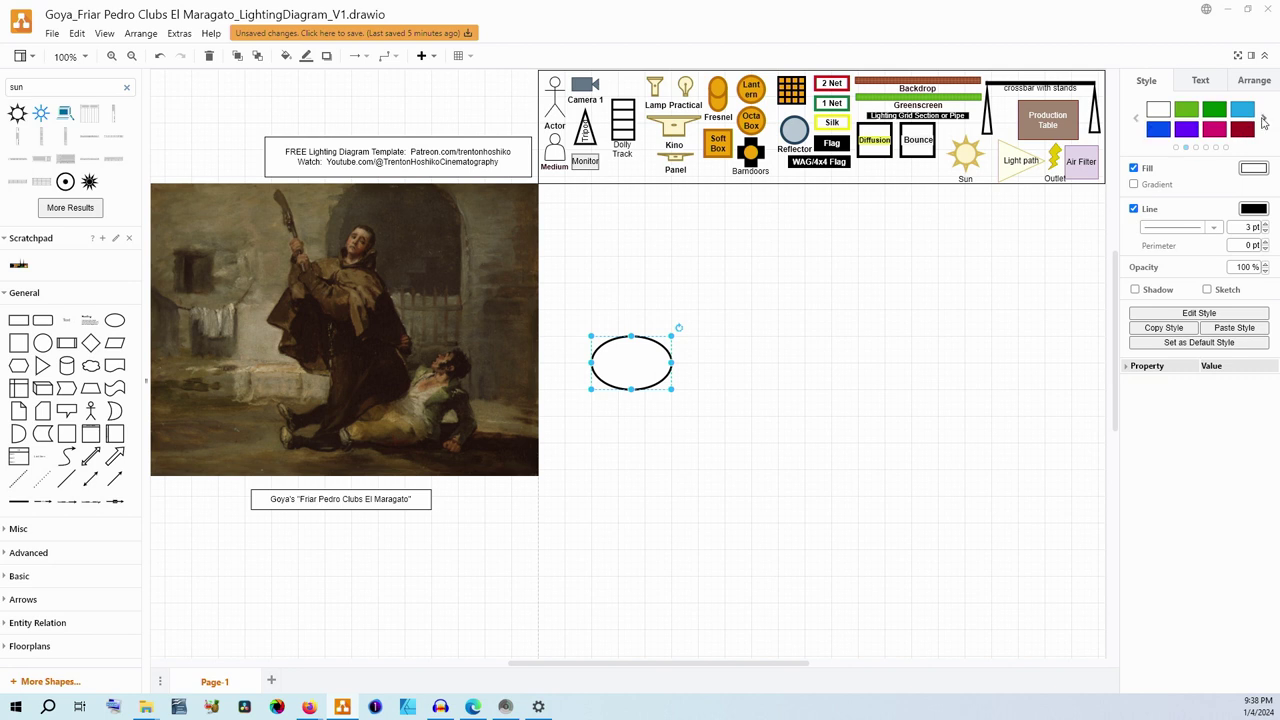
{"action": "left_click", "coordinate": [1265, 118]}
{"action": "left_click", "coordinate": [1160, 112]}
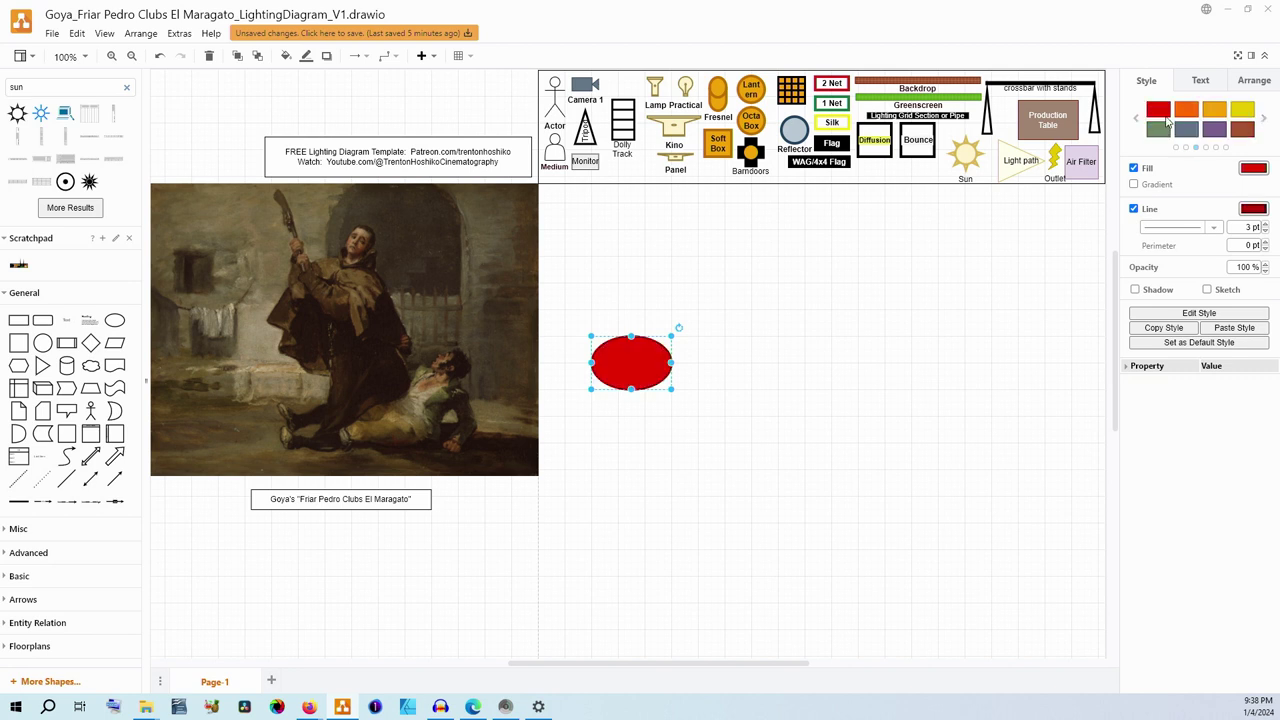
{"action": "left_click", "coordinate": [1133, 168]}
{"action": "mouse_move", "coordinate": [660, 362]}
{"action": "left_mouse_down"}
{"action": "mouse_move", "coordinate": [440, 444]}
{"action": "mouse_move", "coordinate": [545, 437]}
{"action": "left_mouse_up"}
{"action": "left_click_drag", "start_coordinate": [461, 462], "coordinate": [461, 489]}
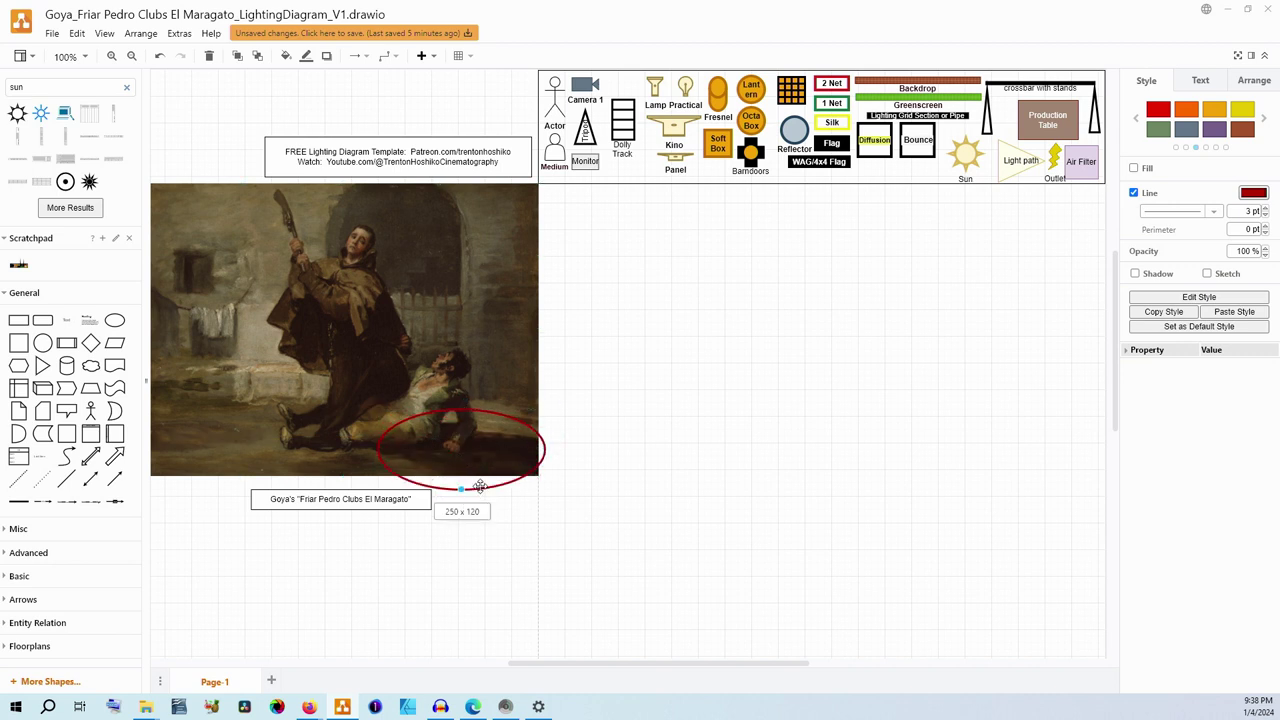
Place a copy of the red ellipse over the standing friar's face and shrink it to fit tightly around the face
{"action": "left_click_drag", "start_coordinate": [502, 417], "coordinate": [376, 218]}
{"action": "left_click_drag", "start_coordinate": [252, 249], "coordinate": [318, 249]}
{"action": "left_click", "coordinate": [112, 56]}
{"action": "left_click", "coordinate": [112, 56]}
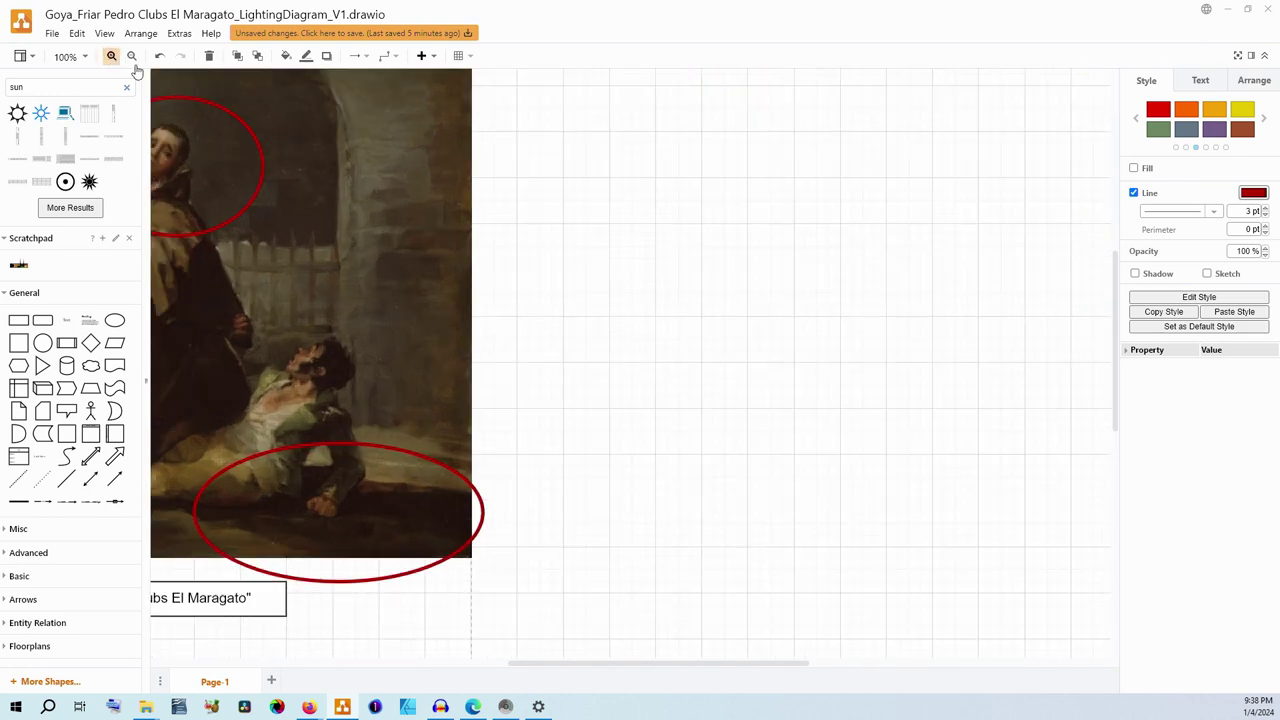
{"action": "left_click_drag", "start_coordinate": [560, 663], "coordinate": [460, 665]}
{"action": "left_click_drag", "start_coordinate": [706, 163], "coordinate": [622, 164]}
{"action": "left_click_drag", "start_coordinate": [529, 164], "coordinate": [587, 165]}
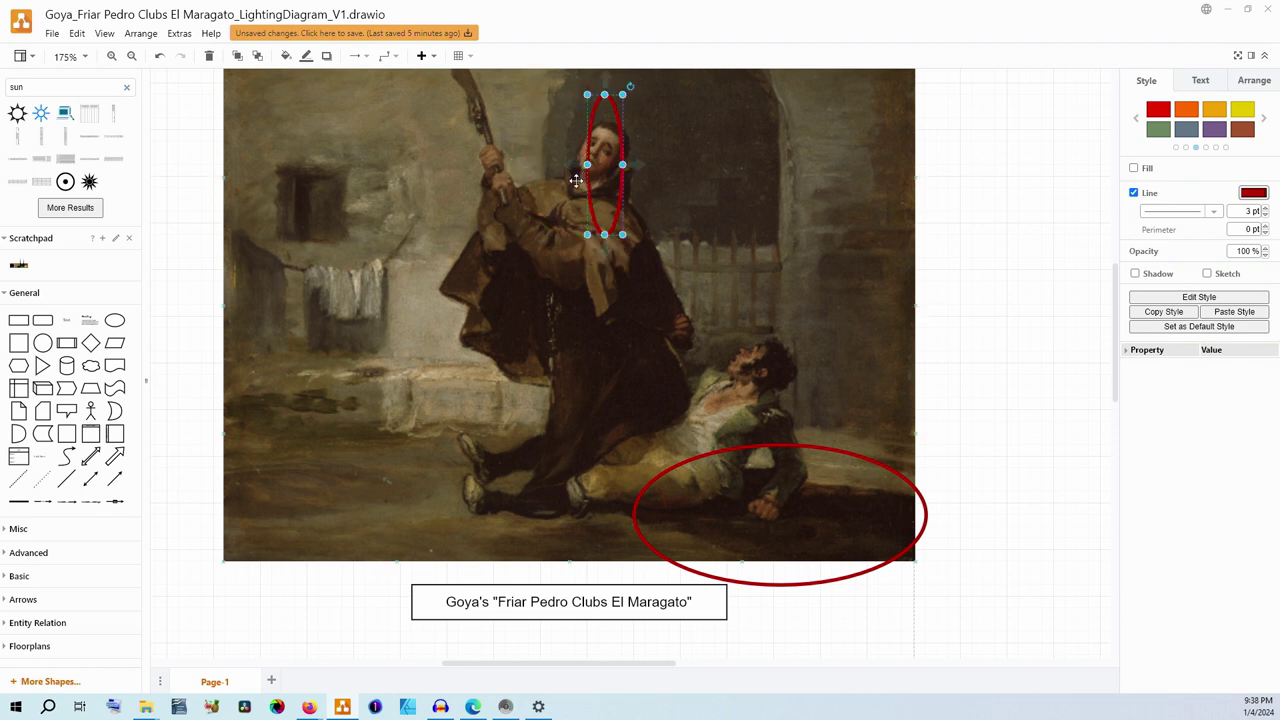
{"action": "left_click_drag", "start_coordinate": [604, 234], "coordinate": [604, 176]}
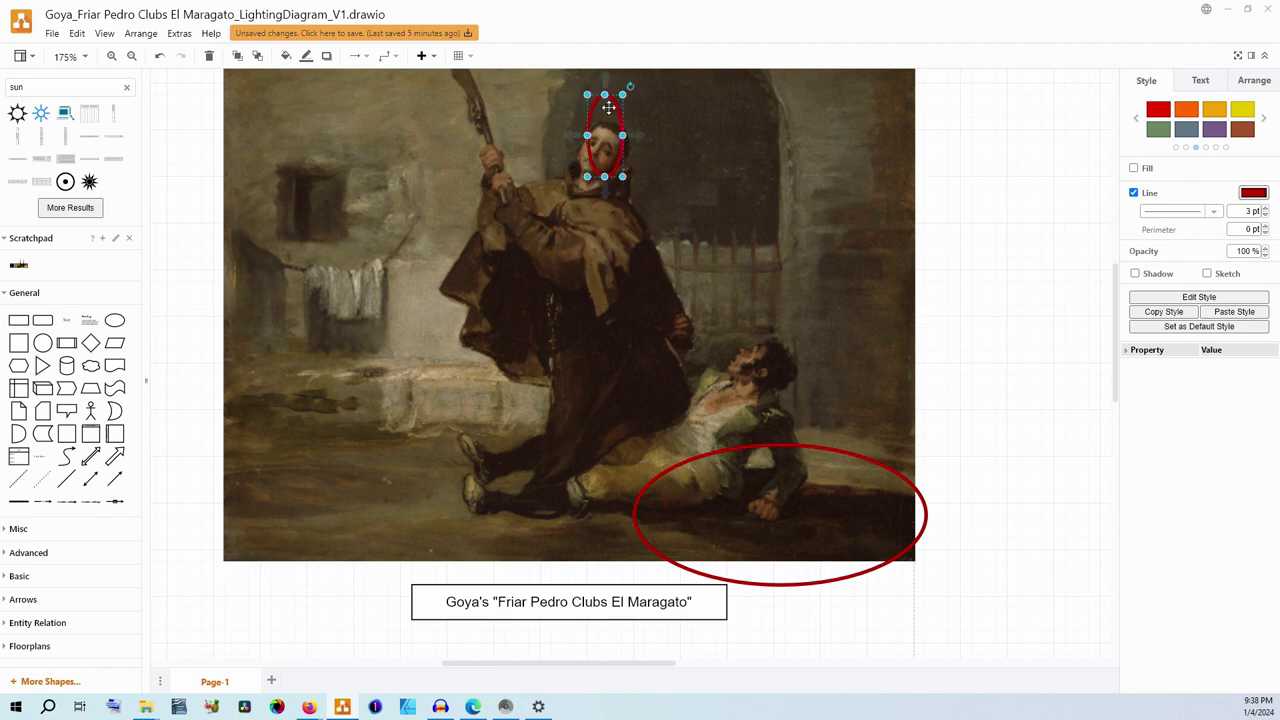
{"action": "left_click_drag", "start_coordinate": [616, 106], "coordinate": [615, 129]}
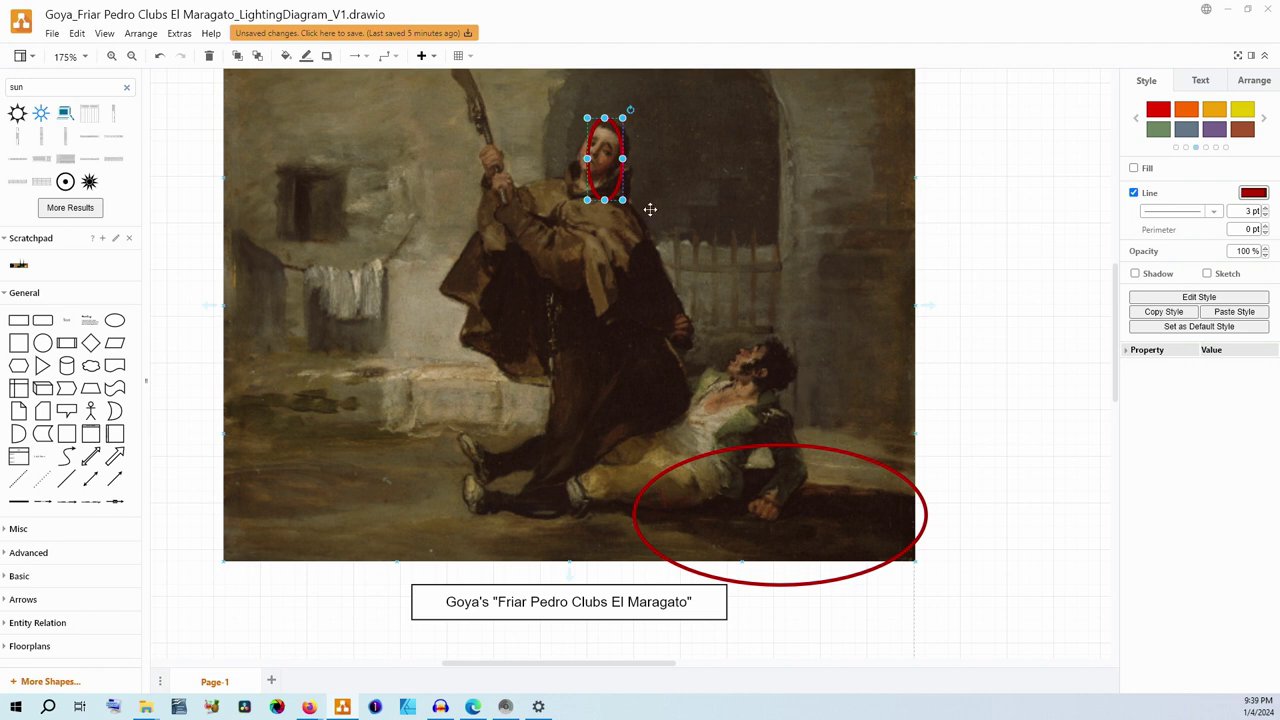
Duplicate the face ellipse and place the copy, widened, around the head of the man lying on the ground
{"action": "key", "text": "ctrl+d"}
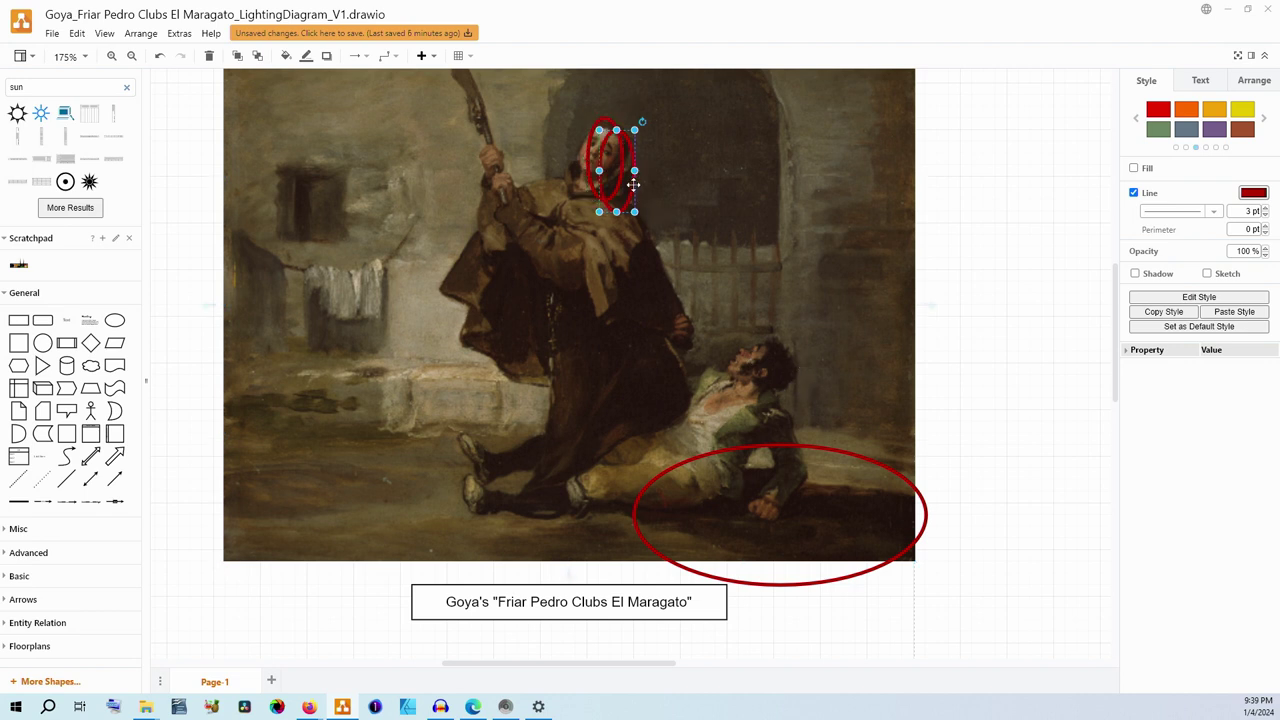
{"action": "left_click_drag", "start_coordinate": [633, 184], "coordinate": [845, 380]}
{"action": "left_click_drag", "start_coordinate": [780, 343], "coordinate": [765, 329]}
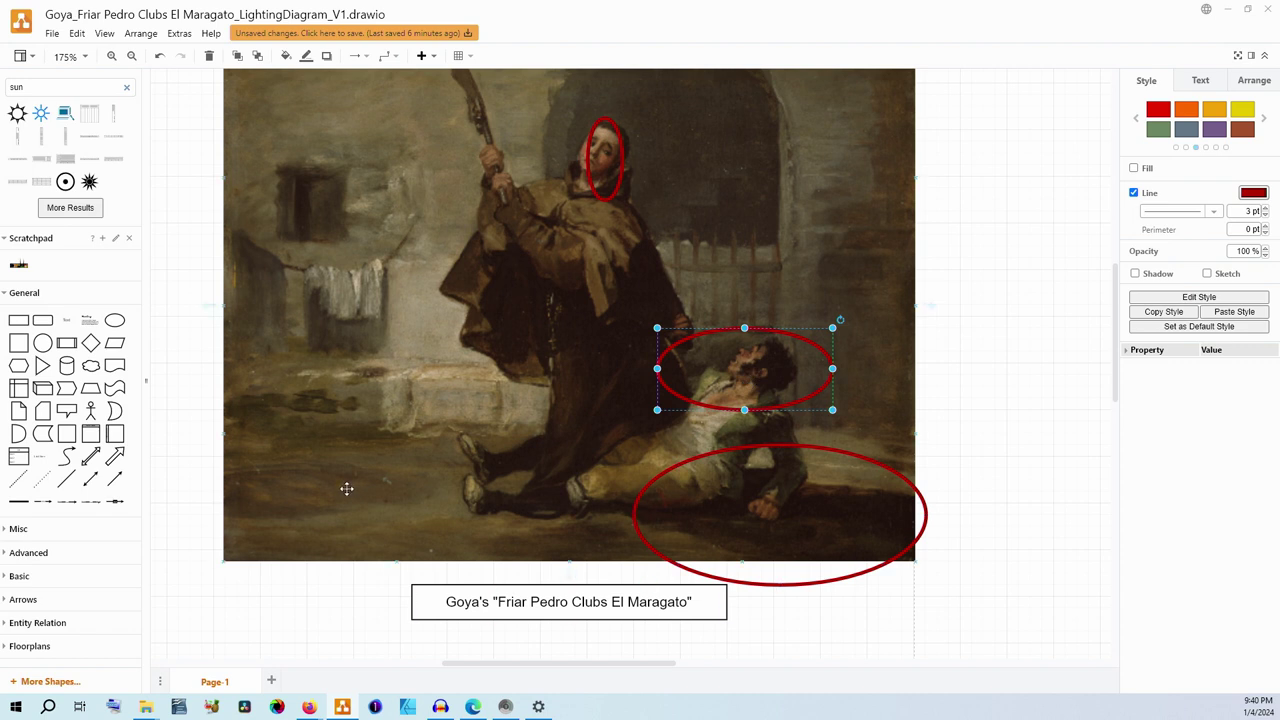
Place a copy of the template's Actor symbol on the empty canvas to the right of the painting
{"action": "left_click_drag", "start_coordinate": [535, 662], "coordinate": [600, 662]}
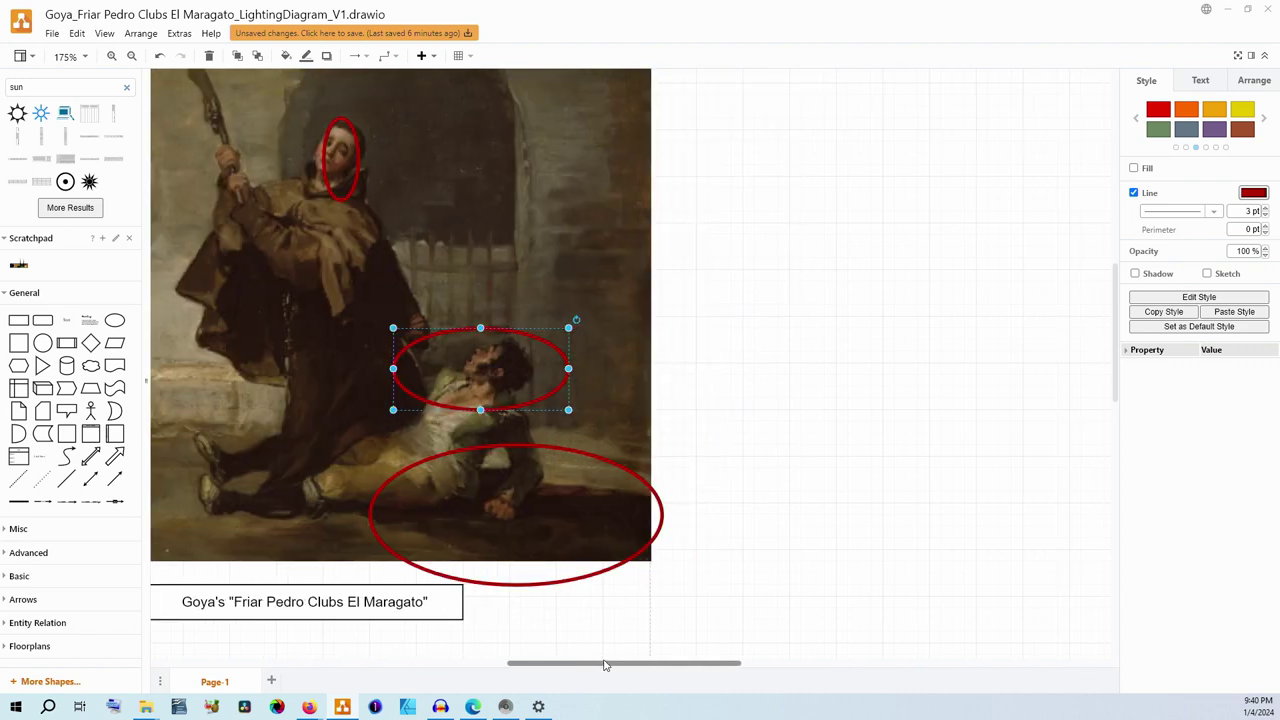
{"action": "left_click", "coordinate": [130, 56]}
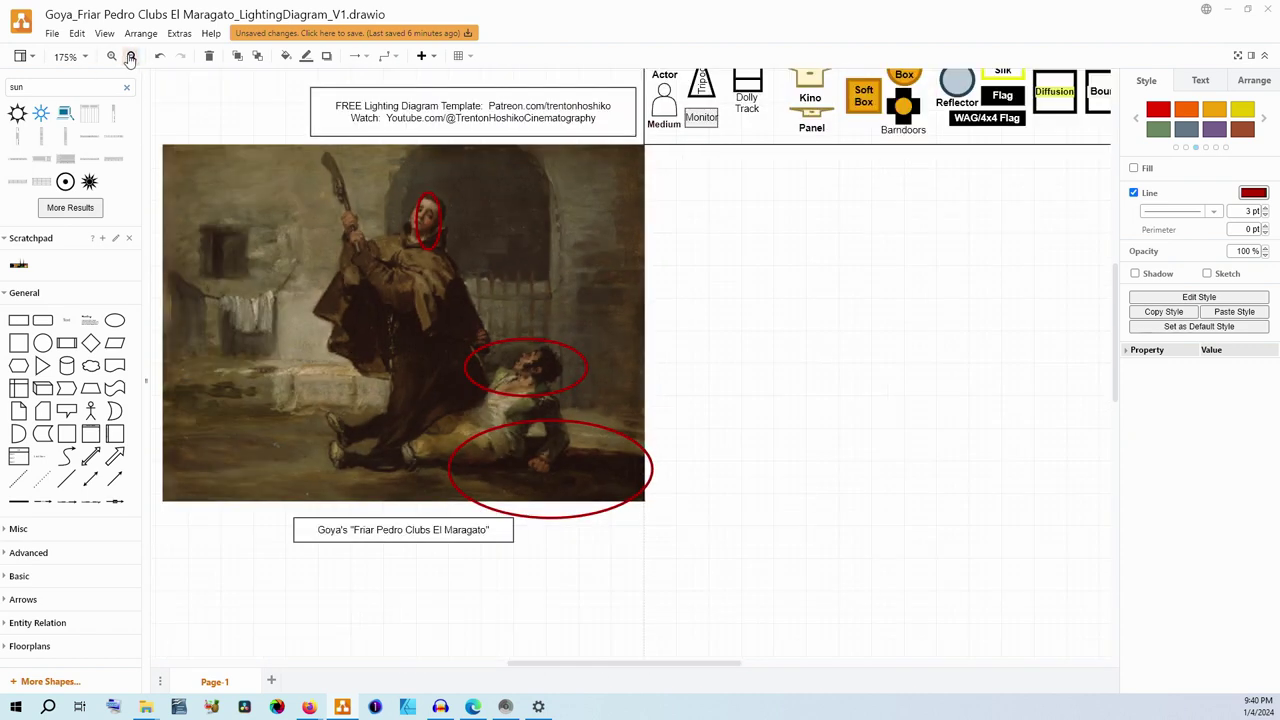
{"action": "left_click", "coordinate": [130, 56]}
{"action": "left_click", "coordinate": [130, 56]}
{"action": "left_click", "coordinate": [661, 103]}
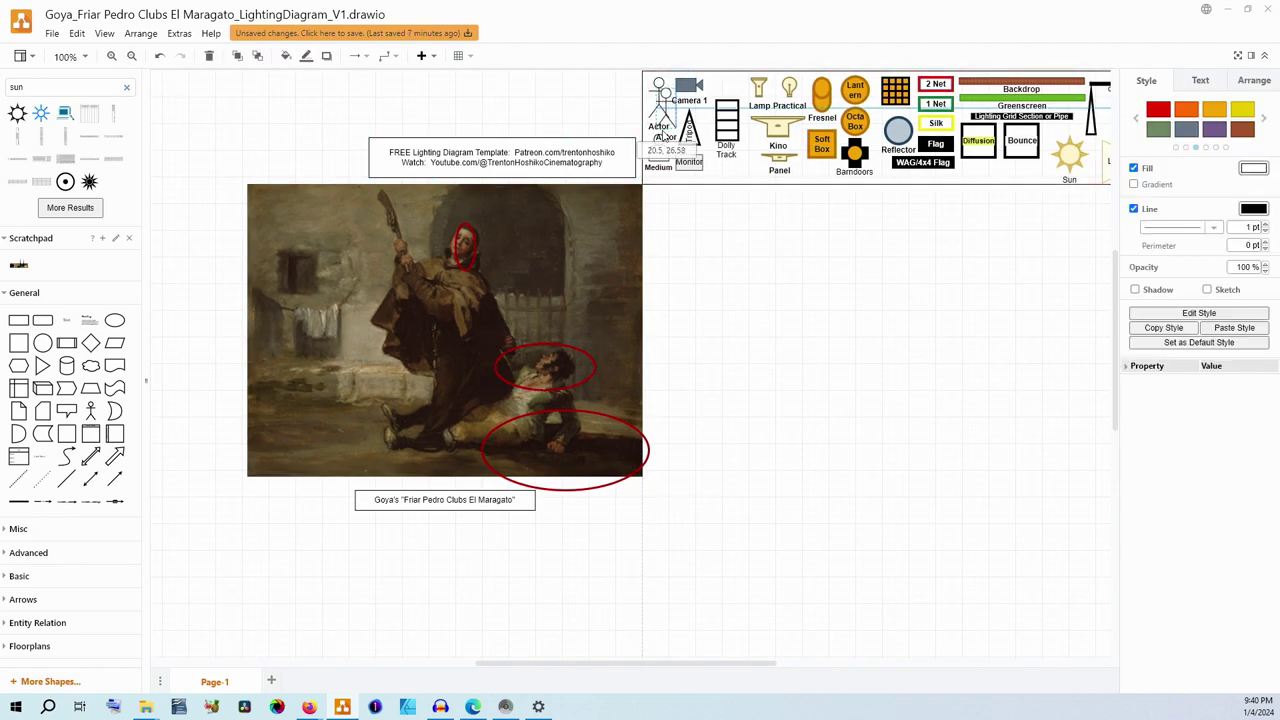
{"action": "left_click_drag", "start_coordinate": [661, 103], "coordinate": [728, 292]}
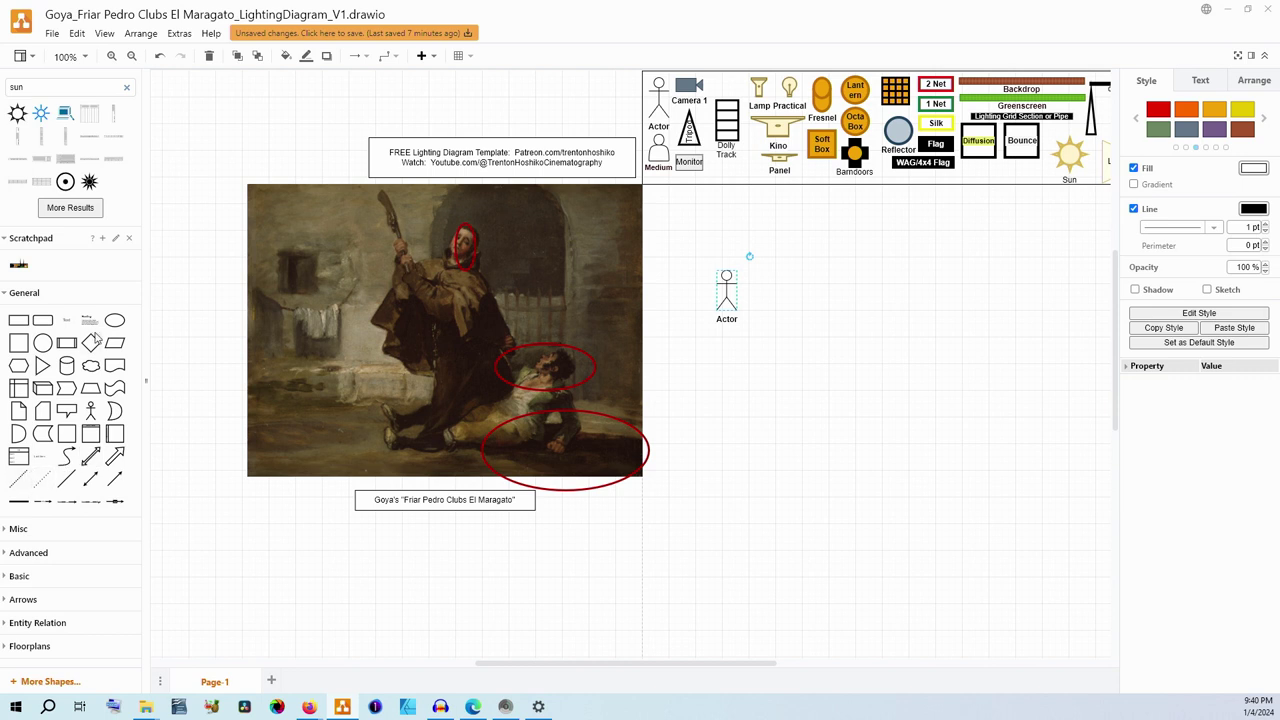
Add a long horizontal wall from the Floorplans shapes and place the Actor symbol below its middle
{"action": "left_click", "coordinate": [30, 646]}
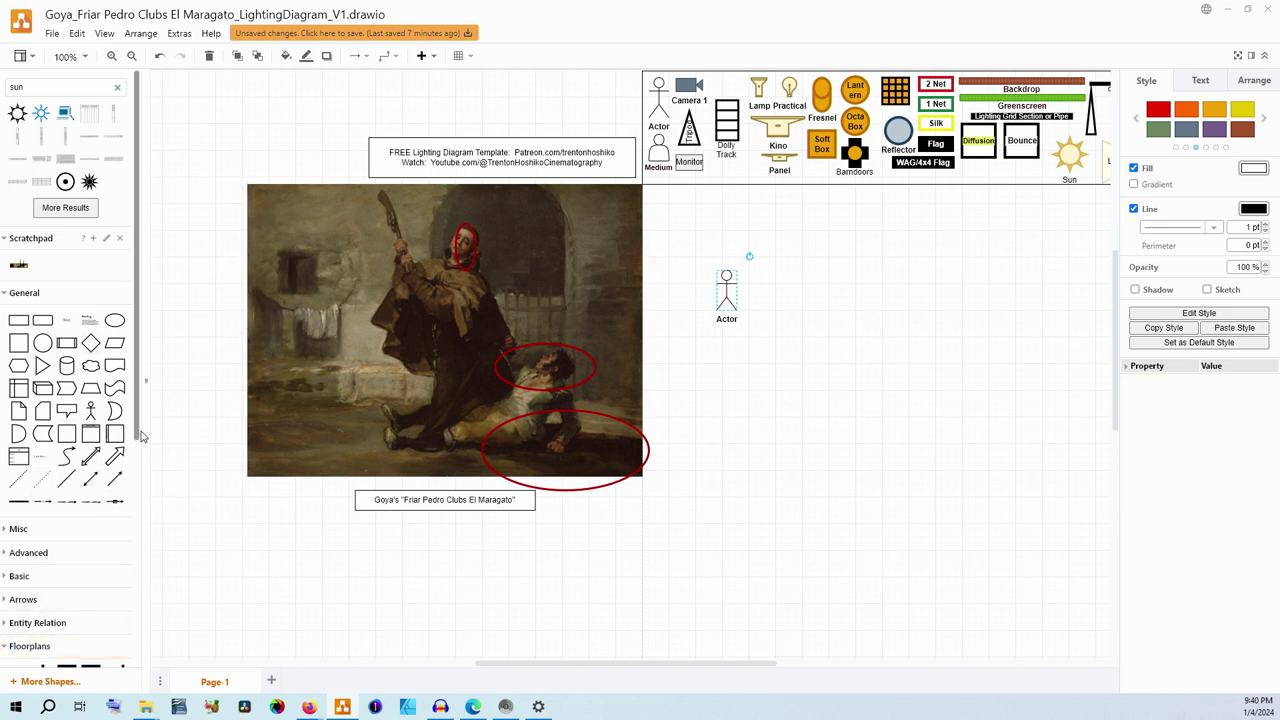
{"action": "scroll", "coordinate": [145, 620], "scroll_direction": "down", "scroll_amount": 3}
{"action": "left_click", "coordinate": [18, 312]}
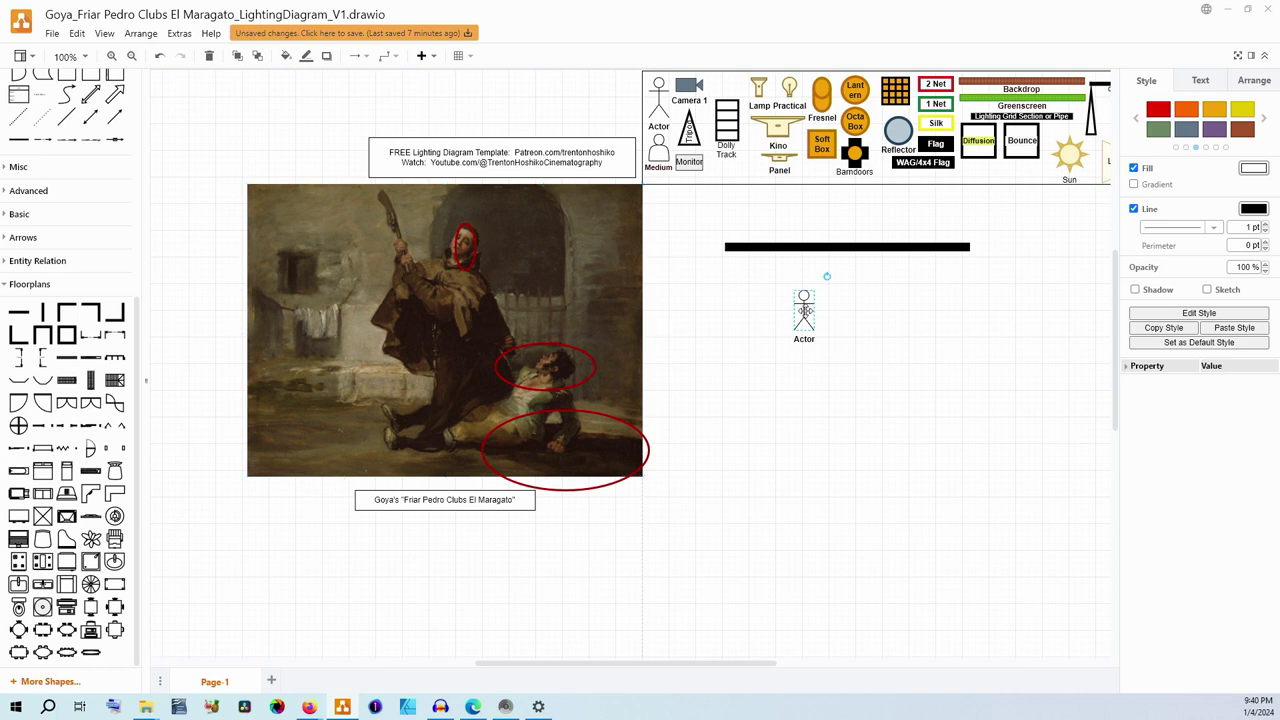
{"action": "left_click_drag", "start_coordinate": [806, 310], "coordinate": [861, 290]}
Add a second Actor symbol, rotated to lie nearly horizontal with its head pointing right, at the standing actor's feet
{"action": "left_click", "coordinate": [659, 100]}
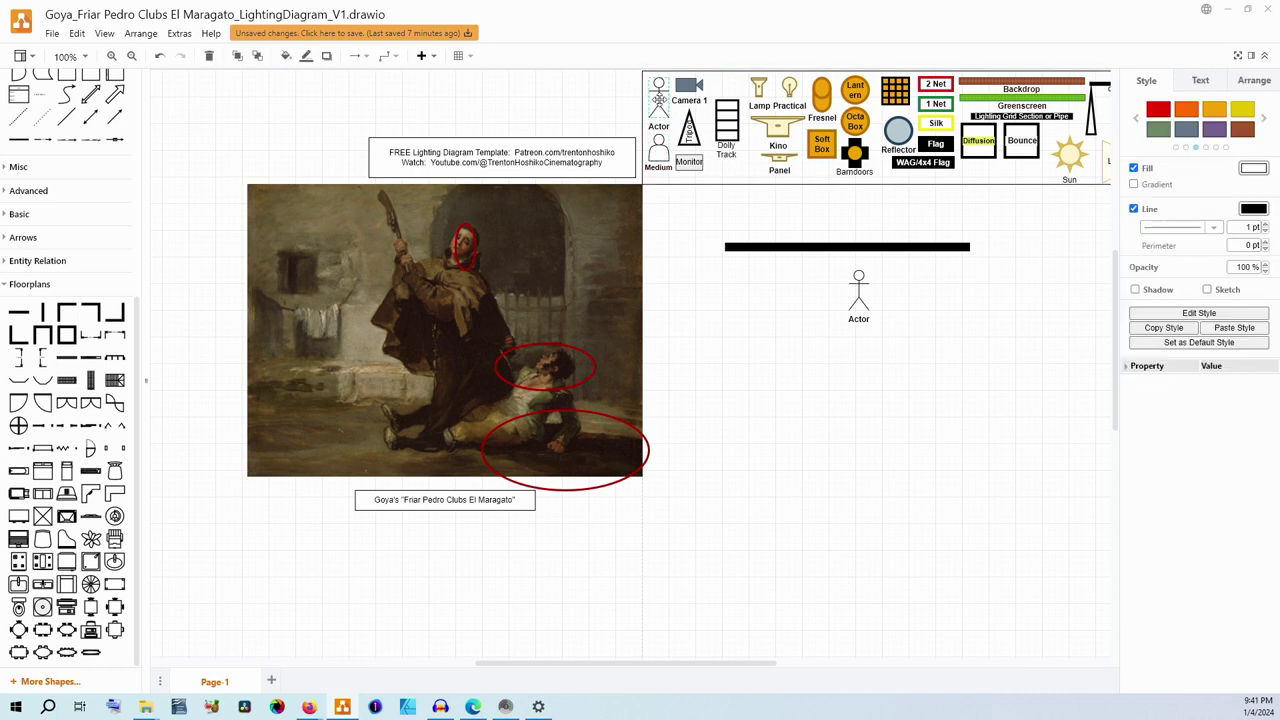
{"action": "left_click_drag", "start_coordinate": [659, 100], "coordinate": [914, 357]}
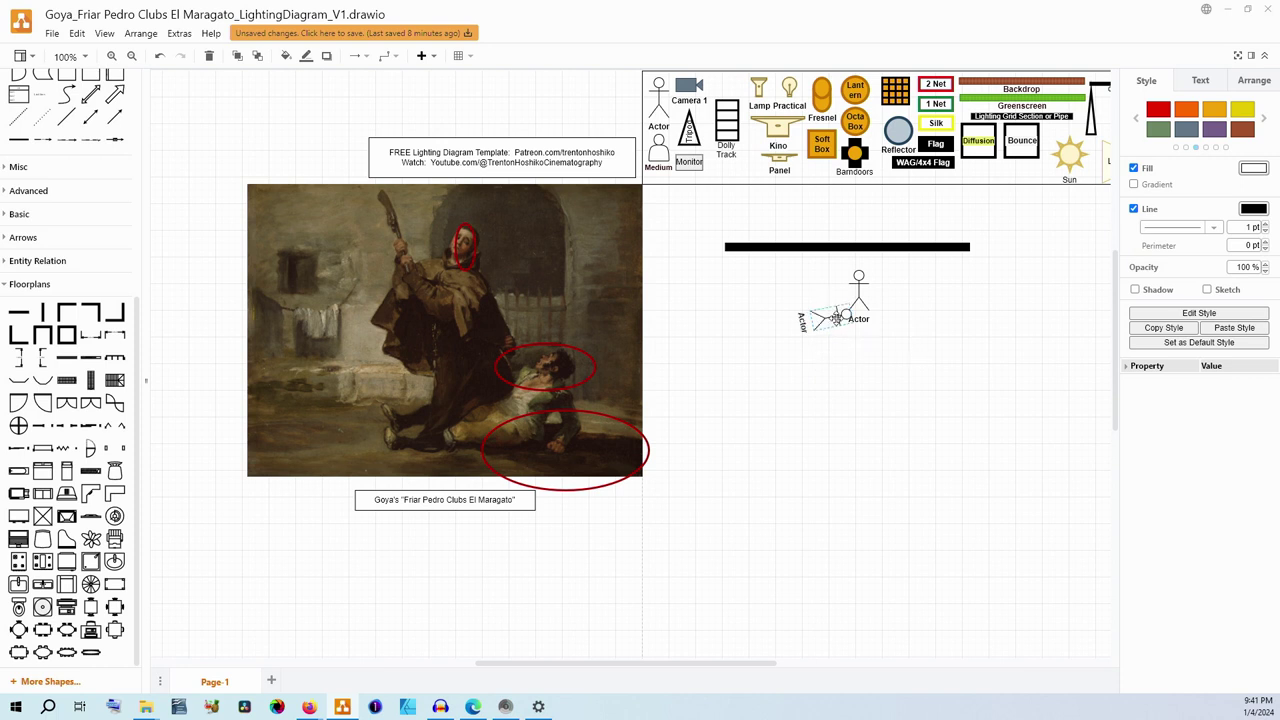
{"action": "left_click_drag", "start_coordinate": [839, 320], "coordinate": [885, 322]}
{"action": "left_click", "coordinate": [882, 371]}
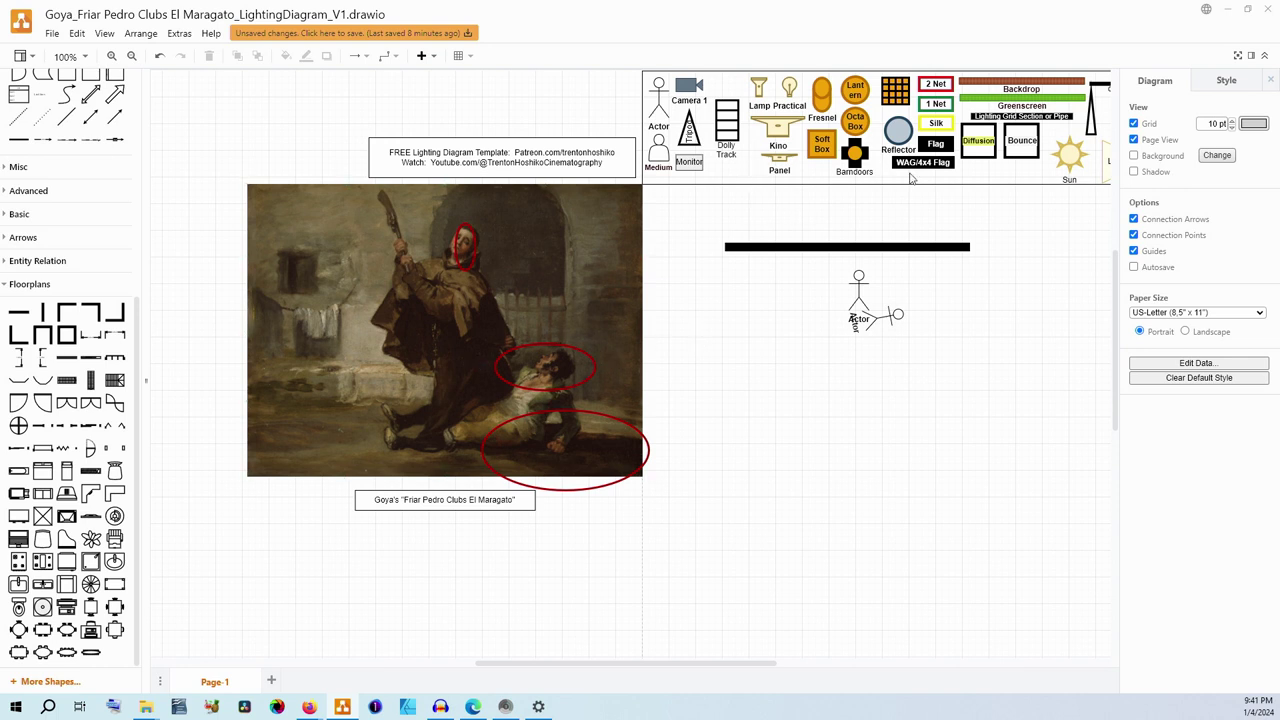
Place a Sun symbol to the lower left of the actors and spread an enlarged Light path from it across the wall and actors
{"action": "left_click", "coordinate": [1068, 155]}
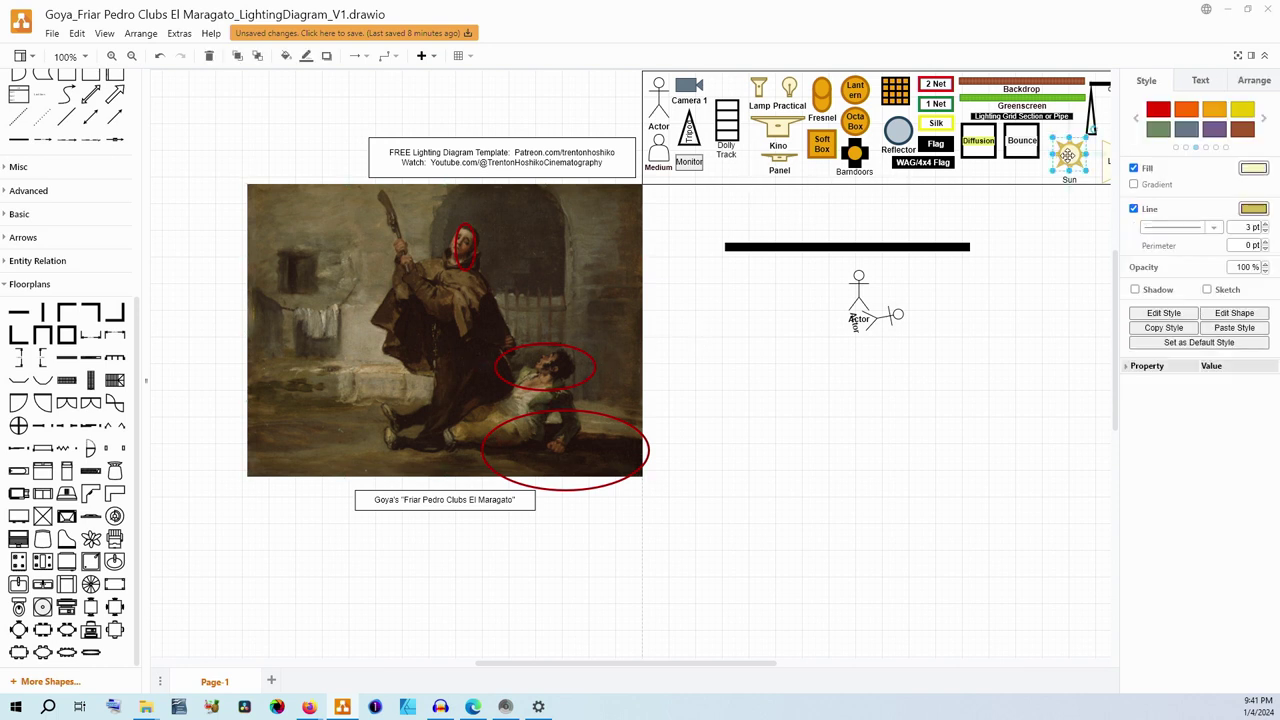
{"action": "left_click_drag", "start_coordinate": [1069, 154], "coordinate": [678, 341]}
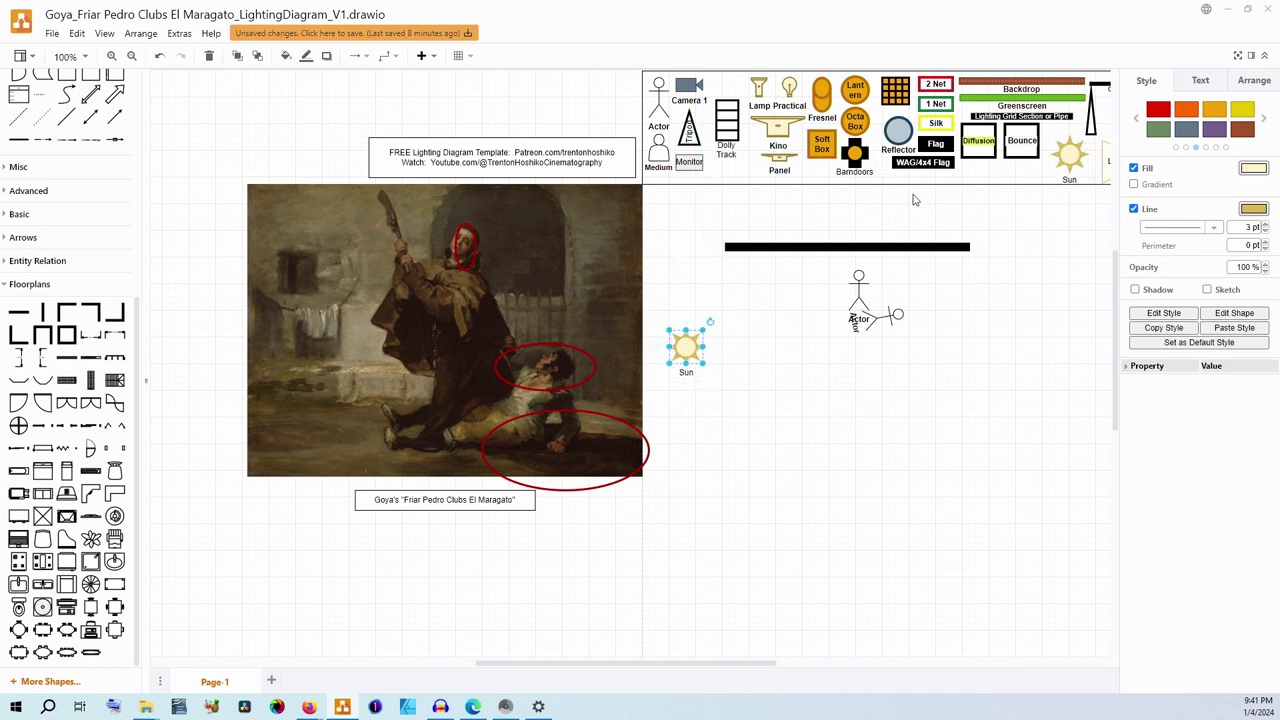
{"action": "left_click_drag", "start_coordinate": [741, 666], "coordinate": [782, 666]}
{"action": "left_click", "coordinate": [984, 180]}
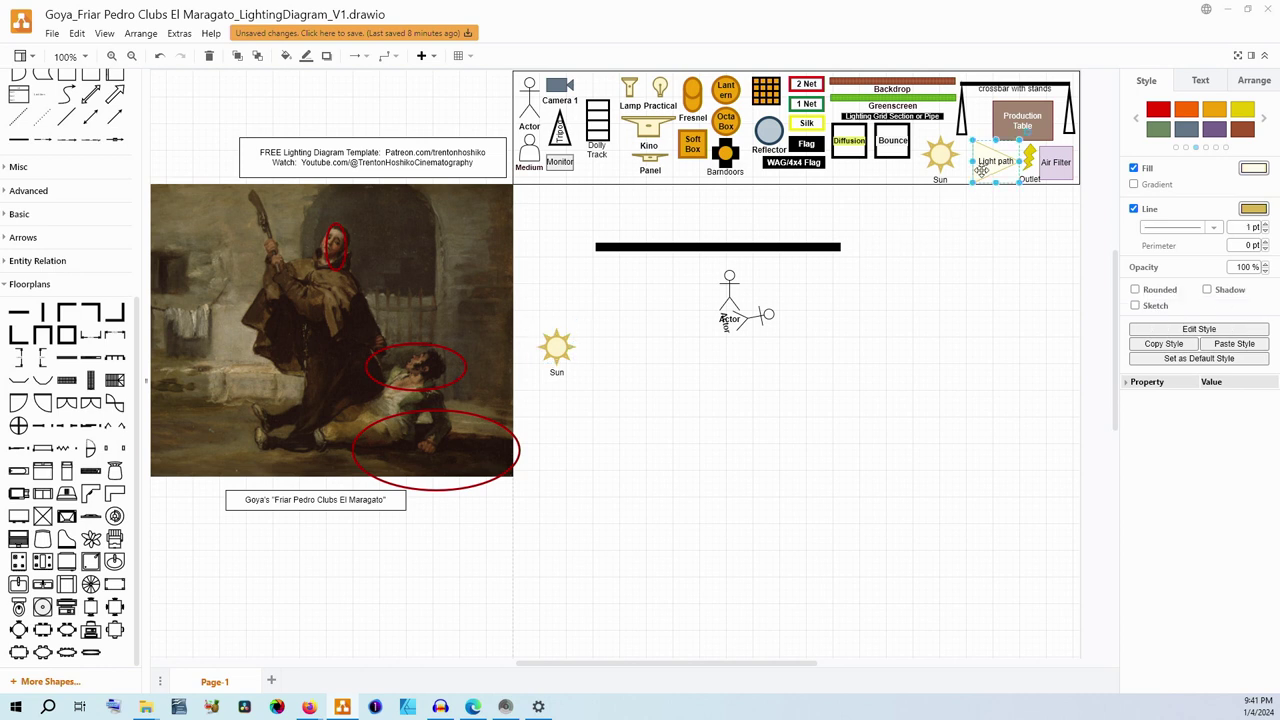
{"action": "left_click_drag", "start_coordinate": [643, 292], "coordinate": [523, 443]}
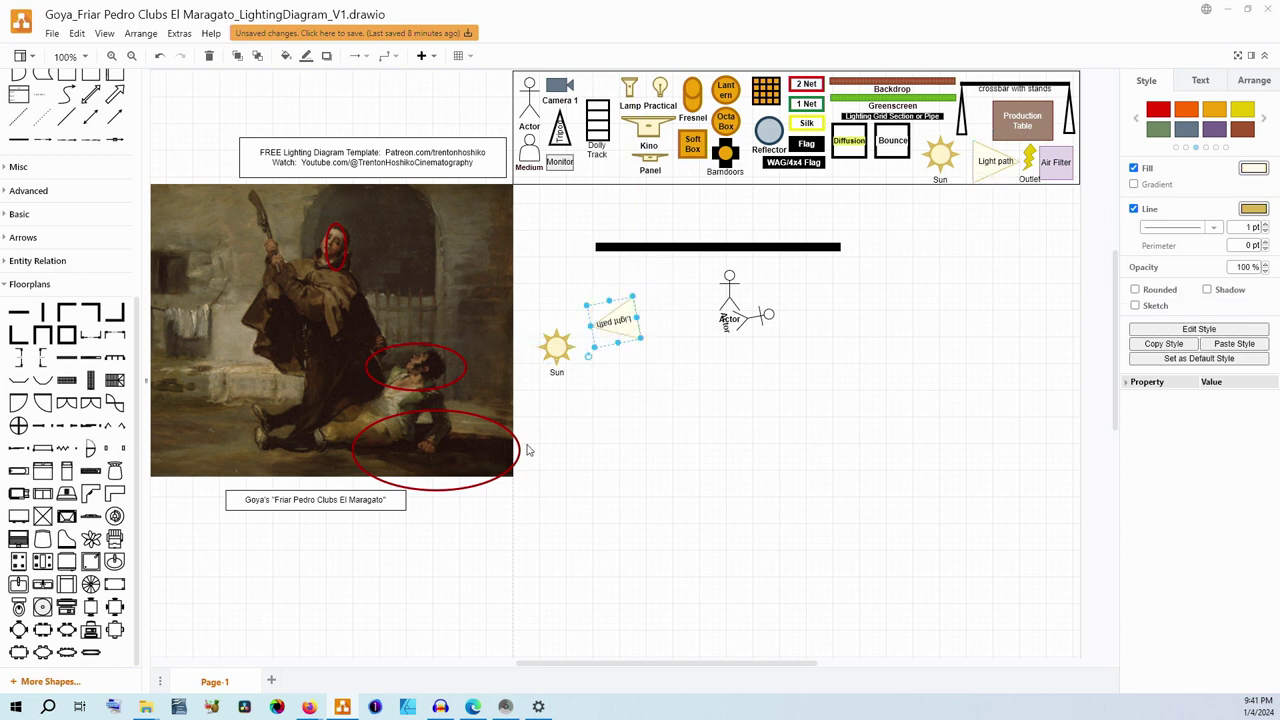
{"action": "left_click_drag", "start_coordinate": [614, 322], "coordinate": [731, 348]}
{"action": "left_click_drag", "start_coordinate": [577, 437], "coordinate": [703, 300]}
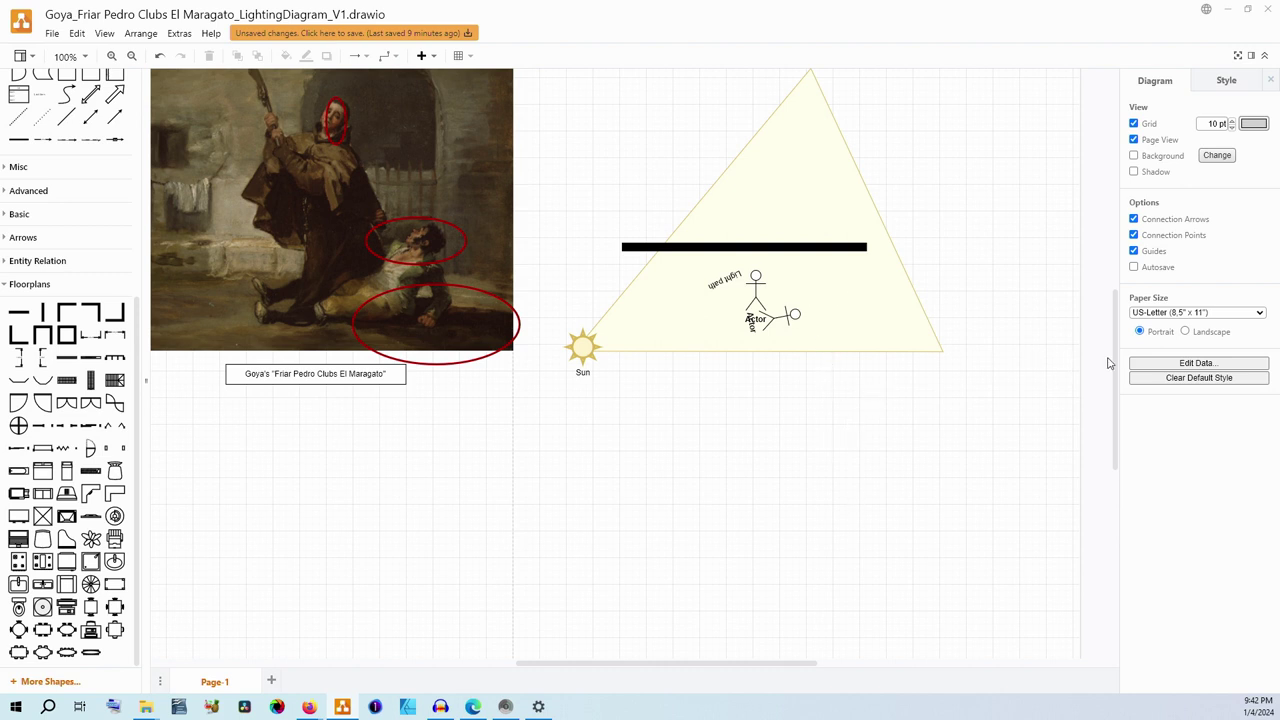
Place a slightly rotated copy of the Bounce board to the right of the actors, below the wall's right end
{"action": "scroll", "coordinate": [1108, 363], "scroll_direction": "up", "scroll_amount": 4}
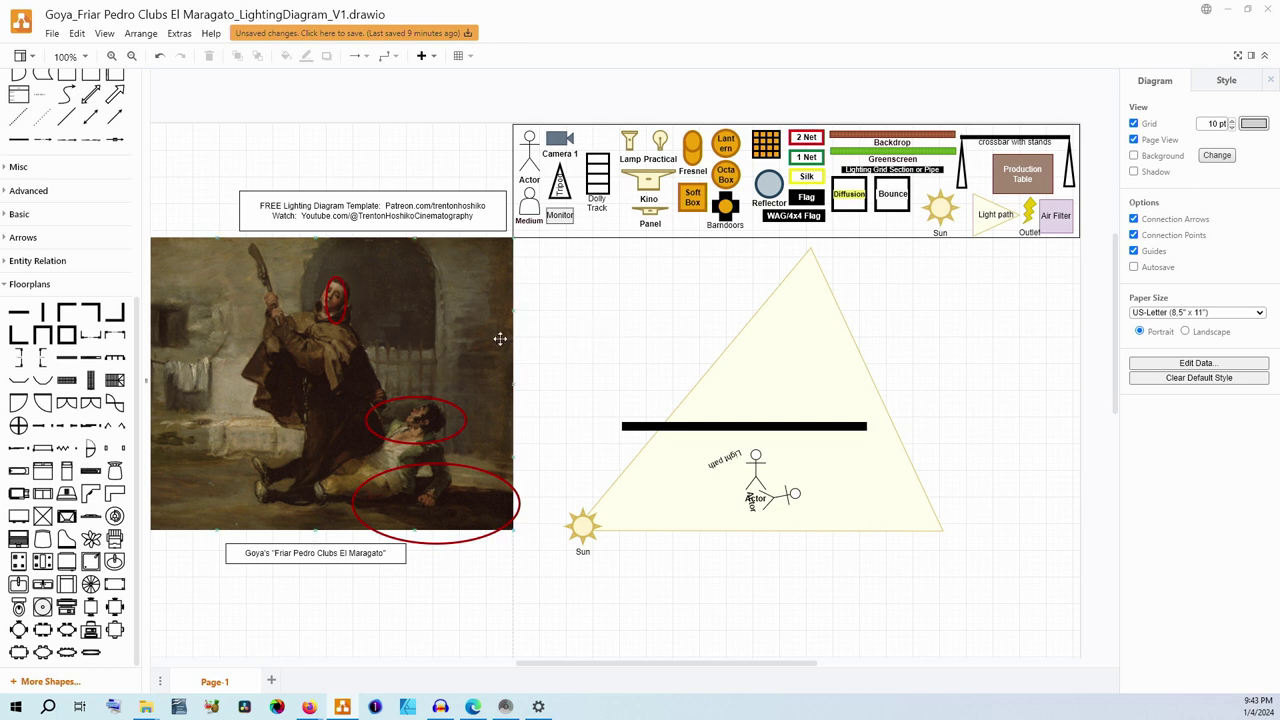
{"action": "left_click", "coordinate": [898, 191]}
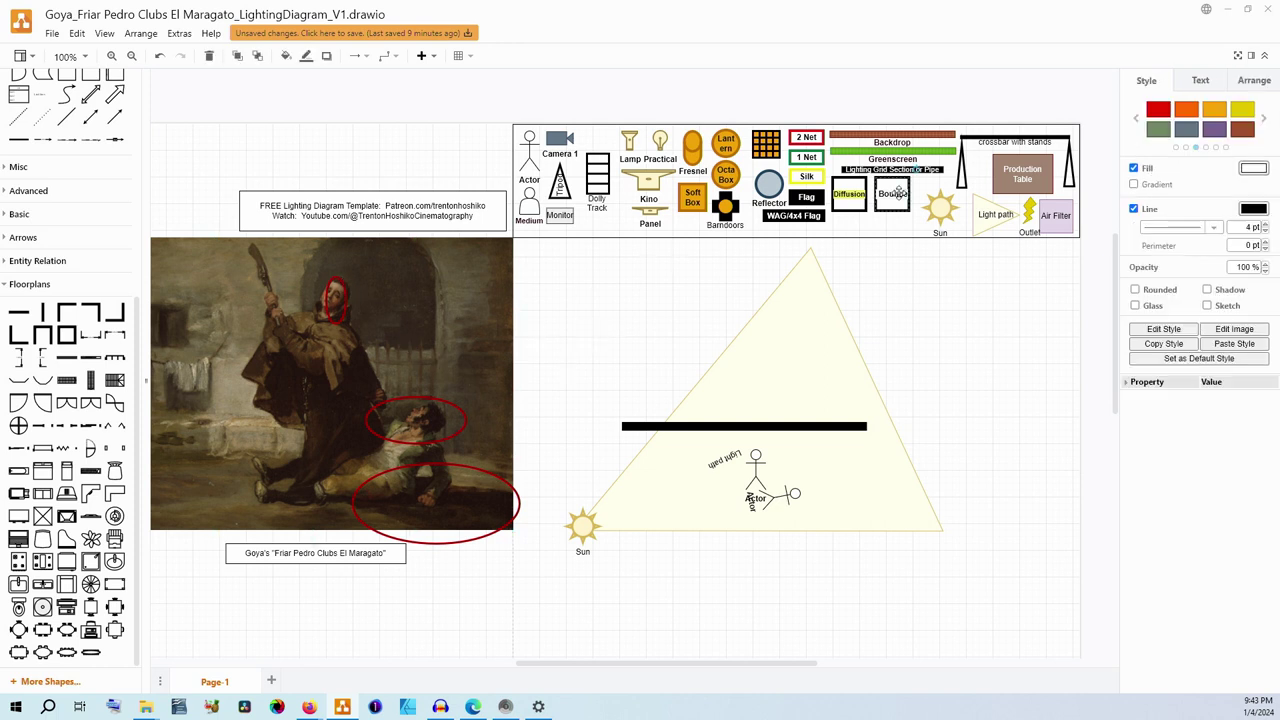
{"action": "left_click_drag", "start_coordinate": [898, 191], "coordinate": [864, 468]}
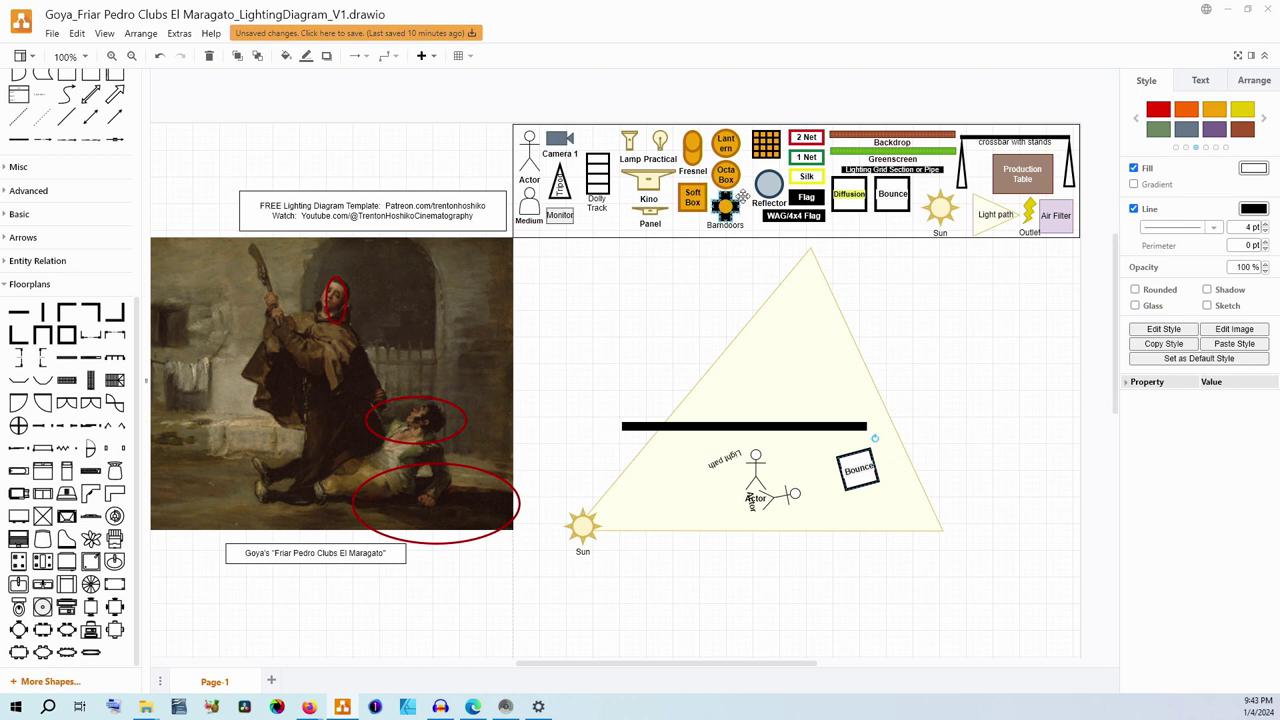
Add a Light path fanning from the Bounce board toward the lying actor, and shift the board to meet the path's tip
{"action": "left_click", "coordinate": [986, 208]}
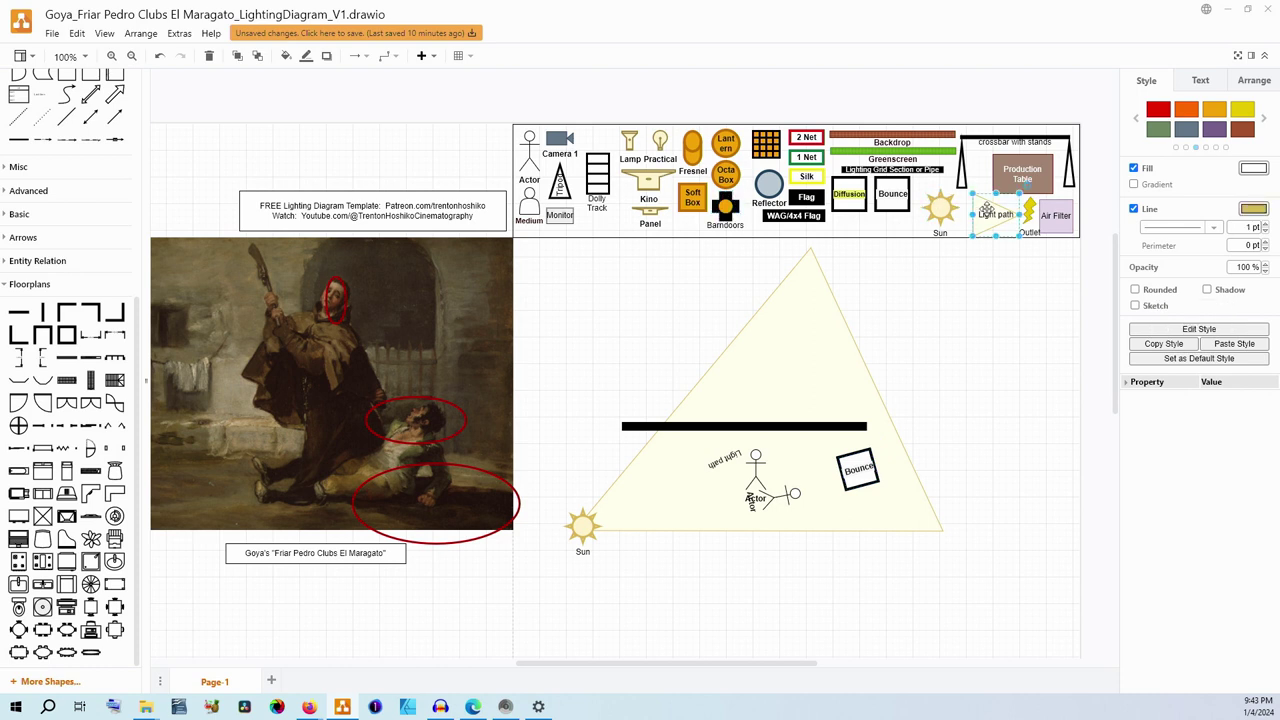
{"action": "left_click_drag", "start_coordinate": [986, 208], "coordinate": [886, 462]}
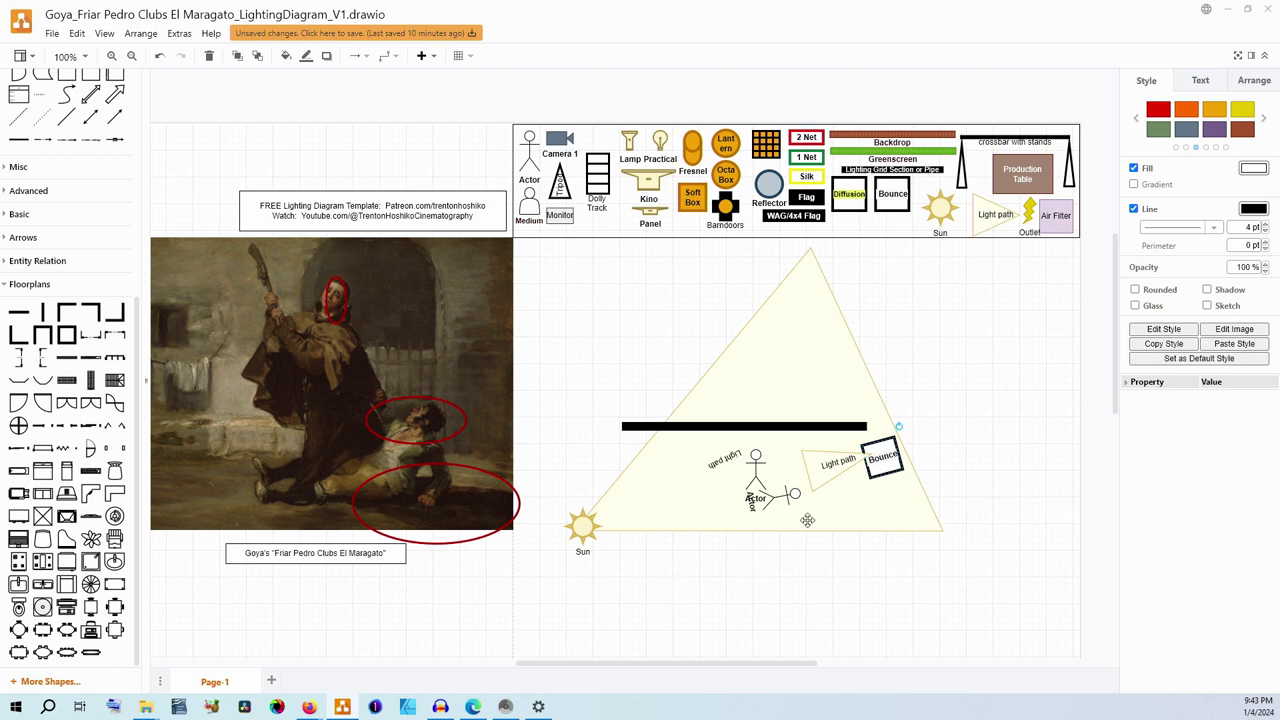
{"action": "left_click_drag", "start_coordinate": [829, 467], "coordinate": [831, 469]}
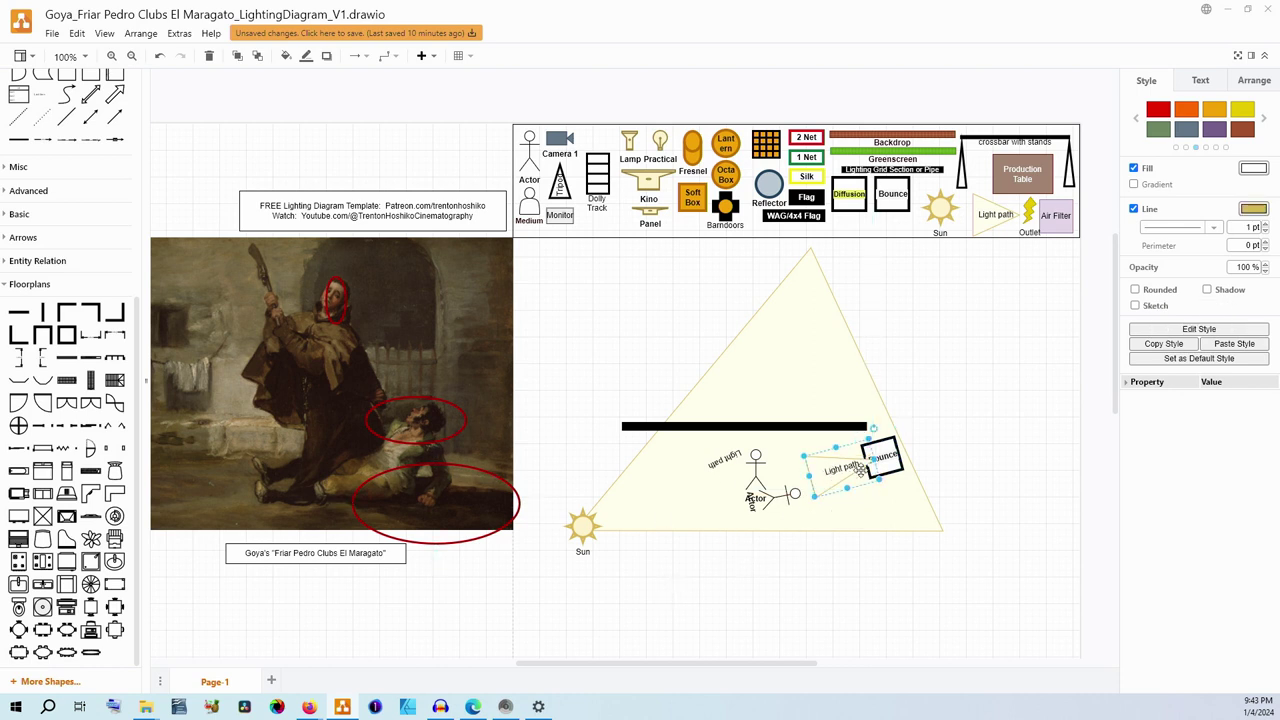
{"action": "left_click_drag", "start_coordinate": [876, 426], "coordinate": [890, 459]}
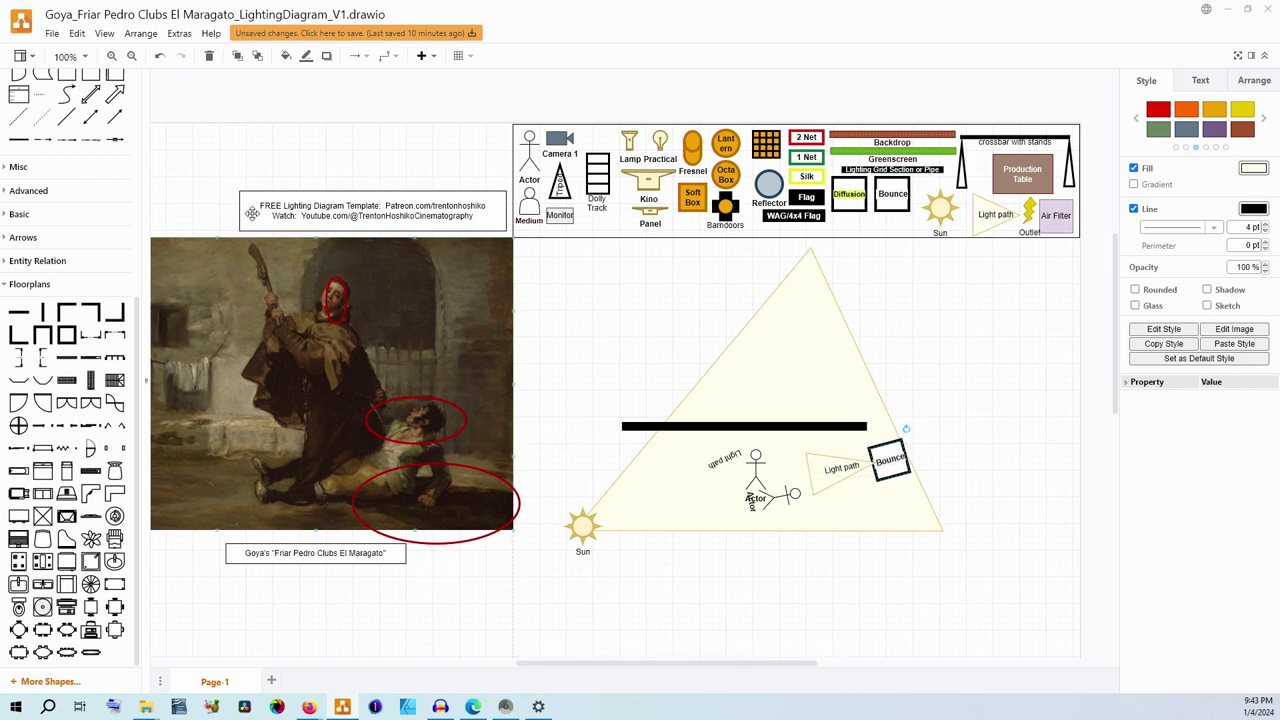
Examine the circled faces and ground shadow in the painting up close and compare them with the whole lighting diagram
{"action": "left_click", "coordinate": [111, 55]}
{"action": "left_click", "coordinate": [111, 55]}
{"action": "left_click", "coordinate": [111, 55]}
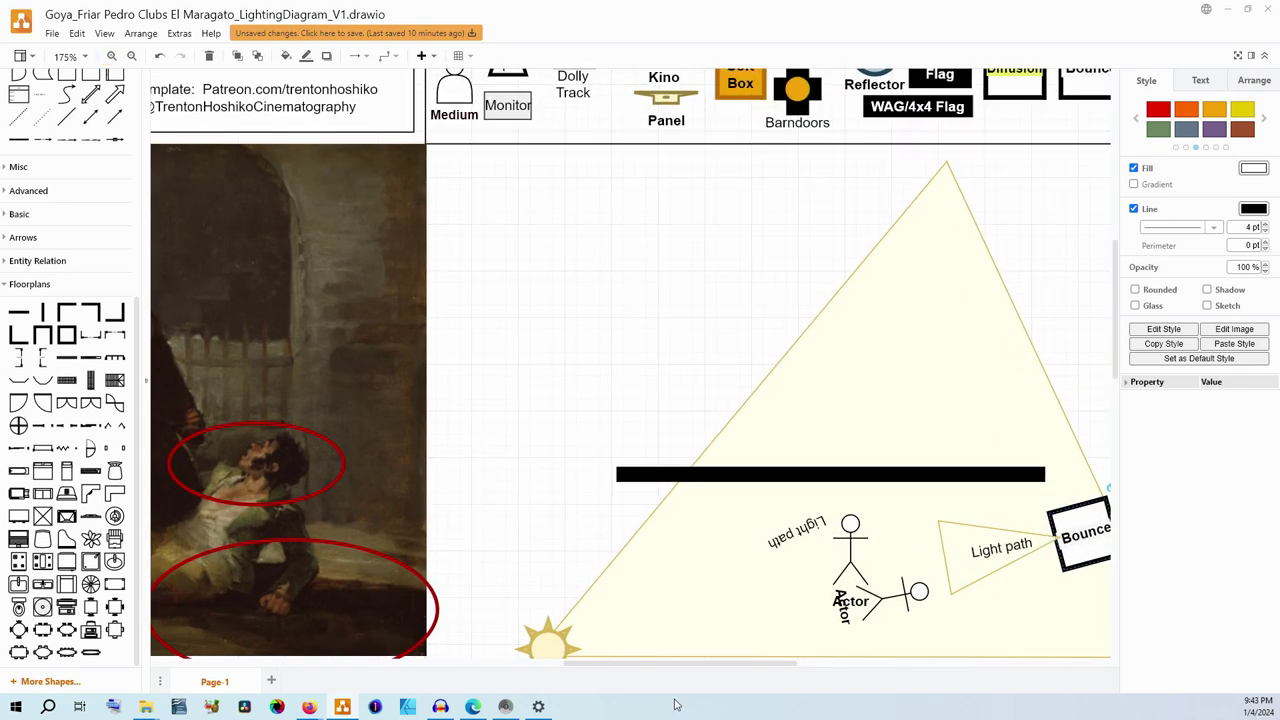
{"action": "left_click_drag", "start_coordinate": [678, 662], "coordinate": [568, 662]}
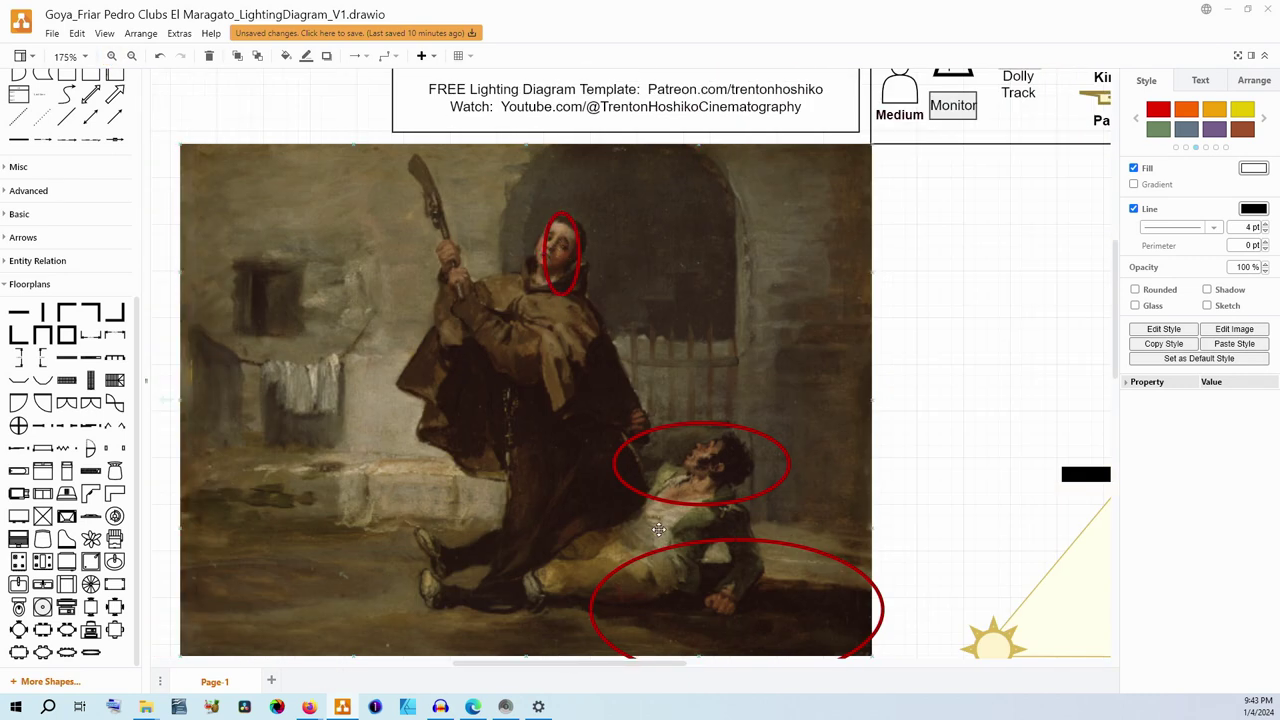
{"action": "left_click", "coordinate": [746, 453]}
{"action": "left_click", "coordinate": [996, 446]}
{"action": "left_click", "coordinate": [725, 378]}
{"action": "left_click", "coordinate": [129, 57]}
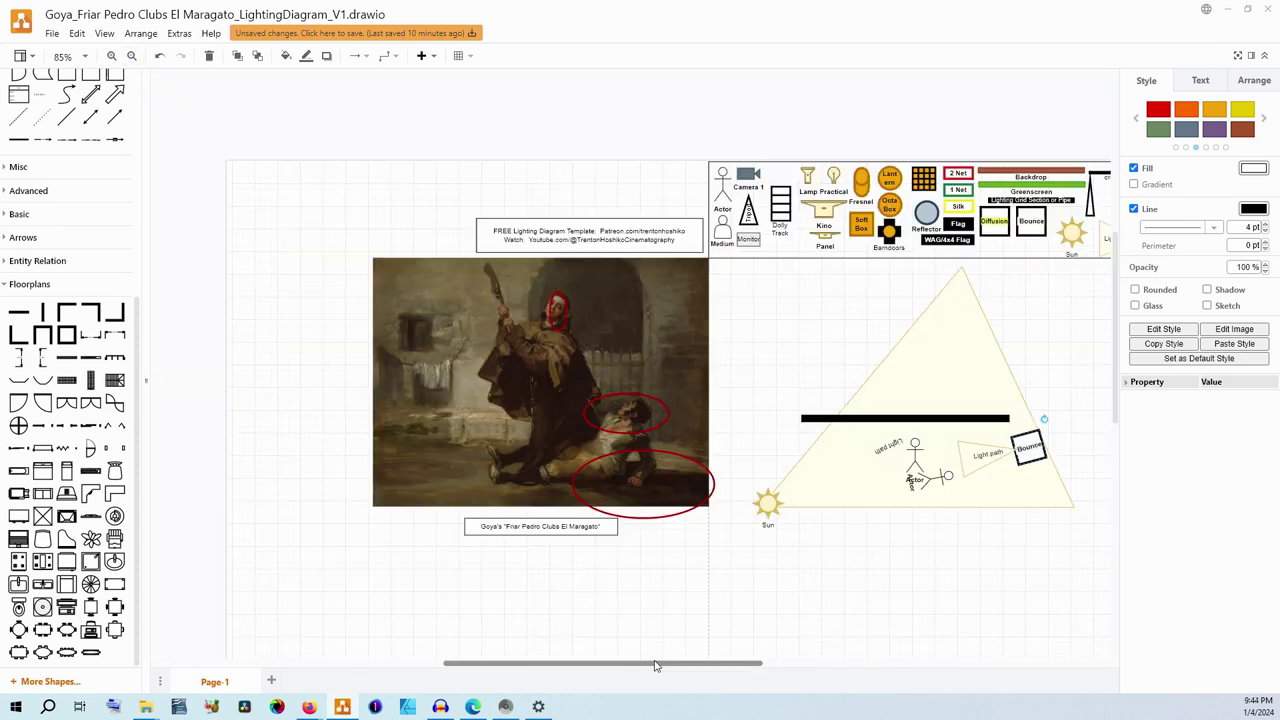
{"action": "left_click_drag", "start_coordinate": [677, 666], "coordinate": [637, 670]}
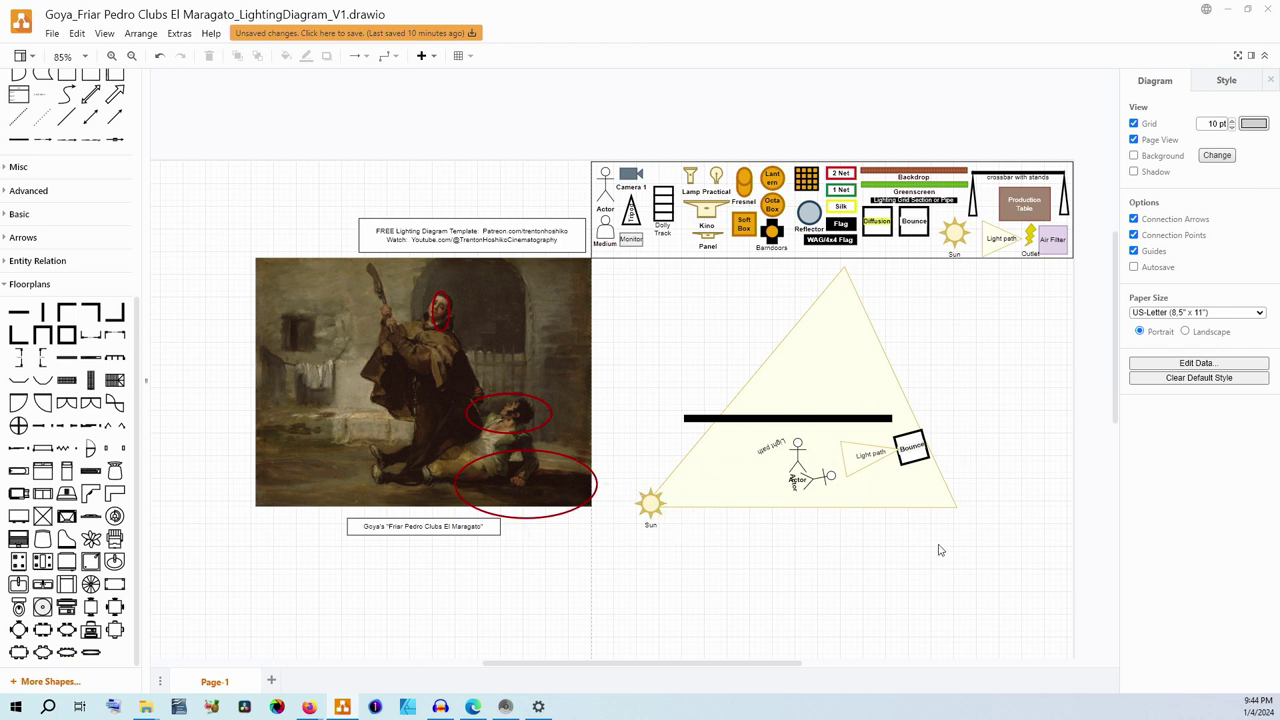
Duplicate the whole sun-and-bounce lighting diagram and place the copy below the original
{"action": "left_click_drag", "start_coordinate": [612, 289], "coordinate": [1020, 577]}
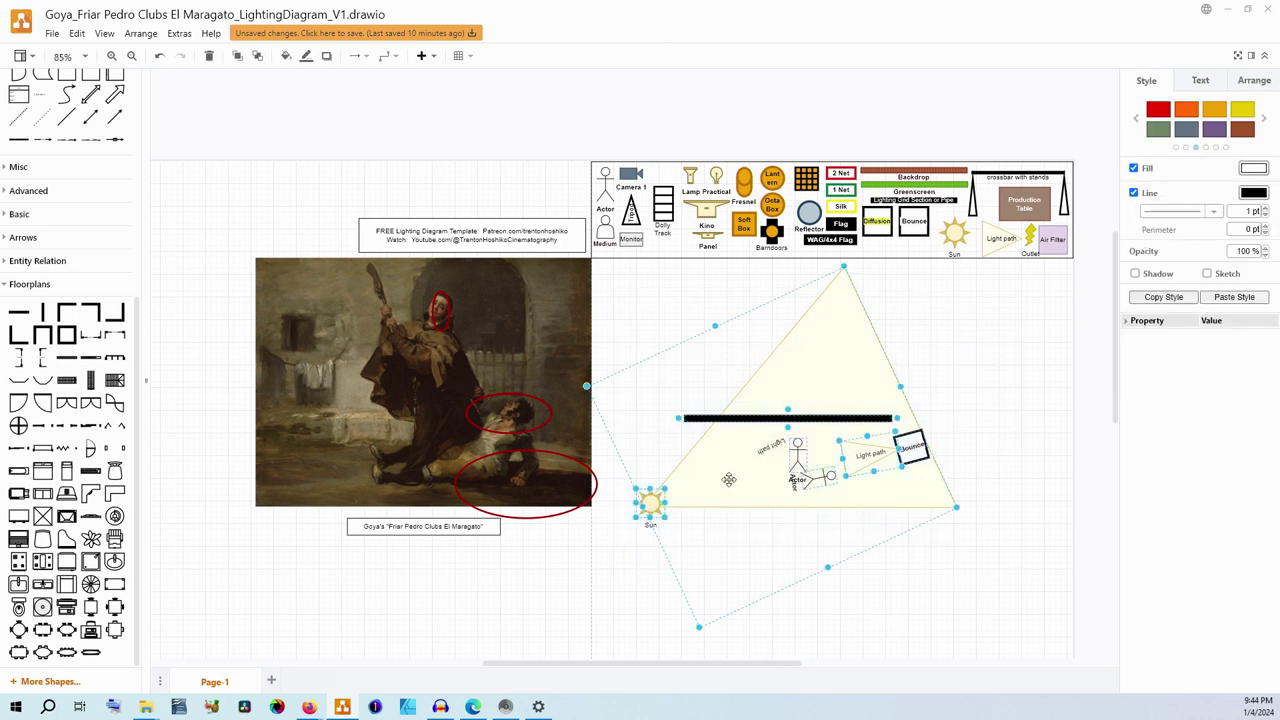
{"action": "left_click_drag", "start_coordinate": [728, 479], "coordinate": [756, 656]}
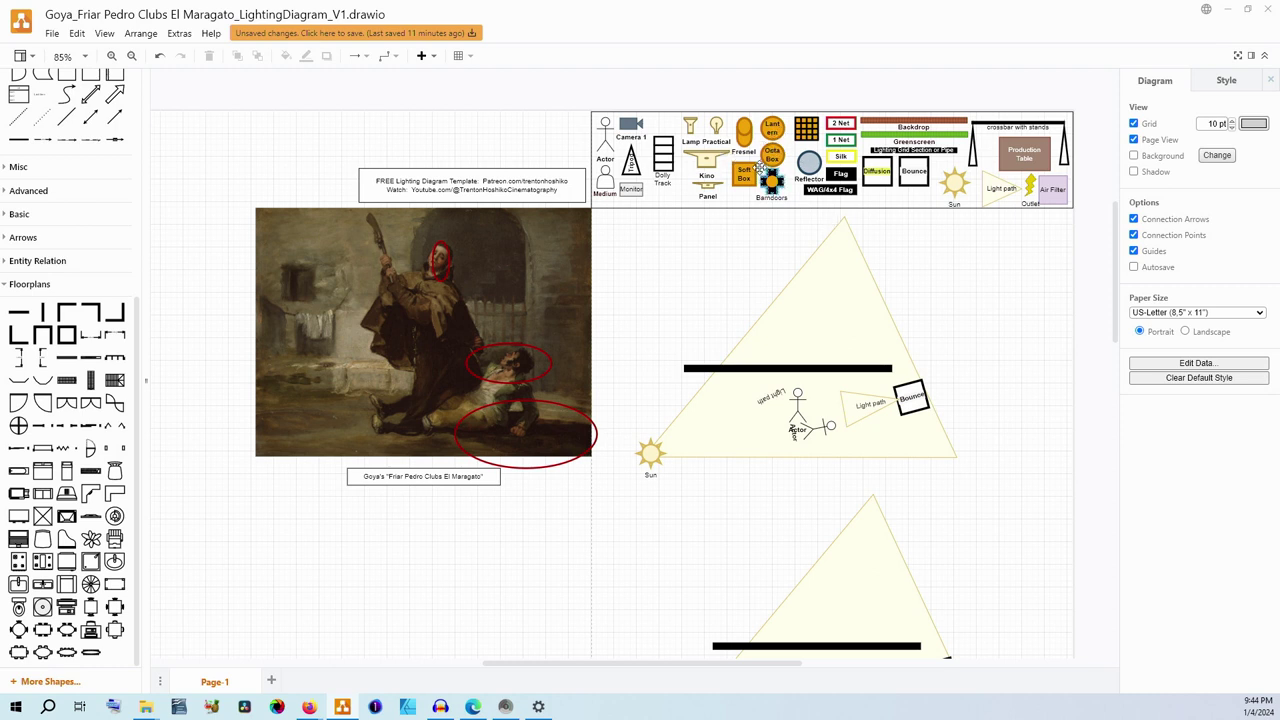
Place an Octa Box below the actors in the upper diagram and aim a rotated Light path from it at them
{"action": "left_click", "coordinate": [771, 155]}
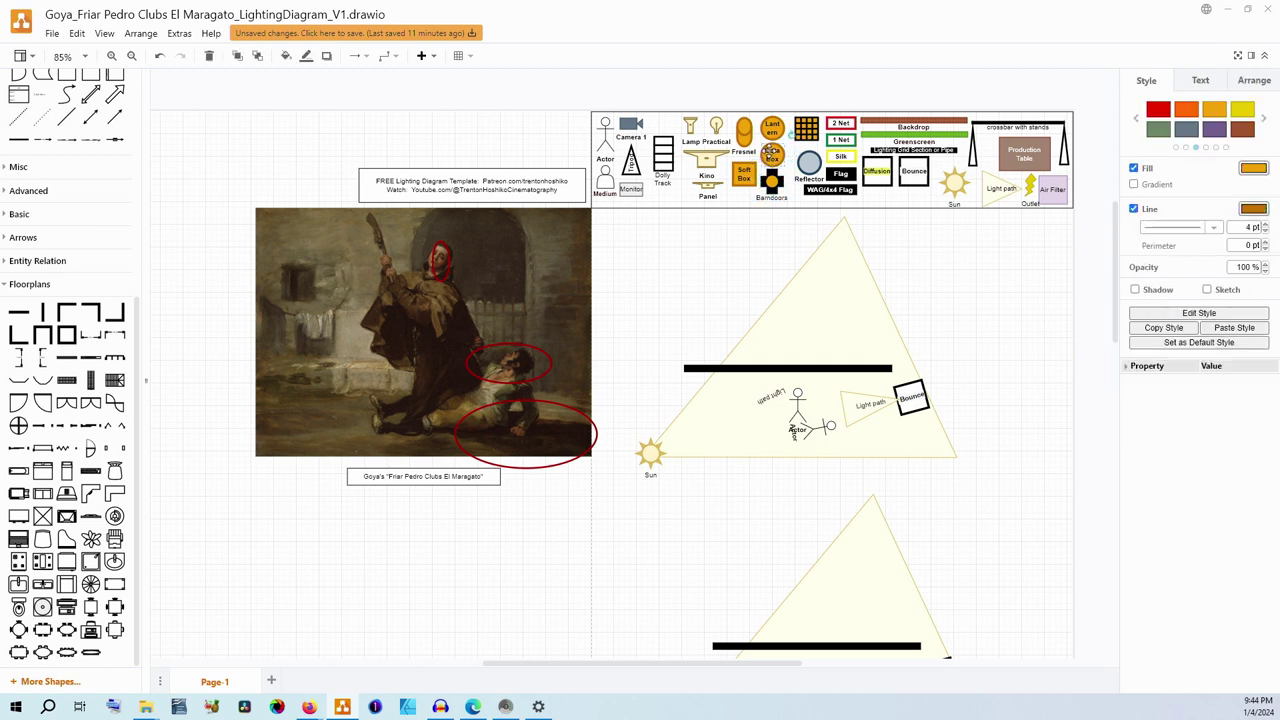
{"action": "left_click_drag", "start_coordinate": [773, 152], "coordinate": [781, 482]}
{"action": "left_click", "coordinate": [995, 197]}
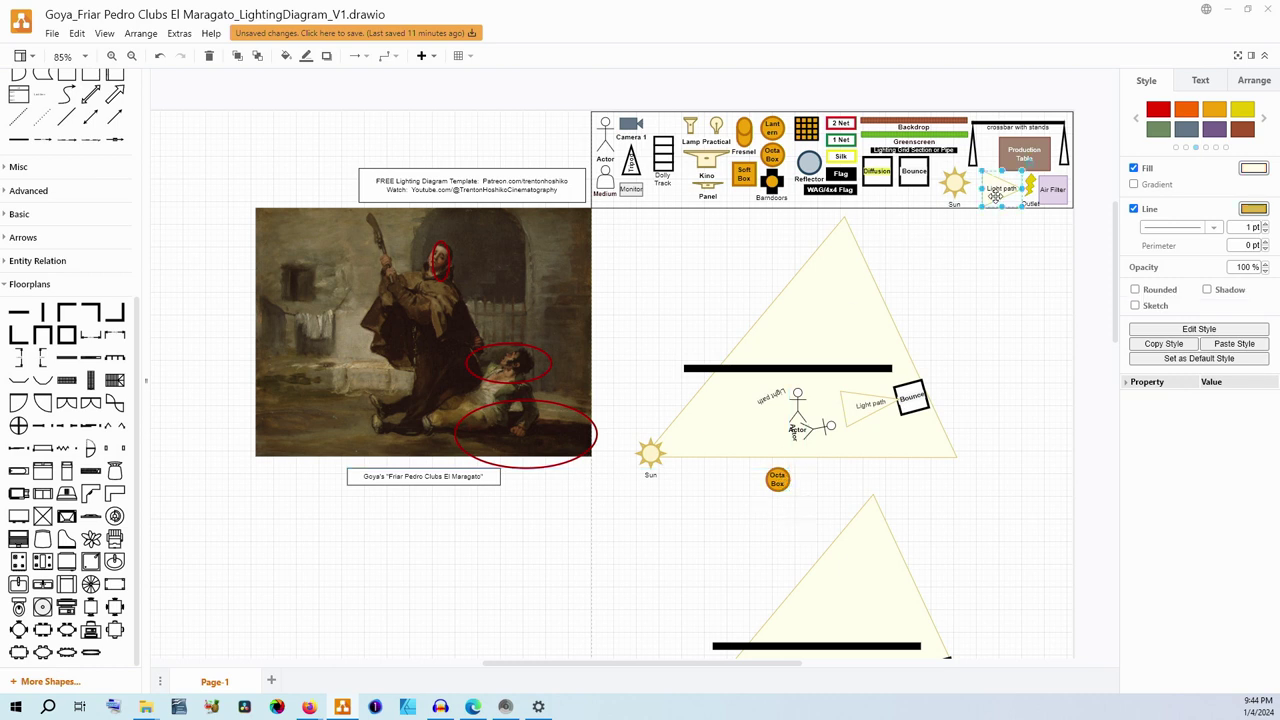
{"action": "left_click_drag", "start_coordinate": [995, 196], "coordinate": [790, 466]}
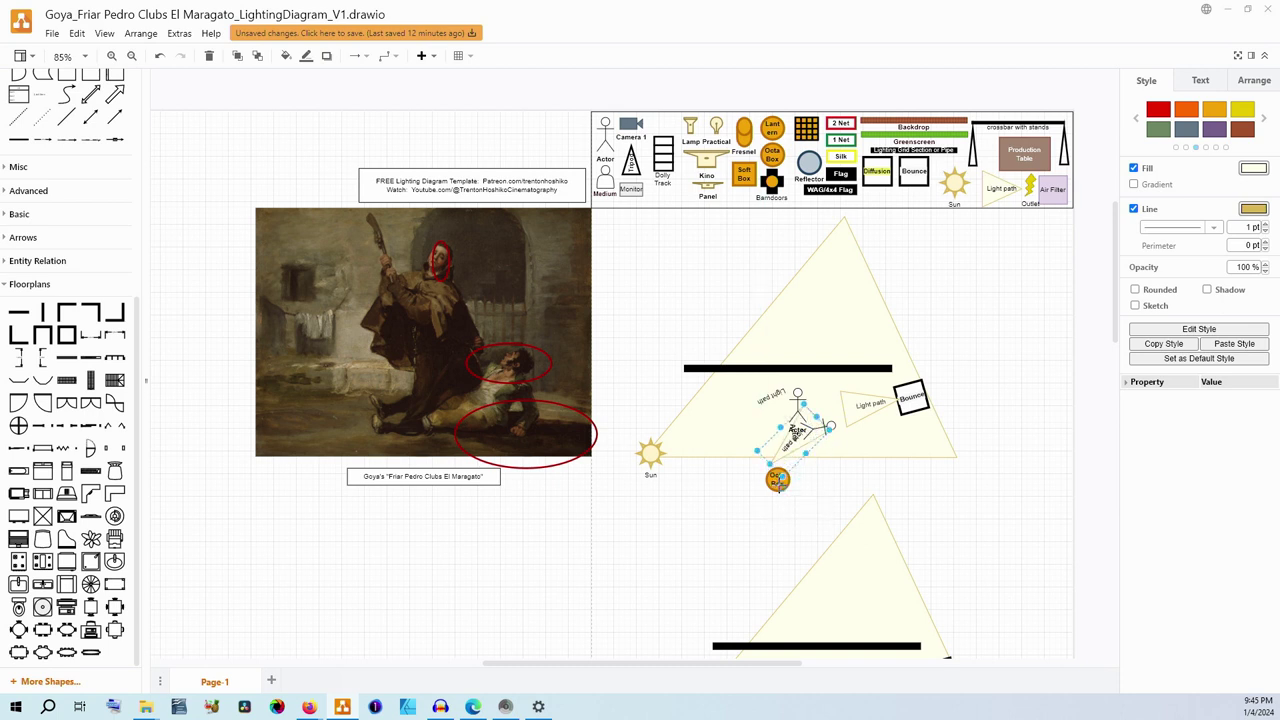
{"action": "left_click_drag", "start_coordinate": [786, 490], "coordinate": [786, 486]}
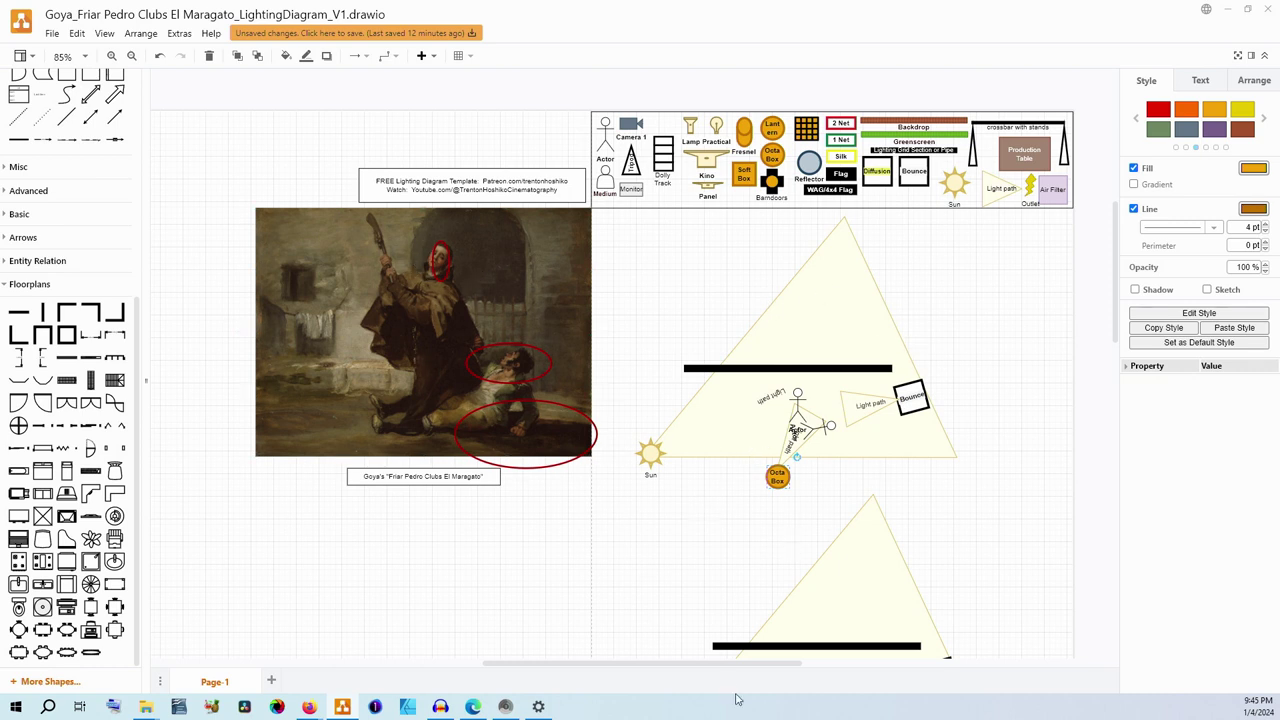
Move the Octa Box aside and place a Fresnel at the Light path's tip, rotated to aim at the actors
{"action": "mouse_move", "coordinate": [727, 665]}
{"action": "left_mouse_down"}
{"action": "mouse_move", "coordinate": [771, 665]}
{"action": "mouse_move", "coordinate": [722, 665]}
{"action": "left_mouse_up"}
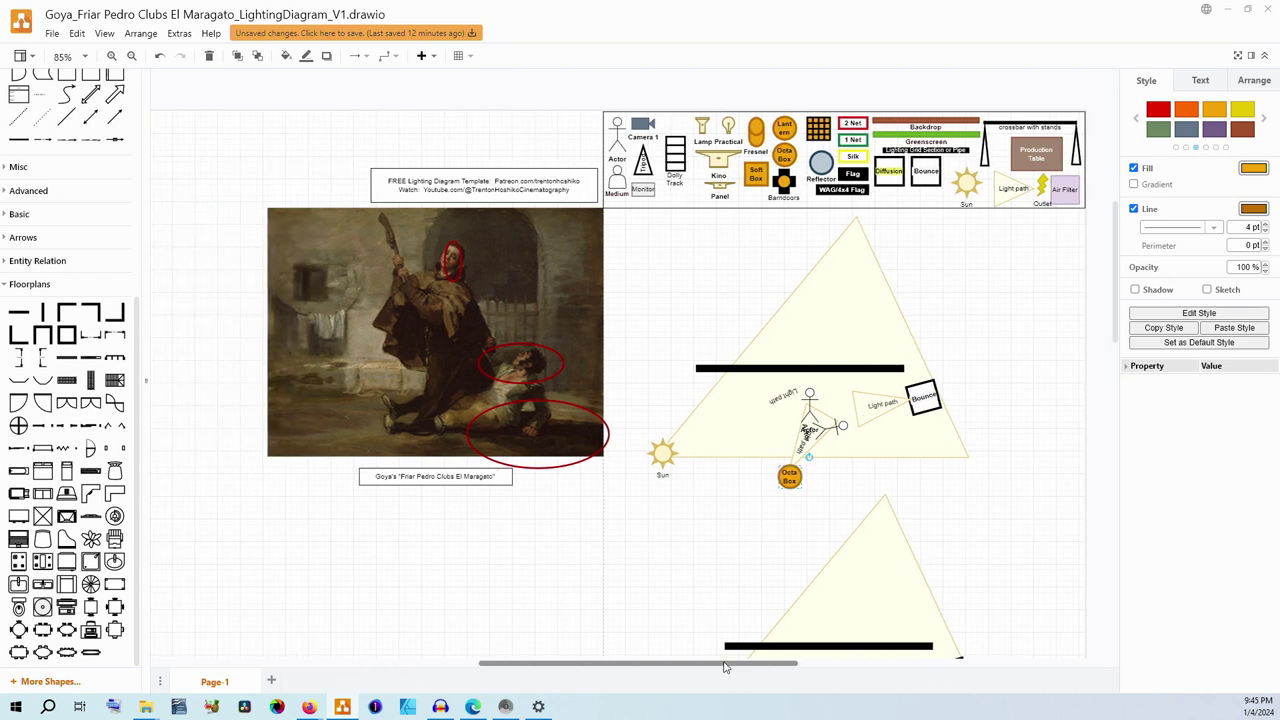
{"action": "left_click", "coordinate": [824, 474]}
{"action": "left_click_drag", "start_coordinate": [782, 467], "coordinate": [859, 460]}
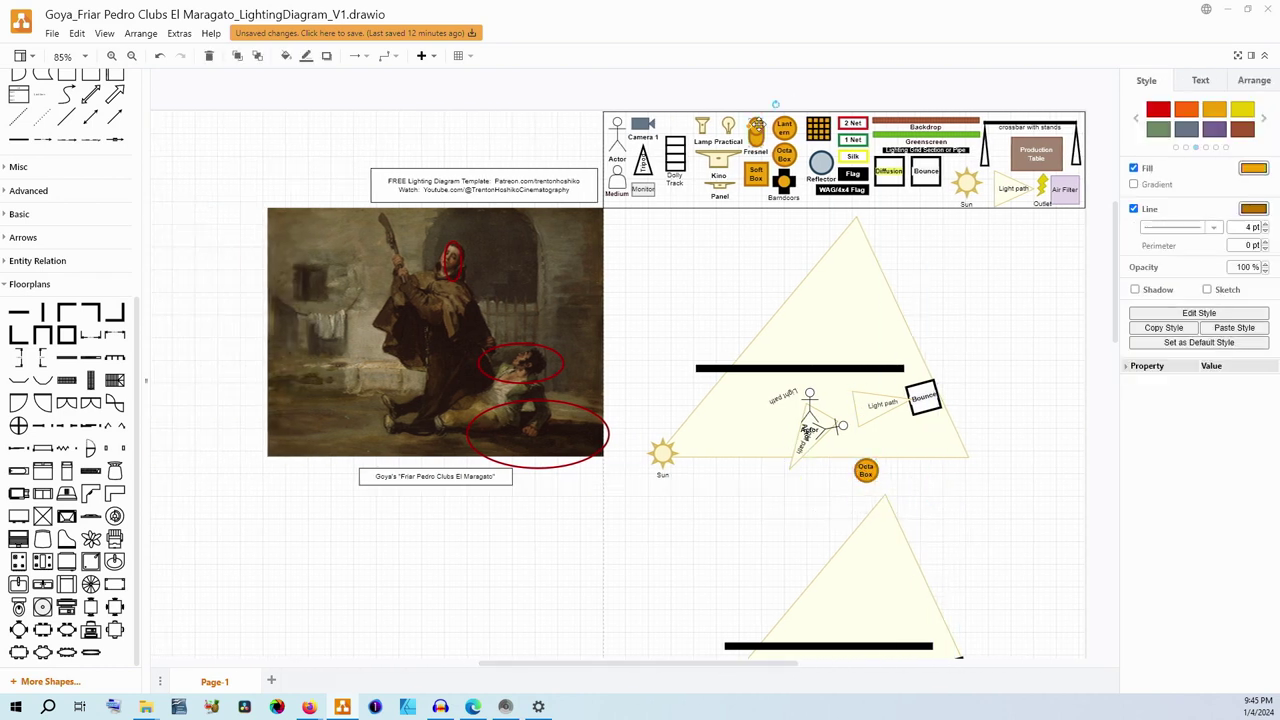
{"action": "left_click_drag", "start_coordinate": [757, 127], "coordinate": [784, 490]}
{"action": "left_click", "coordinate": [795, 455]}
{"action": "left_click", "coordinate": [777, 478]}
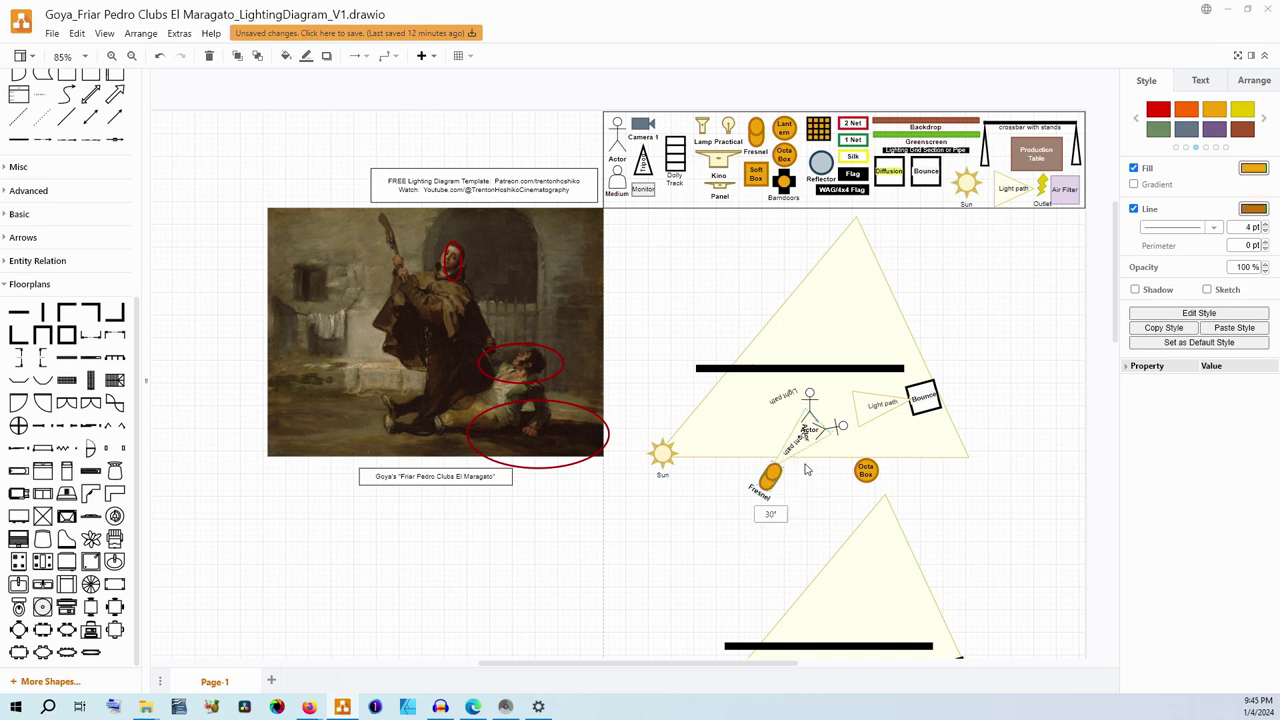
{"action": "left_click_drag", "start_coordinate": [795, 470], "coordinate": [761, 470]}
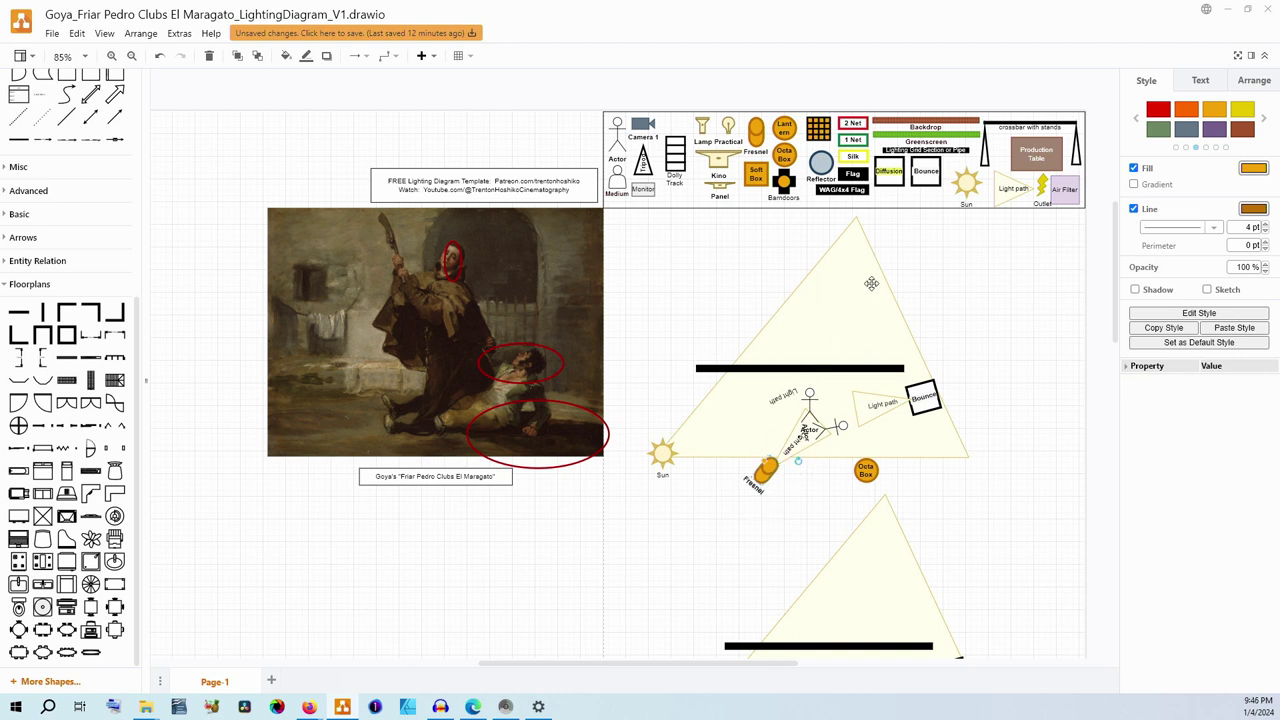
Position the Octa Box beside the Fresnel, below the actors, and add a Light path from it toward them
{"action": "left_click_drag", "start_coordinate": [868, 470], "coordinate": [828, 485]}
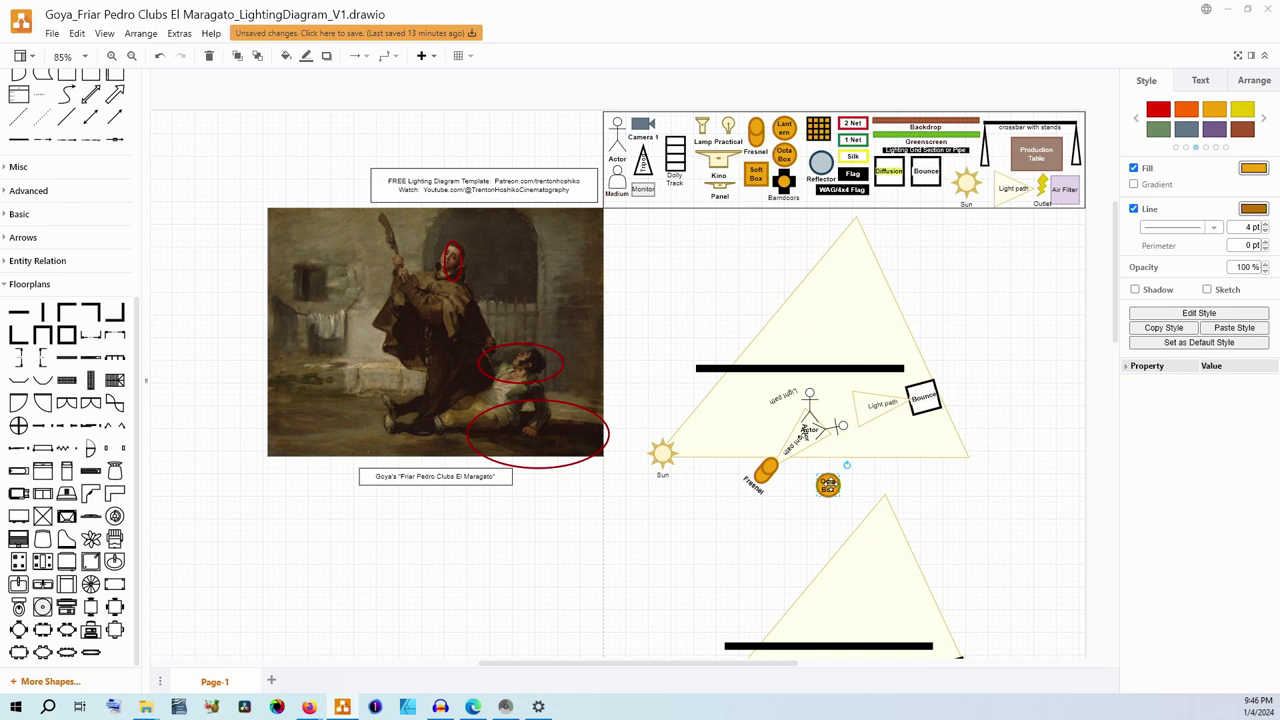
{"action": "left_click_drag", "start_coordinate": [828, 485], "coordinate": [822, 478]}
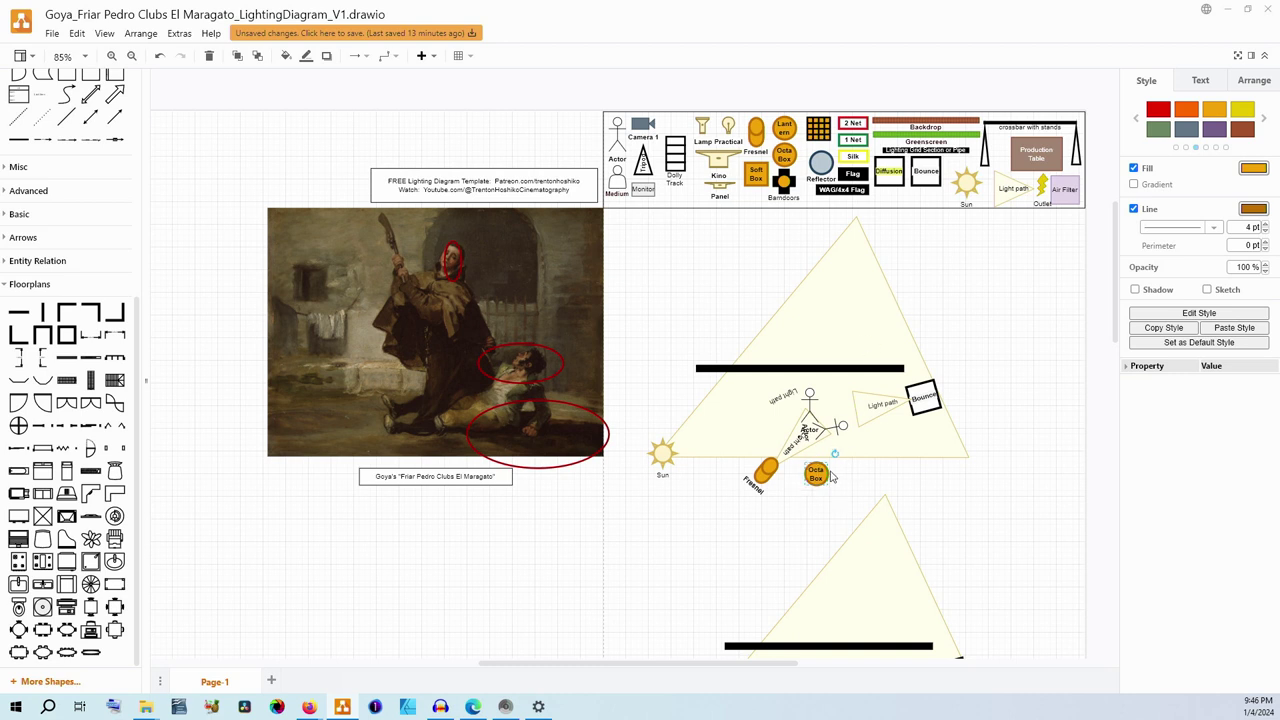
{"action": "left_click_drag", "start_coordinate": [830, 478], "coordinate": [840, 483]}
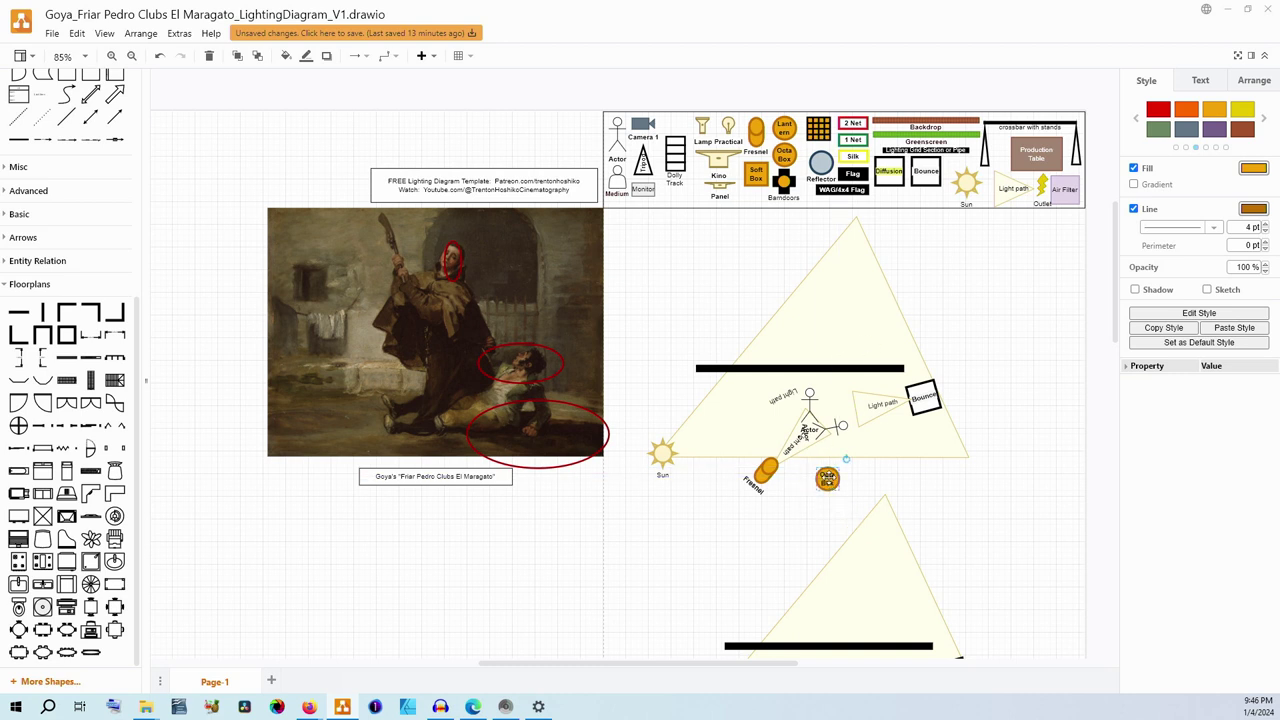
{"action": "mouse_move", "coordinate": [827, 478]}
{"action": "left_mouse_down"}
{"action": "mouse_move", "coordinate": [812, 490]}
{"action": "mouse_move", "coordinate": [850, 500]}
{"action": "mouse_move", "coordinate": [822, 478]}
{"action": "mouse_move", "coordinate": [812, 489]}
{"action": "left_mouse_up"}
{"action": "left_click", "coordinate": [829, 457]}
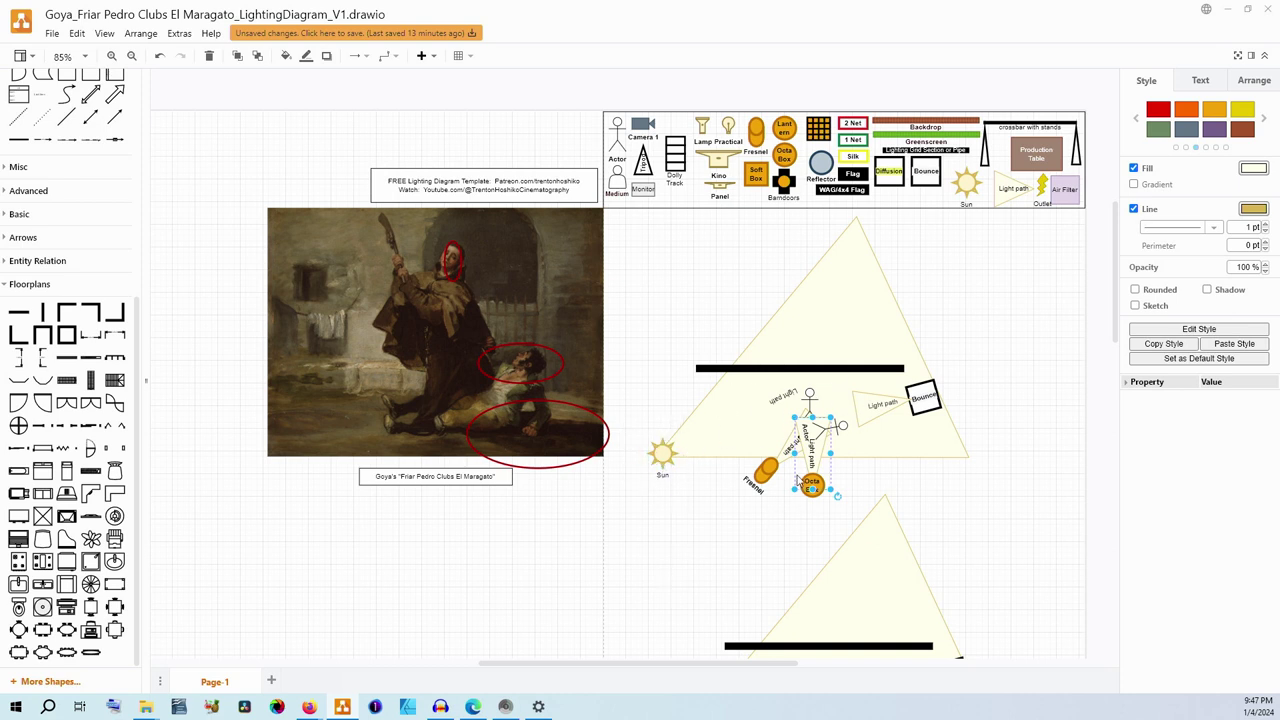
{"action": "left_click", "coordinate": [795, 538]}
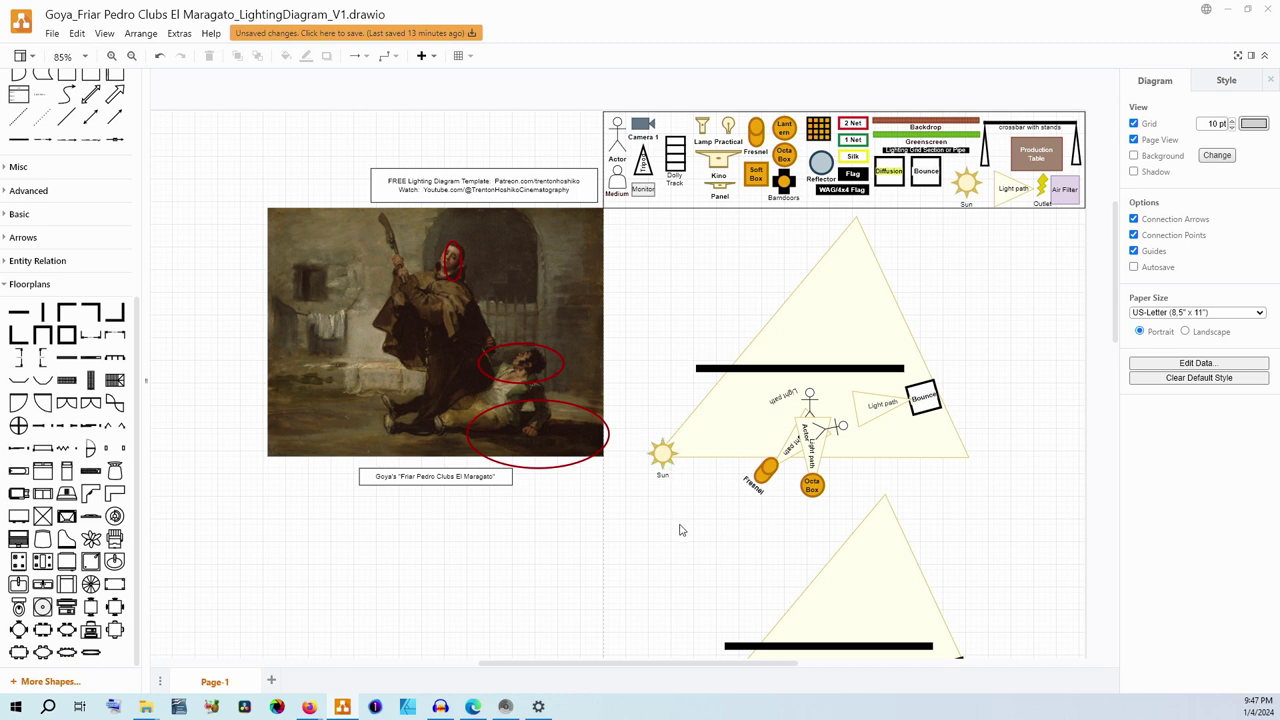
Duplicate the completed upper diagram beyond the page's right edge, and move the lower sun-and-bounce diagram beneath that copy
{"action": "scroll", "coordinate": [960, 440], "scroll_direction": "down", "scroll_amount": 5}
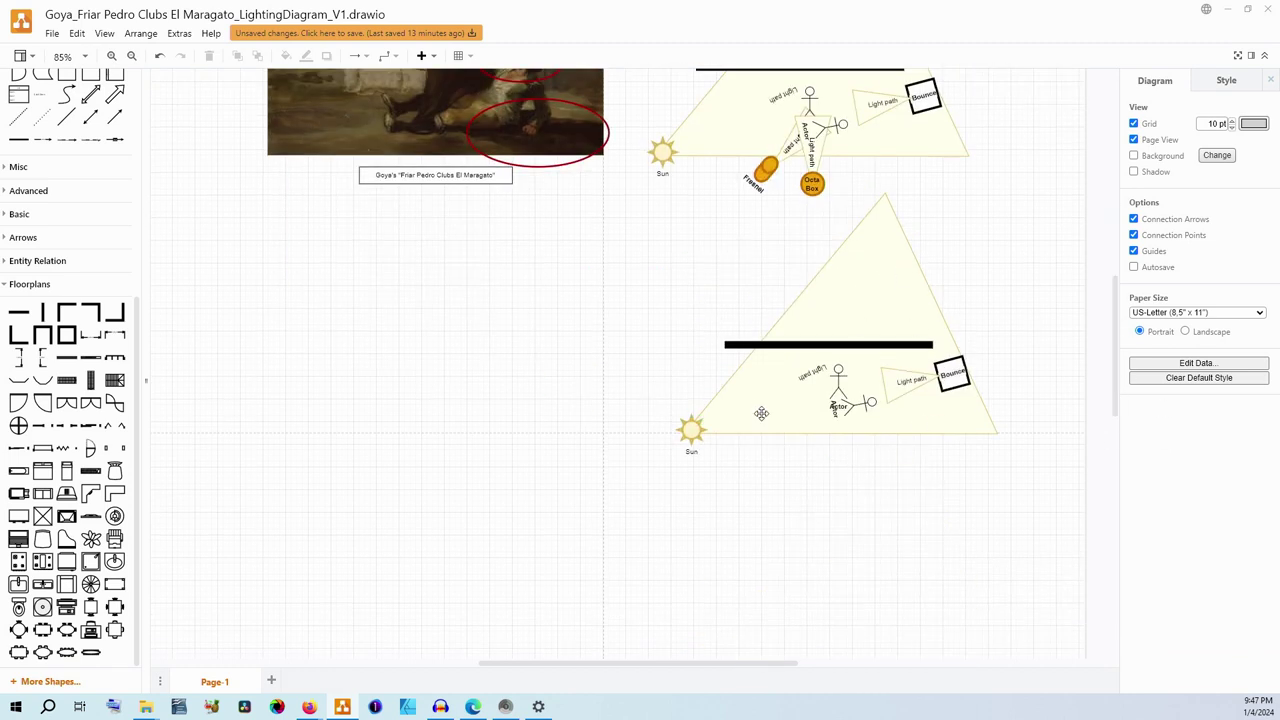
{"action": "scroll", "coordinate": [1107, 400], "scroll_direction": "up", "scroll_amount": 5}
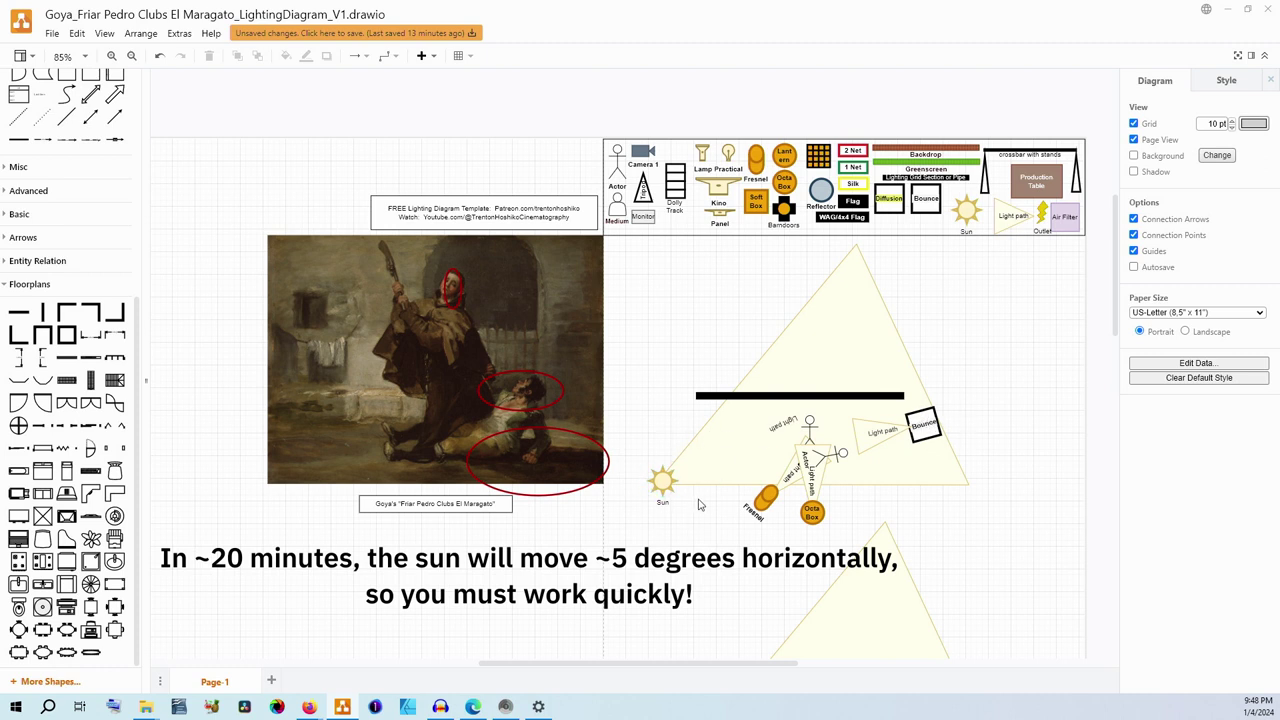
{"action": "scroll", "coordinate": [976, 413], "scroll_direction": "down", "scroll_amount": 3}
{"action": "left_click_drag", "start_coordinate": [632, 131], "coordinate": [1048, 410]}
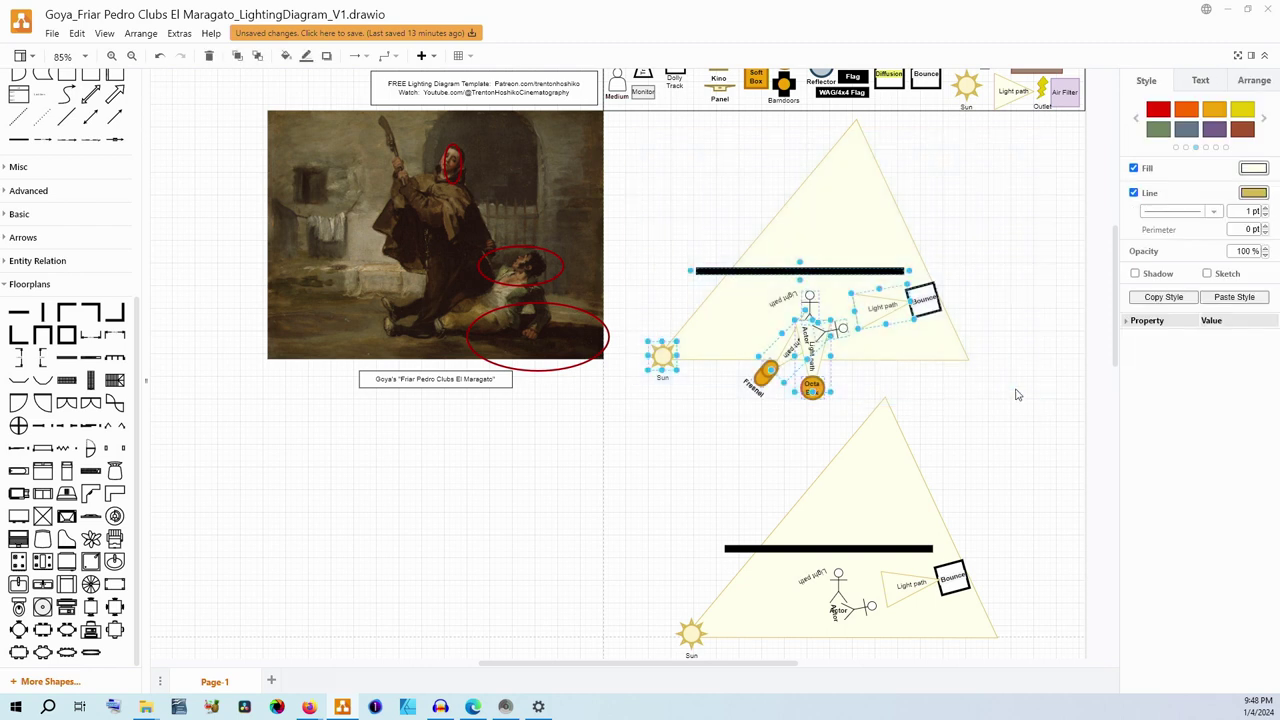
{"action": "left_click", "coordinate": [874, 218], "text": "shift"}
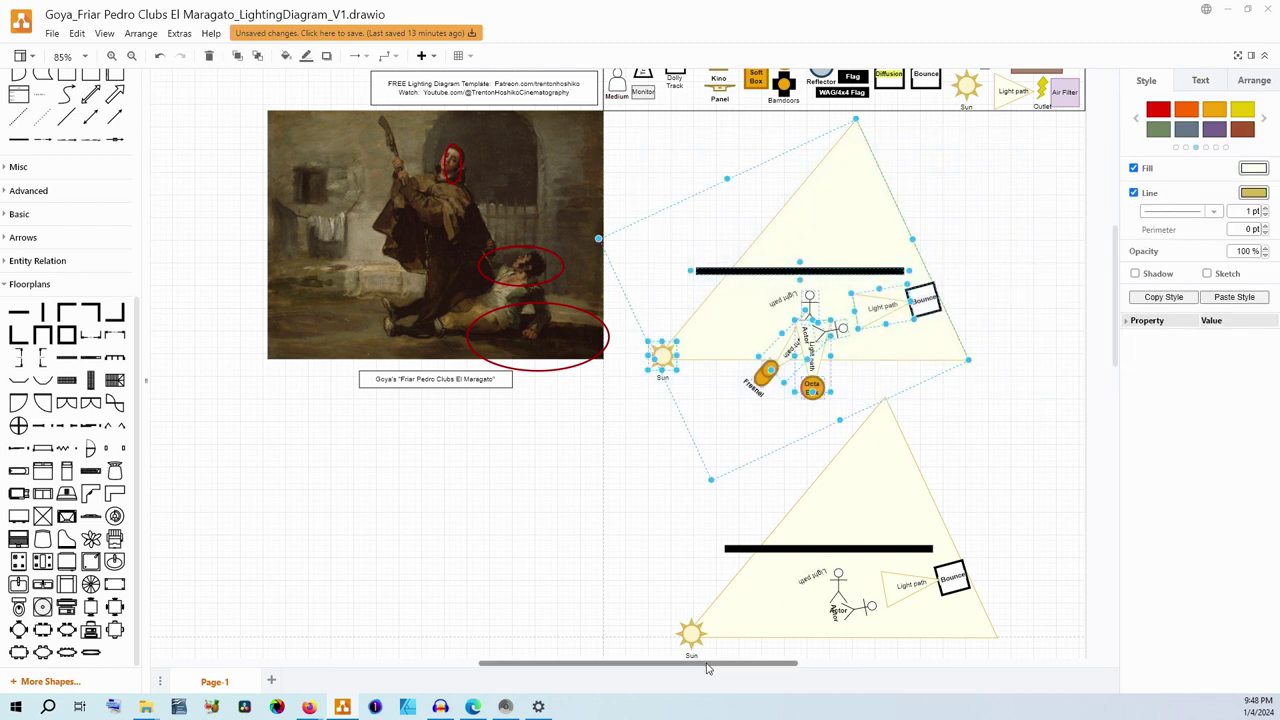
{"action": "left_click_drag", "start_coordinate": [707, 675], "coordinate": [774, 675]}
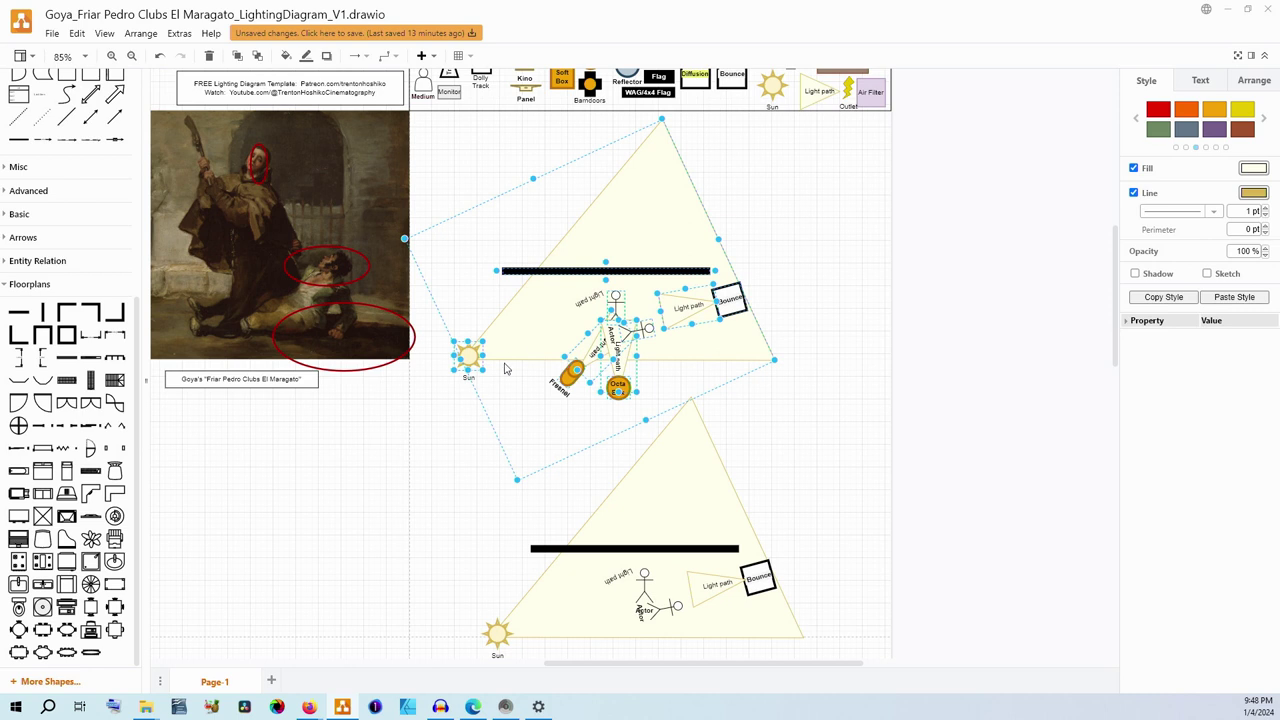
{"action": "left_click", "coordinate": [1043, 372]}
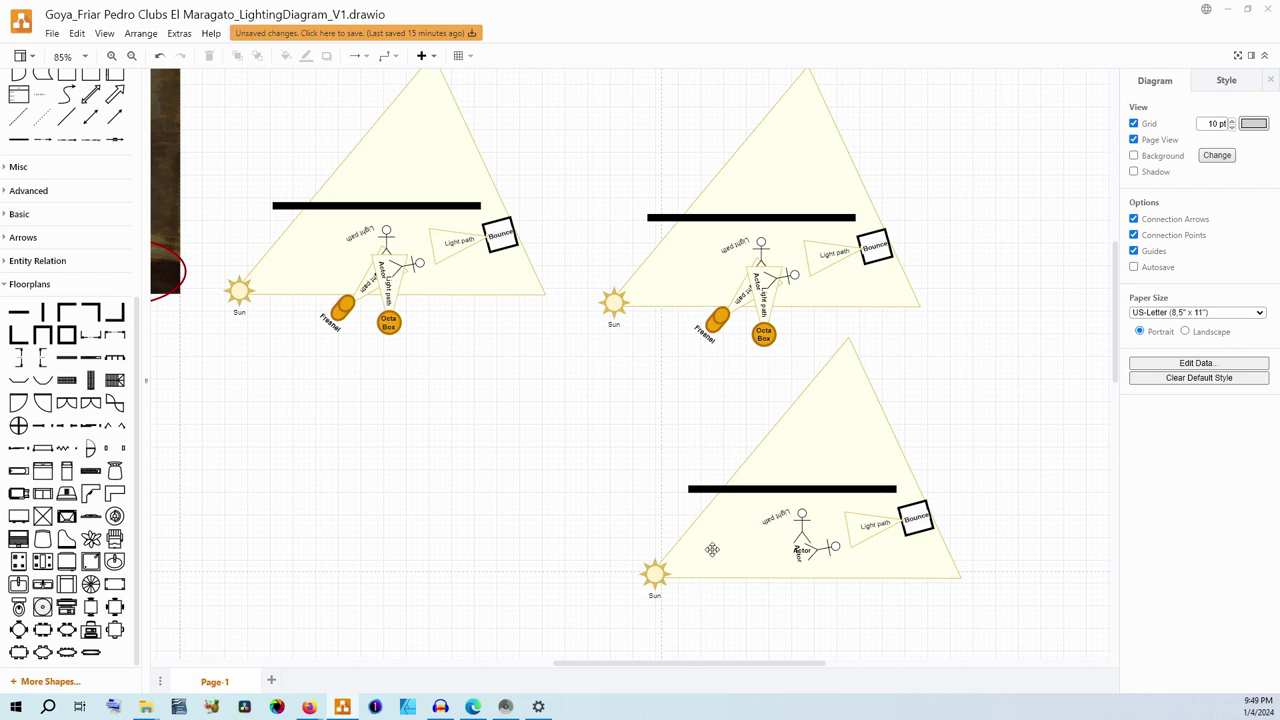
Delete the Sun and its large Light path from the original diagram beside the painting
{"action": "mouse_move", "coordinate": [669, 666]}
{"action": "left_mouse_down"}
{"action": "mouse_move", "coordinate": [634, 666]}
{"action": "mouse_move", "coordinate": [663, 663]}
{"action": "left_mouse_up"}
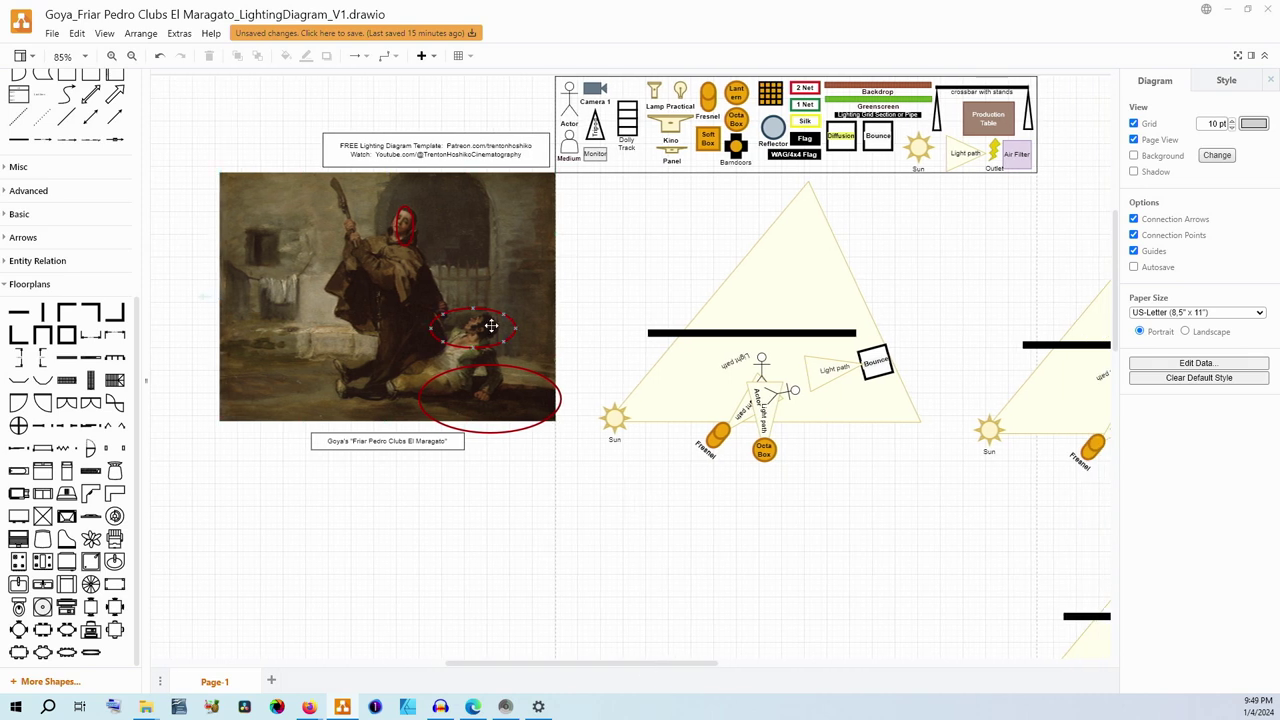
{"action": "left_click", "coordinate": [488, 323]}
{"action": "left_click", "coordinate": [620, 362]}
{"action": "left_click", "coordinate": [599, 259]}
{"action": "left_click", "coordinate": [613, 417]}
{"action": "key", "text": "Delete"}
{"action": "left_click_drag", "start_coordinate": [919, 146], "coordinate": [914, 146]}
{"action": "left_click", "coordinate": [895, 273]}
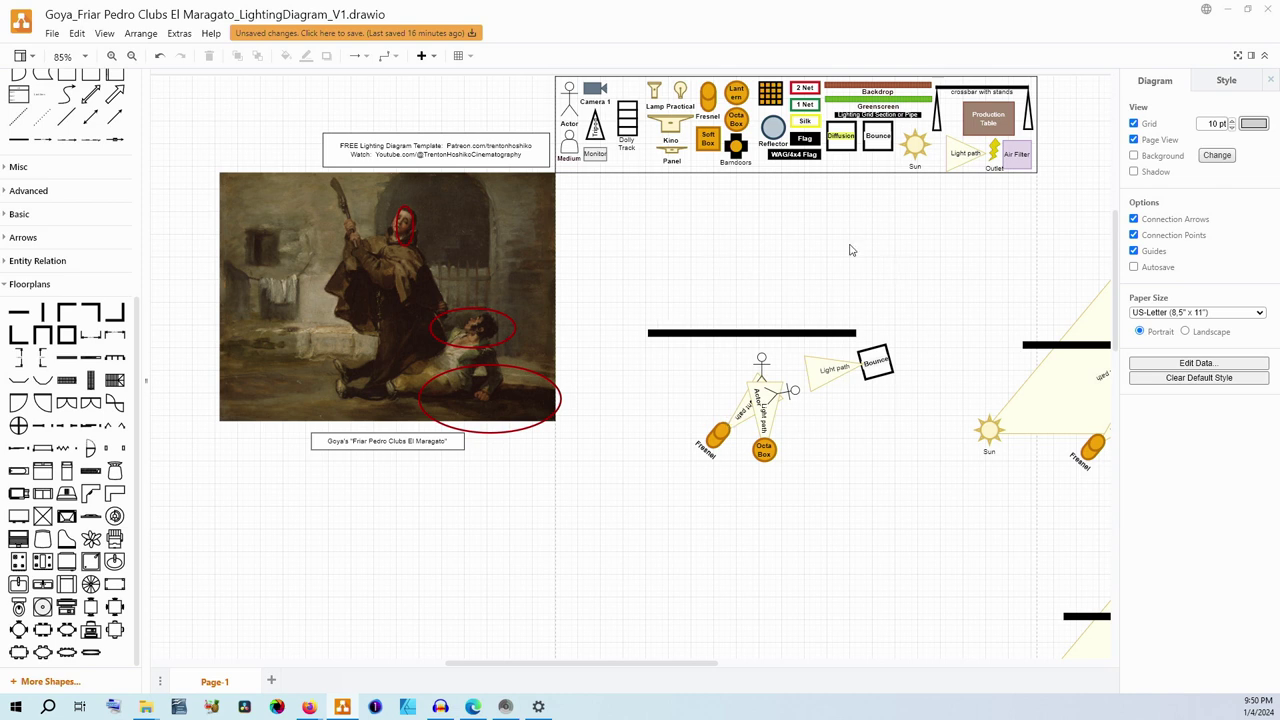
Move the Fresnel farther from the actors, rotate it to about 60°, and set an angled Lamp behind it
{"action": "key", "text": "ctrl+z"}
{"action": "left_click", "coordinate": [471, 317]}
{"action": "left_click_drag", "start_coordinate": [716, 440], "coordinate": [655, 426]}
{"action": "left_click_drag", "start_coordinate": [652, 426], "coordinate": [661, 437]}
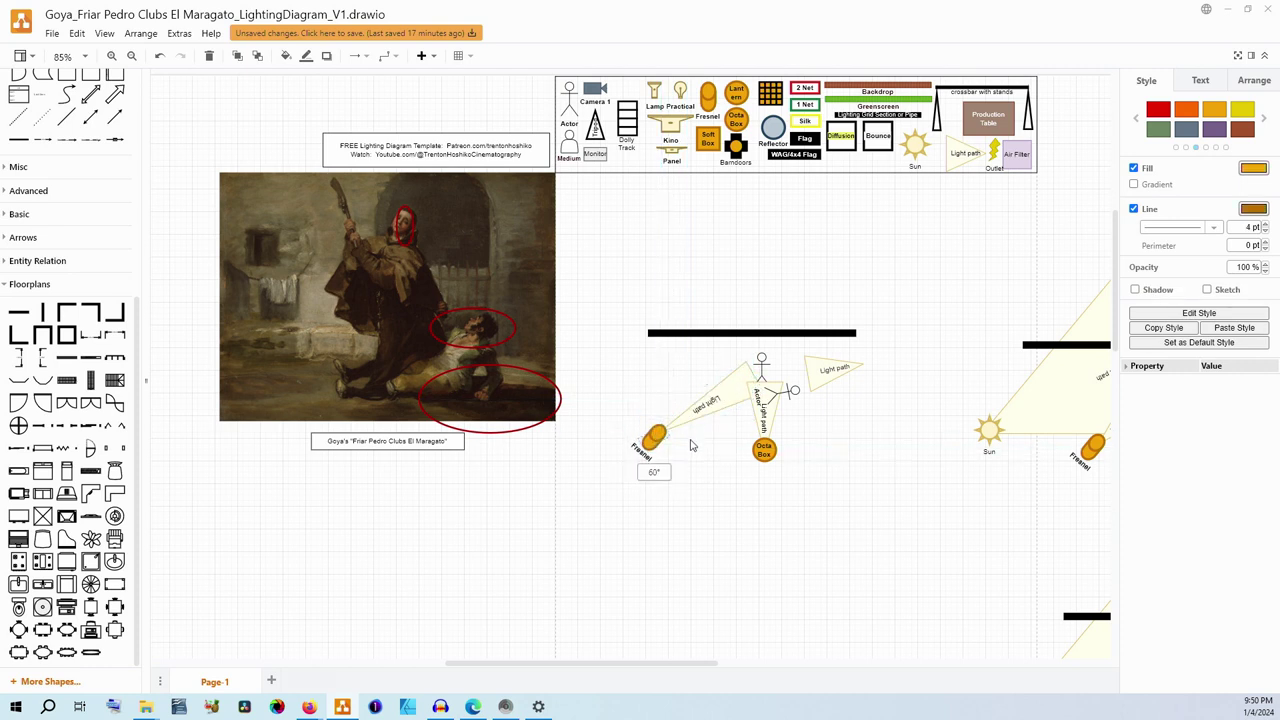
{"action": "left_click", "coordinate": [672, 472]}
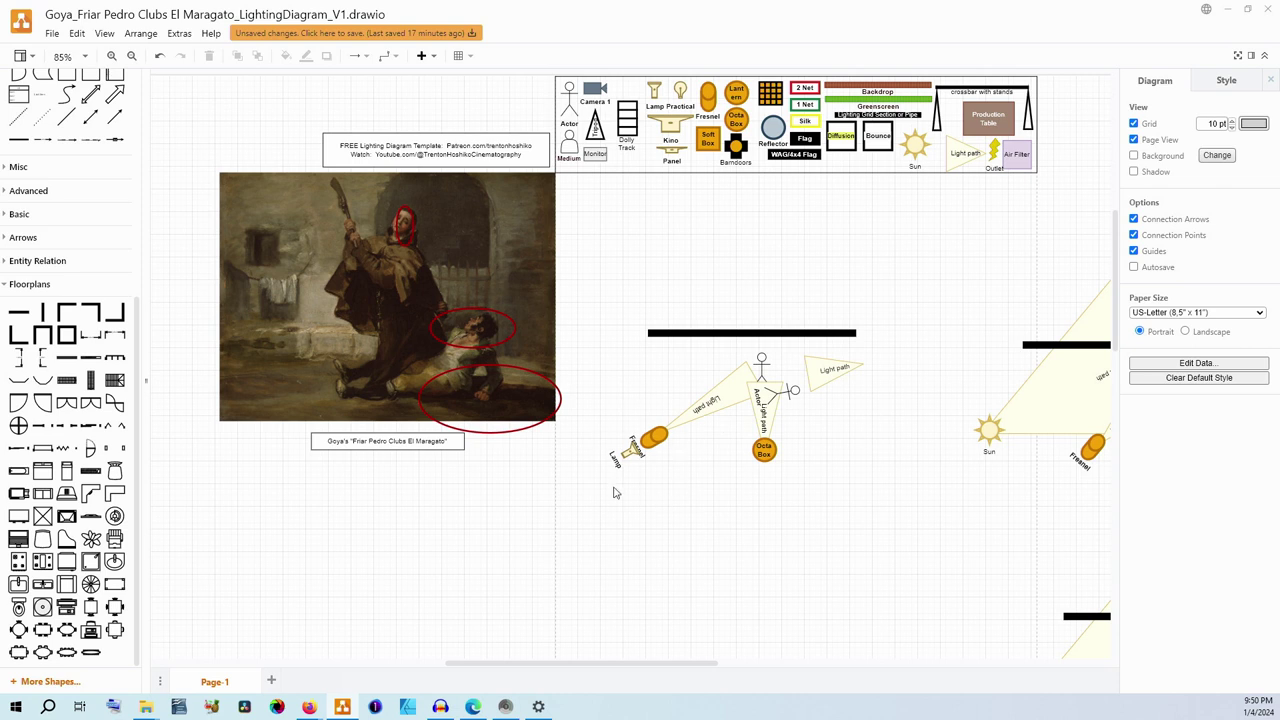
Widen and lengthen the Fresnel's Light path so it spreads across both actors toward the wall
{"action": "left_click", "coordinate": [740, 402]}
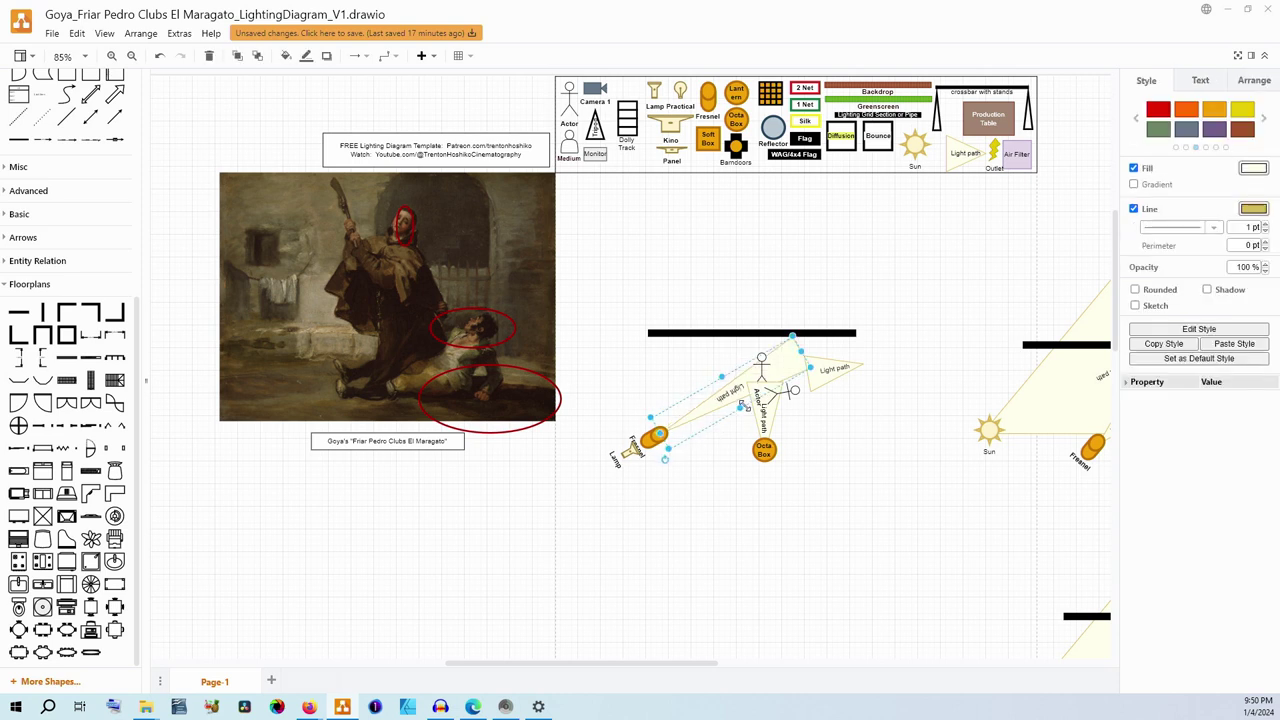
{"action": "left_click_drag", "start_coordinate": [742, 405], "coordinate": [760, 441]}
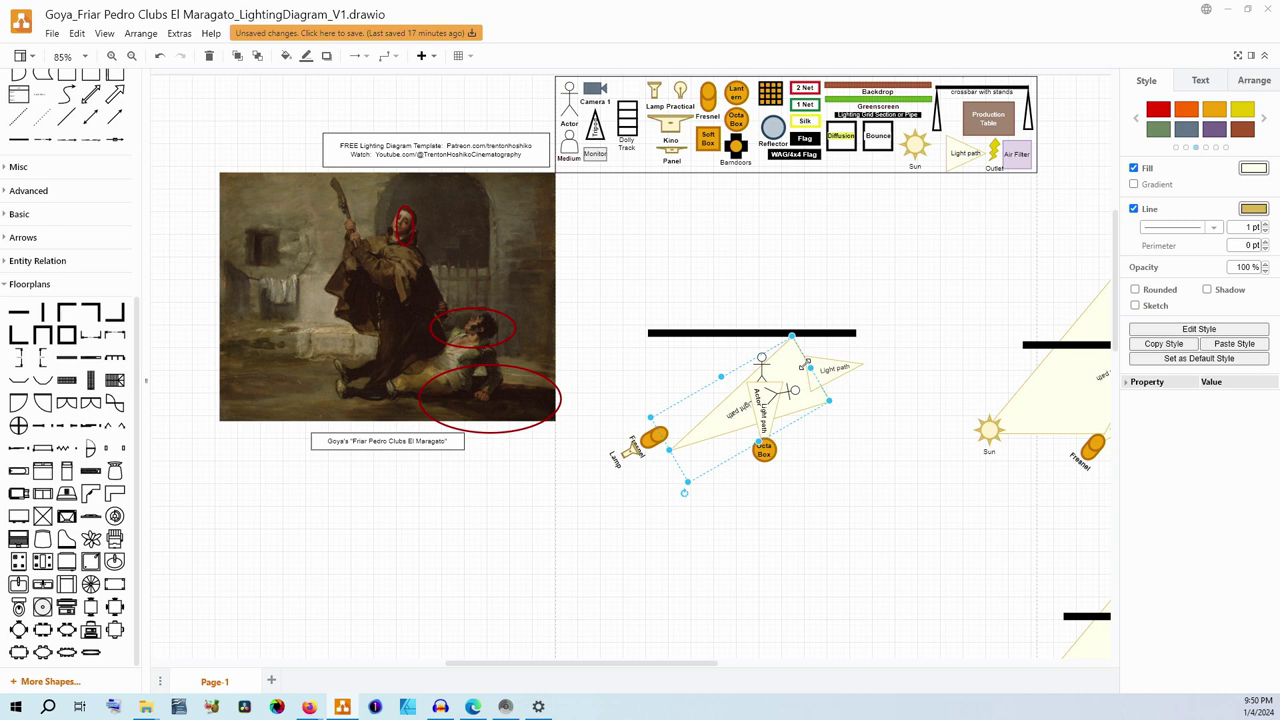
{"action": "left_click_drag", "start_coordinate": [805, 365], "coordinate": [843, 343]}
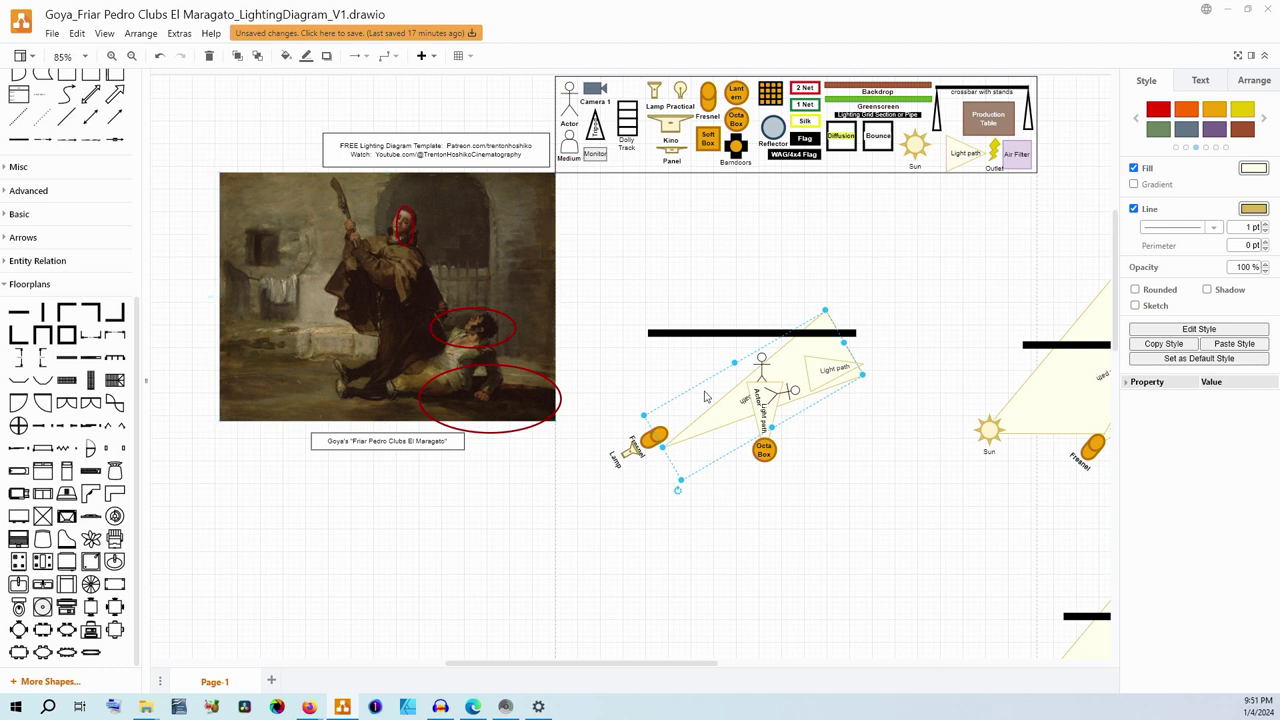
{"action": "key", "text": "ctrl+z"}
{"action": "key", "text": "ctrl+z"}
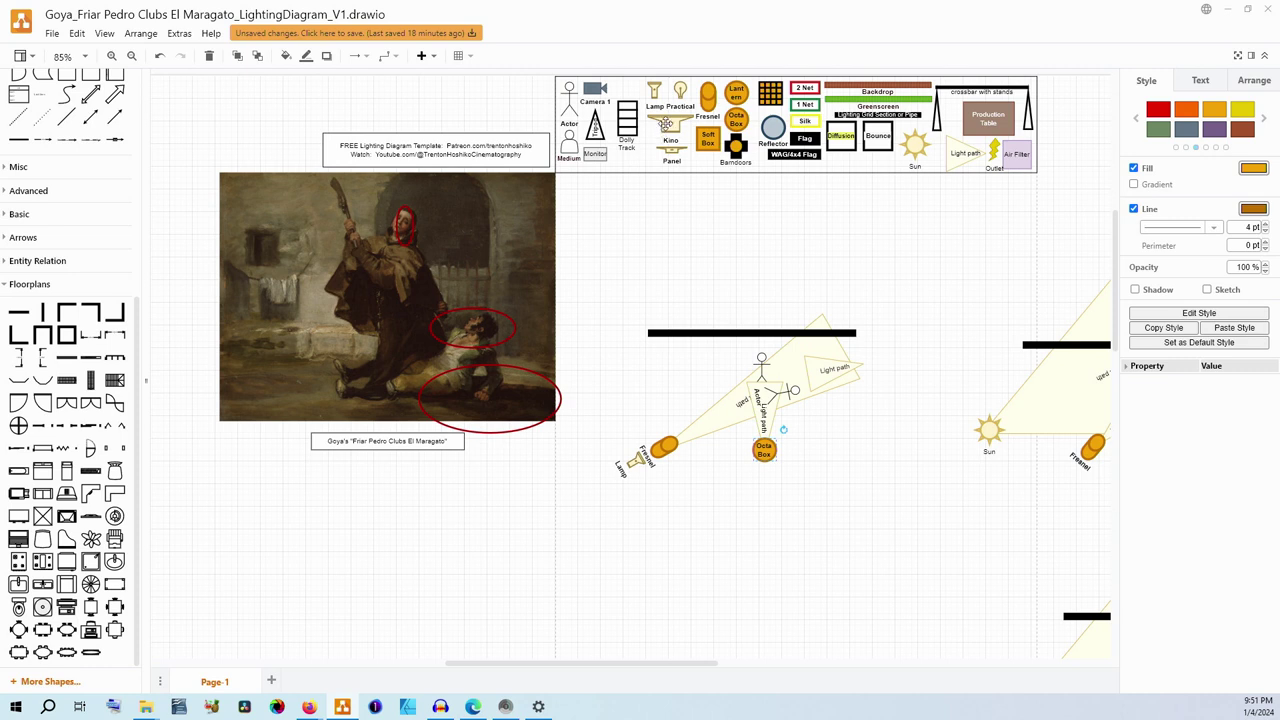
Try two angled Kino lights to the left of the standing actor, and delete both
{"action": "left_click", "coordinate": [670, 124]}
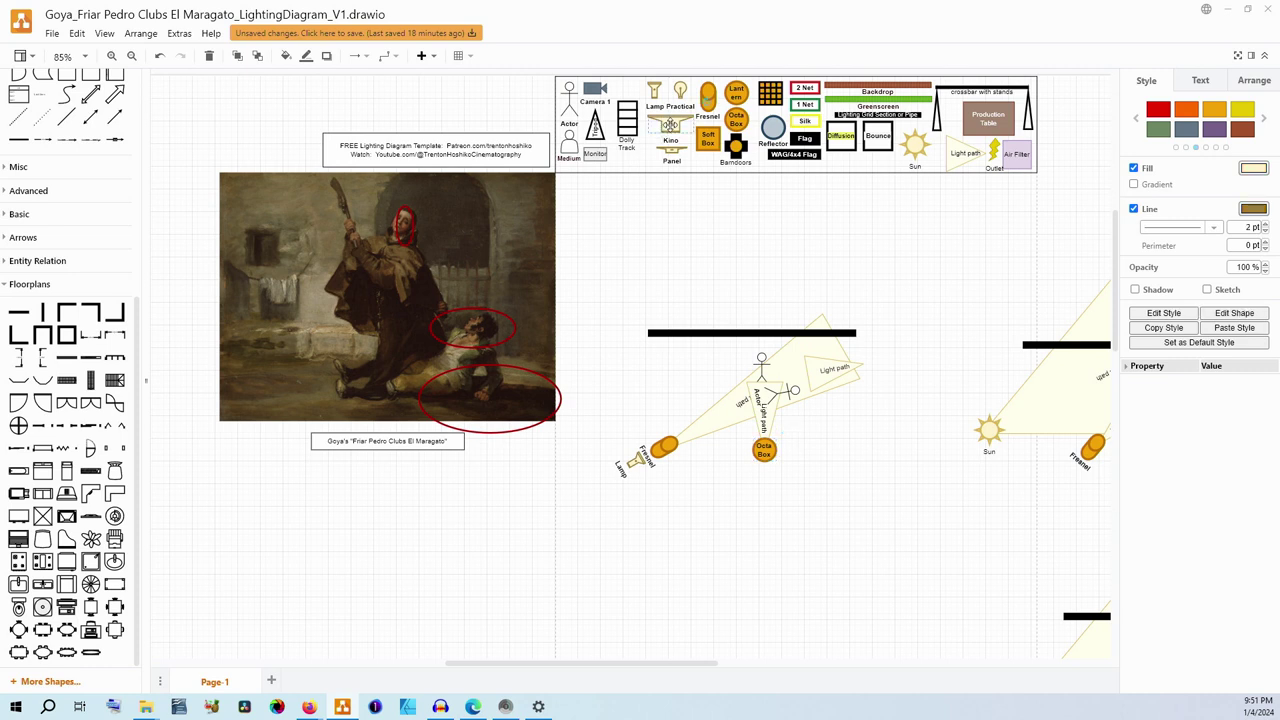
{"action": "left_click_drag", "start_coordinate": [670, 124], "coordinate": [720, 367]}
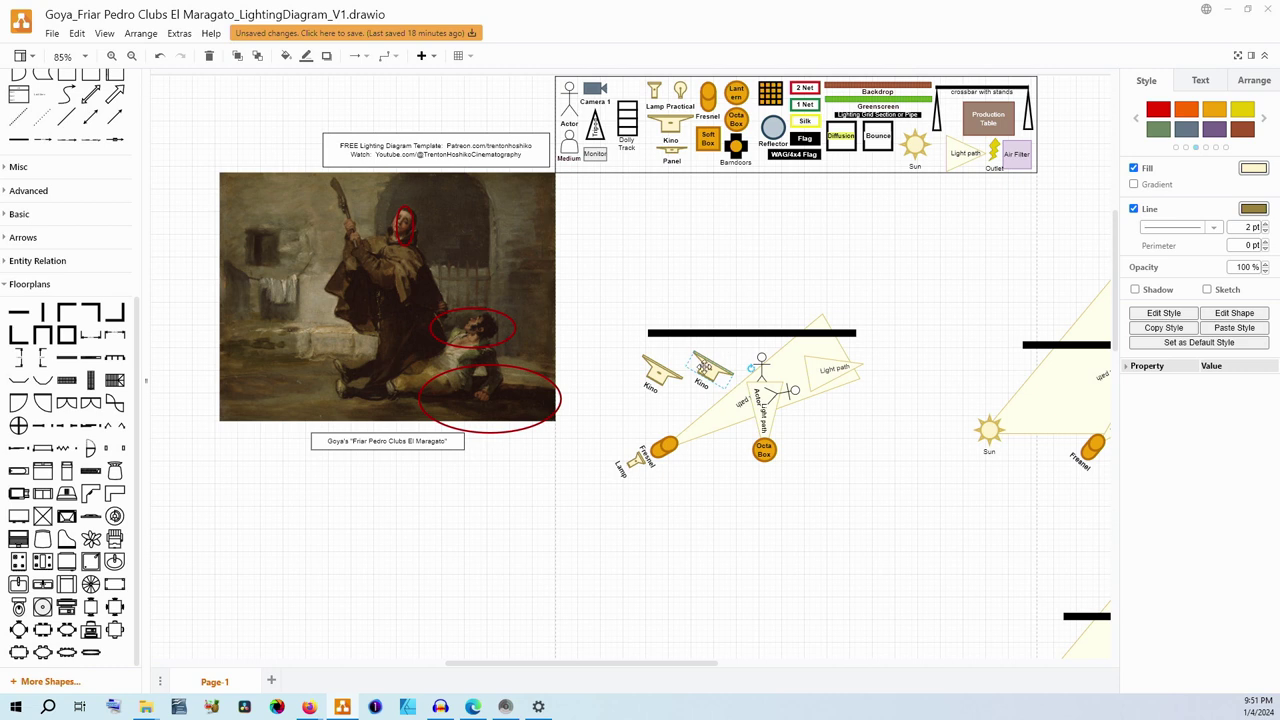
{"action": "key", "text": "Delete"}
{"action": "left_click", "coordinate": [665, 377]}
{"action": "key", "text": "Delete"}
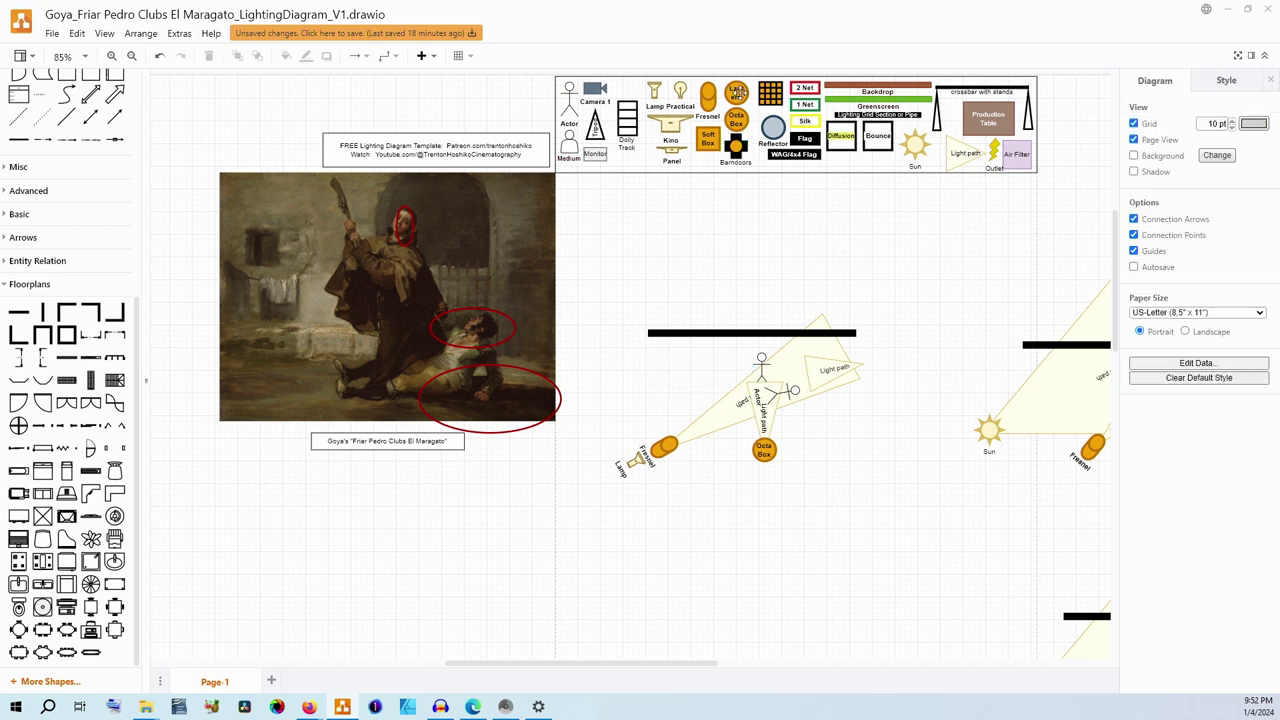
Place two Octa Boxes, one further out than the other, to the left of the standing actor near the wall
{"action": "left_click", "coordinate": [736, 118]}
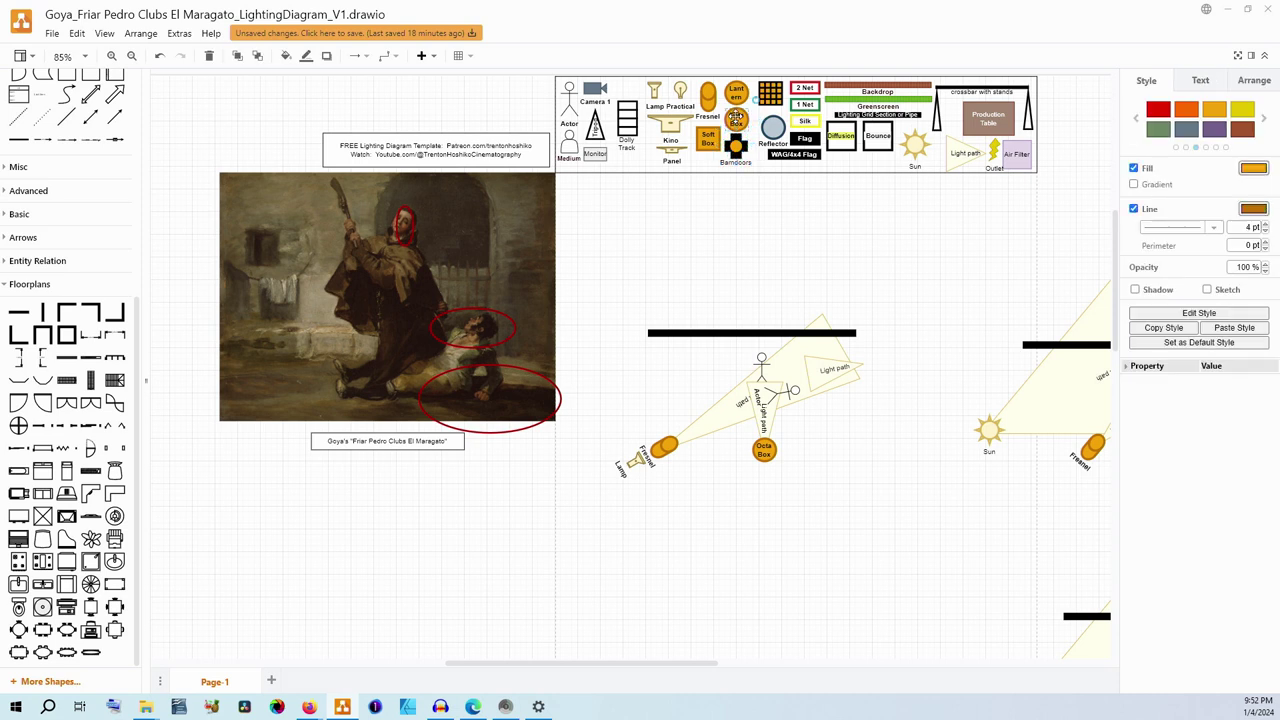
{"action": "left_click_drag", "start_coordinate": [736, 118], "coordinate": [648, 364]}
{"action": "key", "text": "ctrl+d"}
{"action": "left_click_drag", "start_coordinate": [652, 366], "coordinate": [685, 388]}
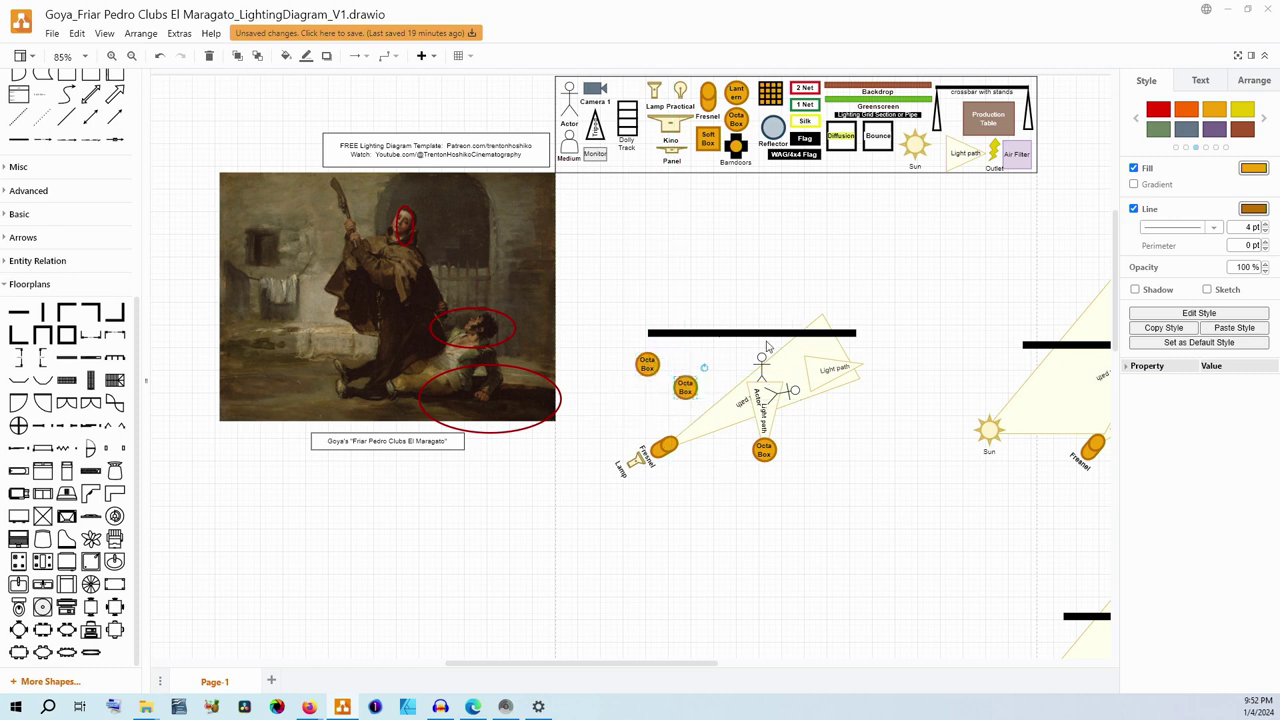
Give both new Octa Boxes long, wide Light paths angled across the wall, and send the paths behind the other shapes
{"action": "left_click", "coordinate": [956, 150]}
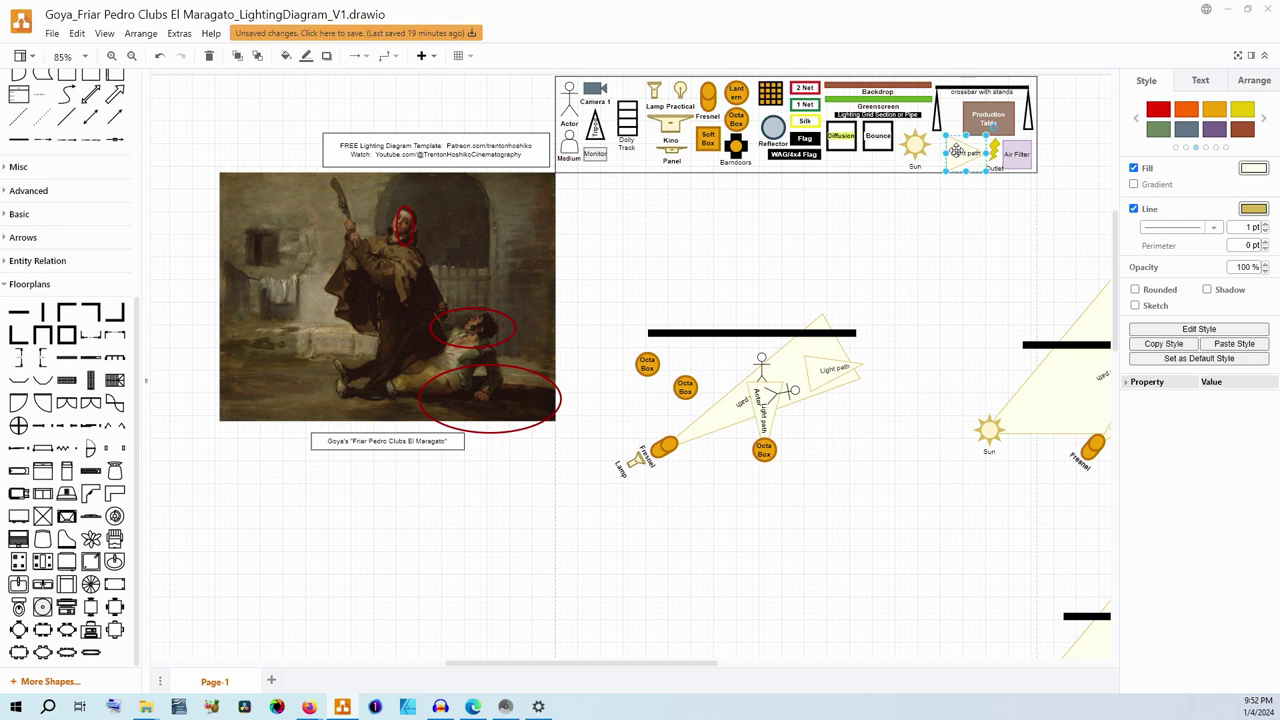
{"action": "mouse_move", "coordinate": [956, 150]}
{"action": "left_mouse_down"}
{"action": "mouse_move", "coordinate": [677, 327]}
{"action": "mouse_move", "coordinate": [692, 412]}
{"action": "mouse_move", "coordinate": [680, 404]}
{"action": "mouse_move", "coordinate": [877, 317]}
{"action": "left_mouse_up"}
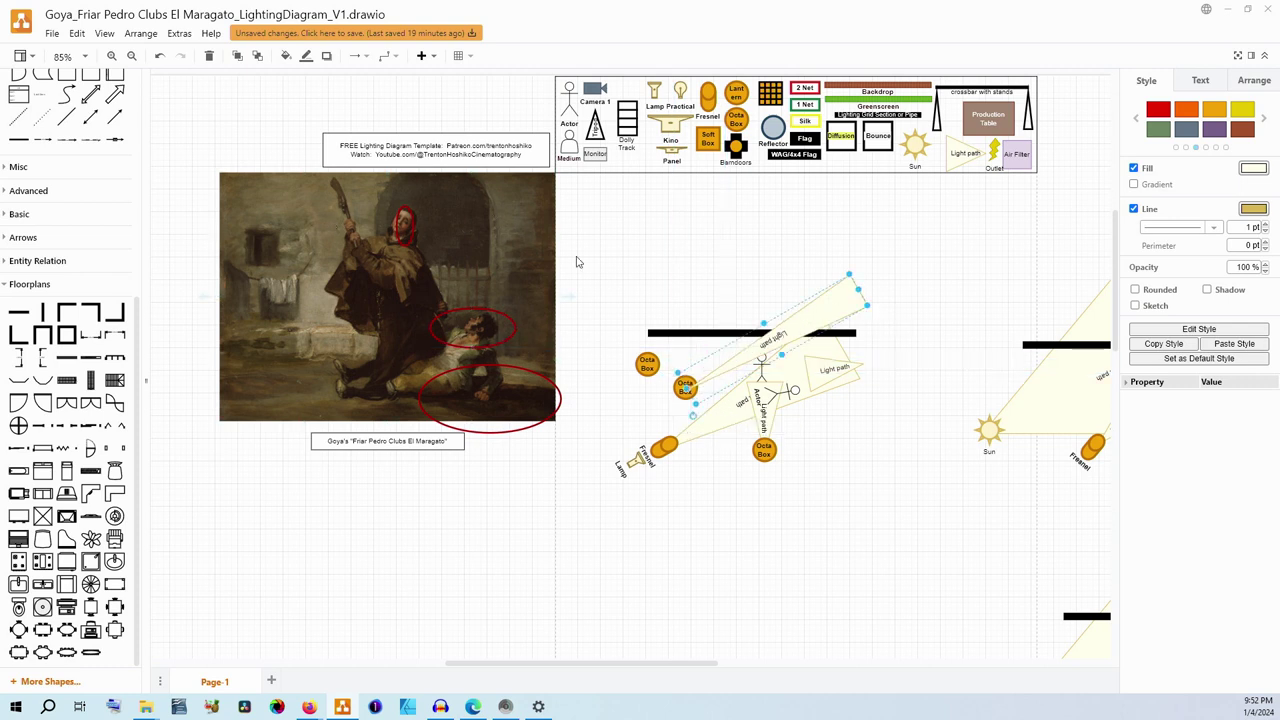
{"action": "mouse_move", "coordinate": [766, 322]}
{"action": "left_mouse_down"}
{"action": "mouse_move", "coordinate": [740, 290]}
{"action": "mouse_move", "coordinate": [770, 318]}
{"action": "left_mouse_up"}
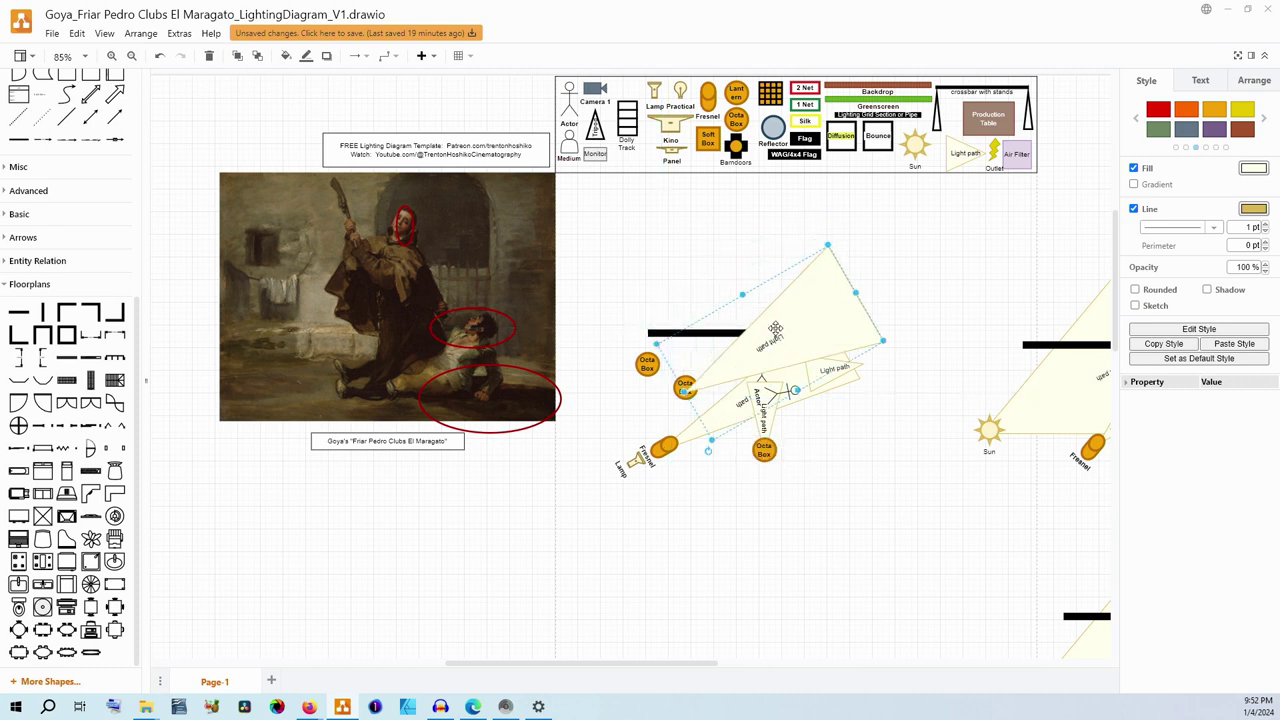
{"action": "right_click", "coordinate": [804, 314]}
{"action": "left_click", "coordinate": [853, 485]}
{"action": "right_click", "coordinate": [905, 335]}
{"action": "left_click", "coordinate": [860, 438]}
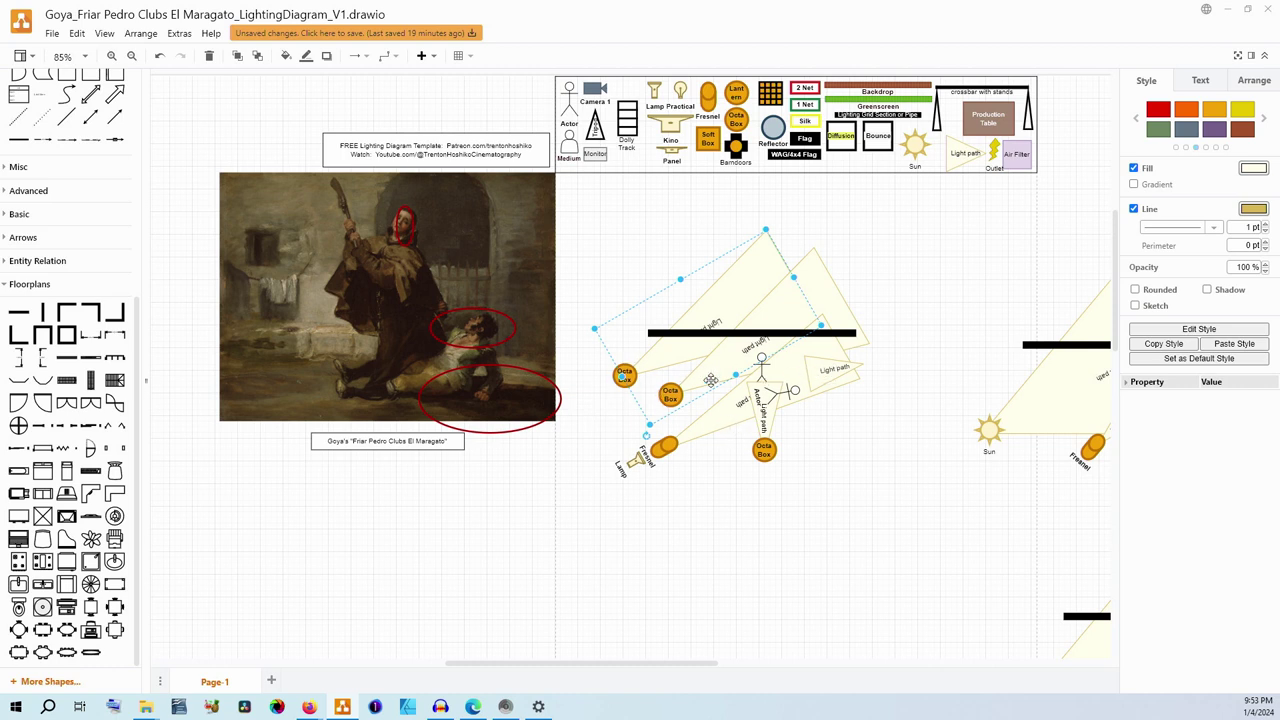
{"action": "left_click", "coordinate": [715, 492]}
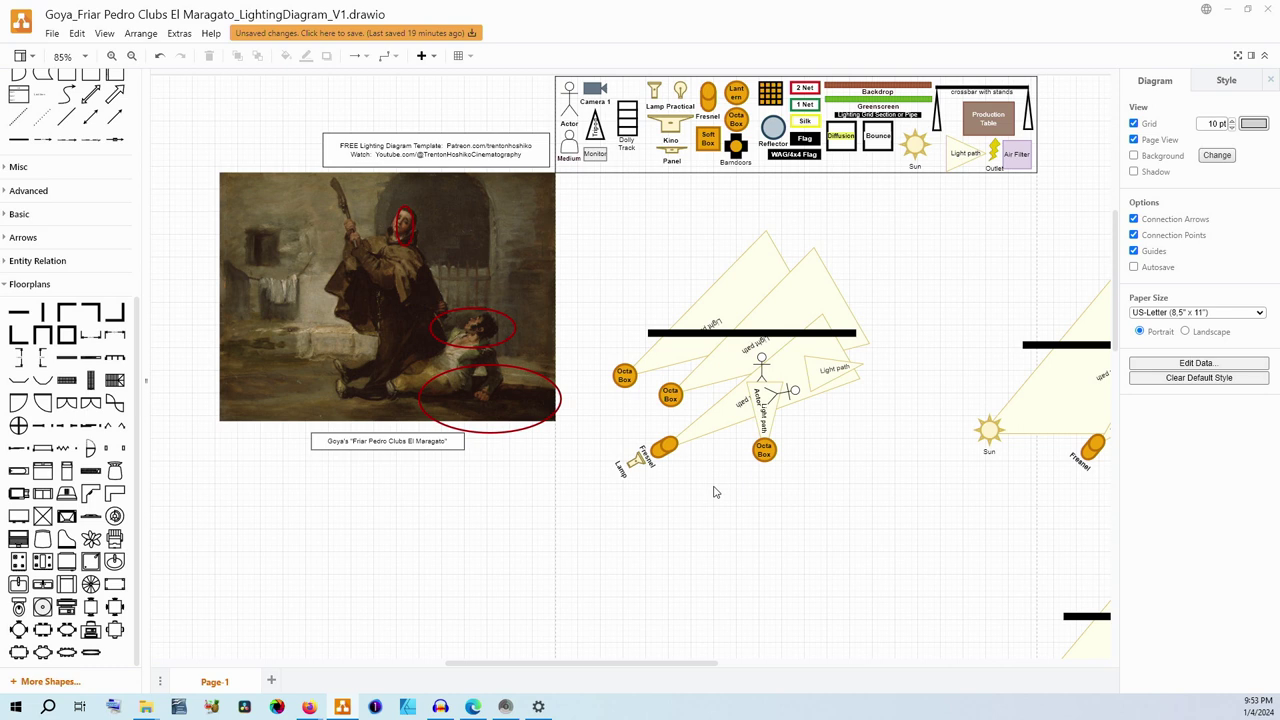
Shift the outer end of the small Light path beside the reclining actor slightly farther from the actors
{"action": "left_click", "coordinate": [843, 367]}
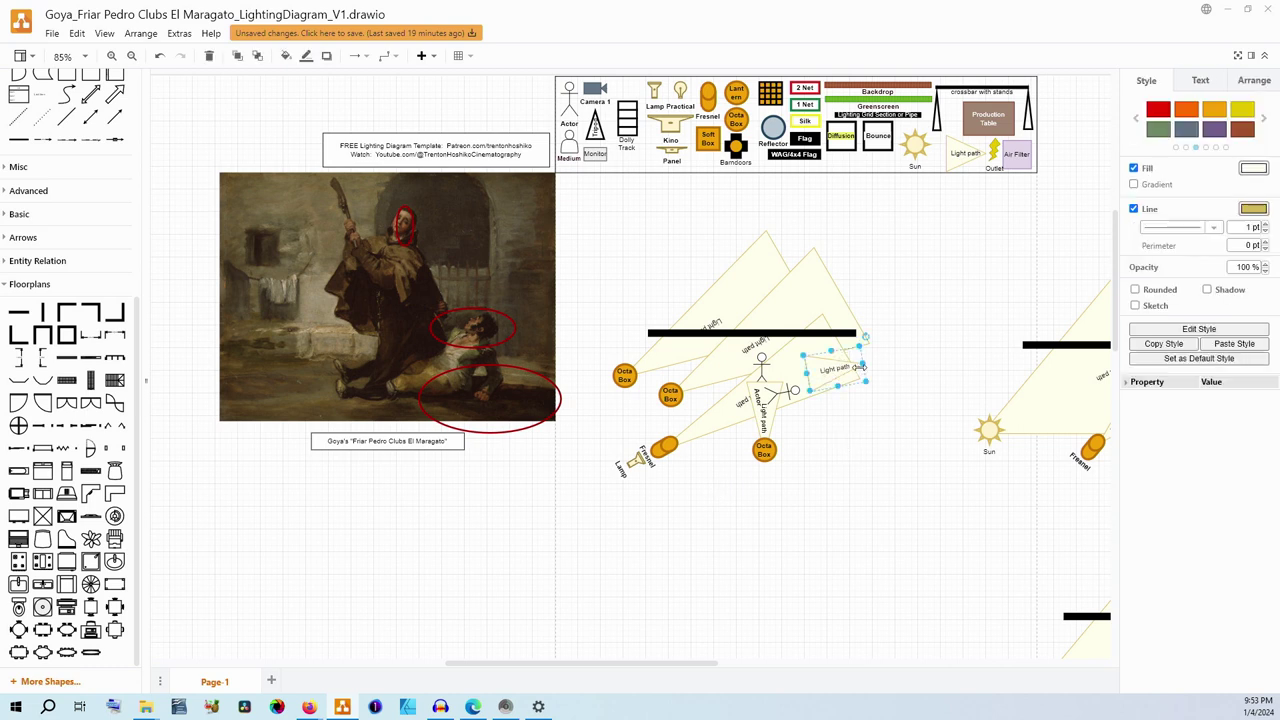
{"action": "left_click_drag", "start_coordinate": [867, 366], "coordinate": [907, 328]}
{"action": "key", "text": "ctrl+v"}
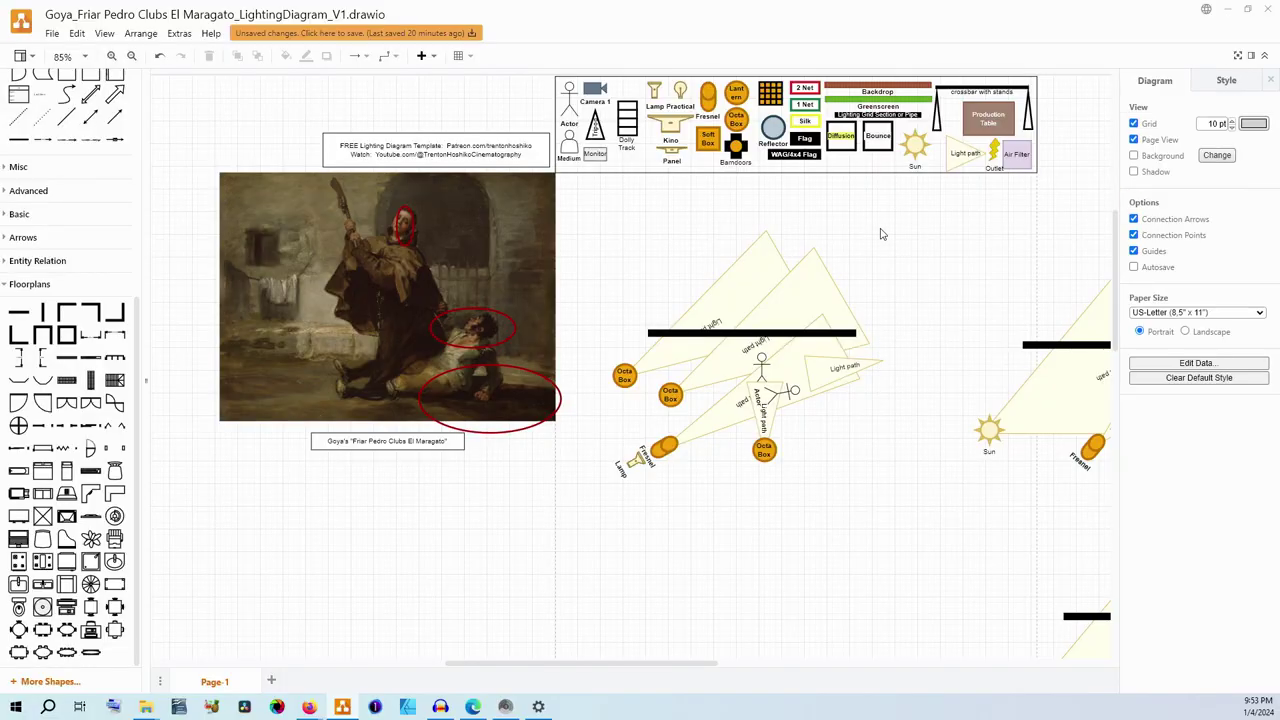
Place a tilted Diffusion frame at the outer end of the small Light path, with a Lamp behind it aimed at the actors
{"action": "left_click", "coordinate": [848, 141]}
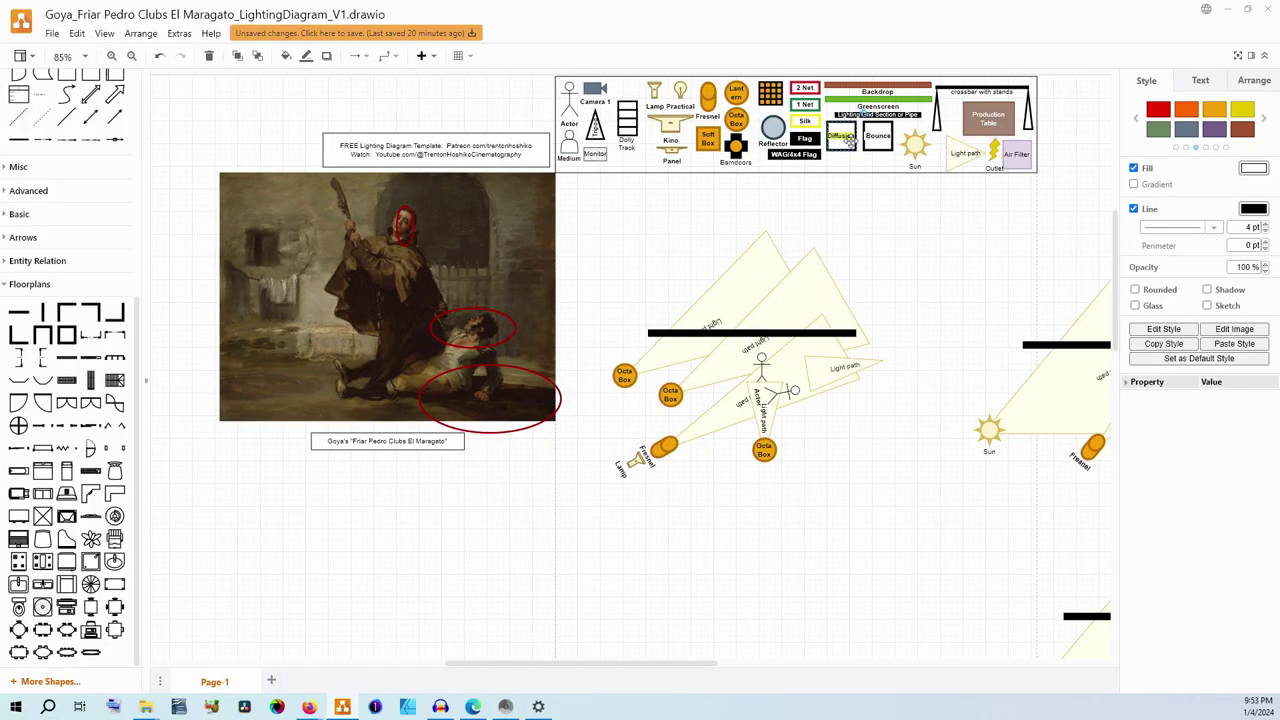
{"action": "left_click_drag", "start_coordinate": [849, 142], "coordinate": [903, 376]}
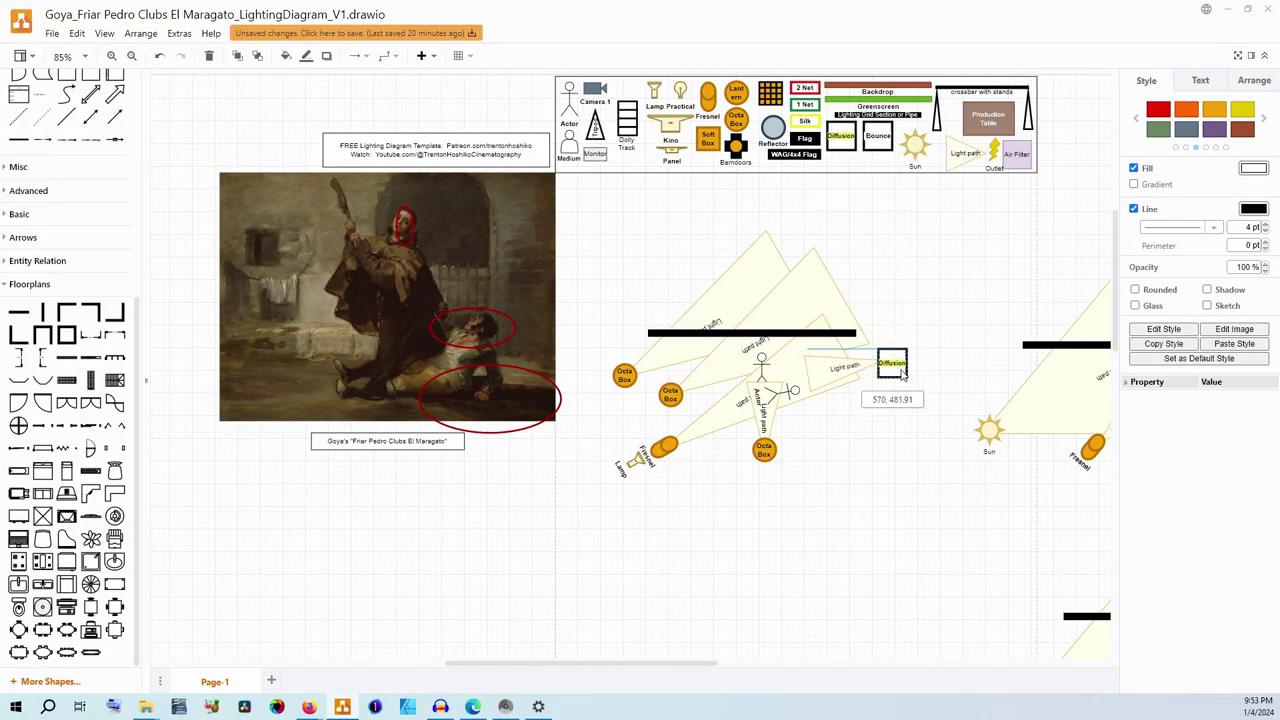
{"action": "left_click_drag", "start_coordinate": [903, 372], "coordinate": [900, 358]}
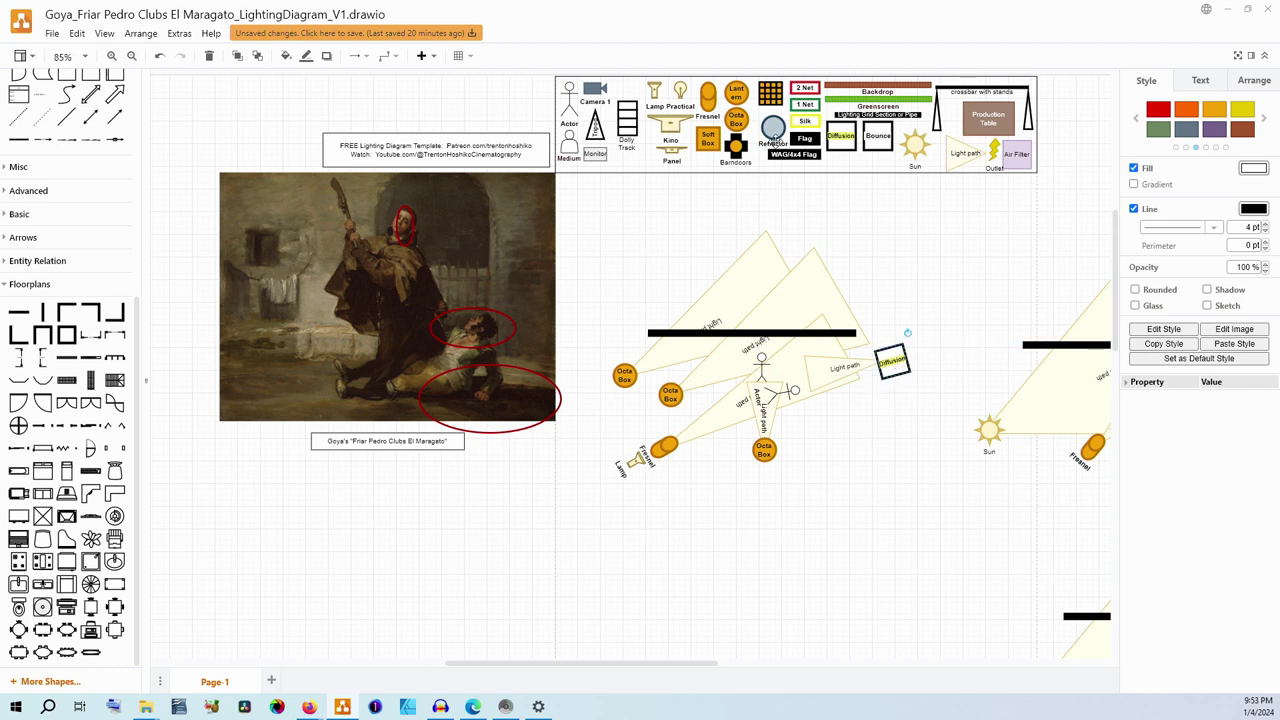
{"action": "left_click", "coordinate": [650, 105]}
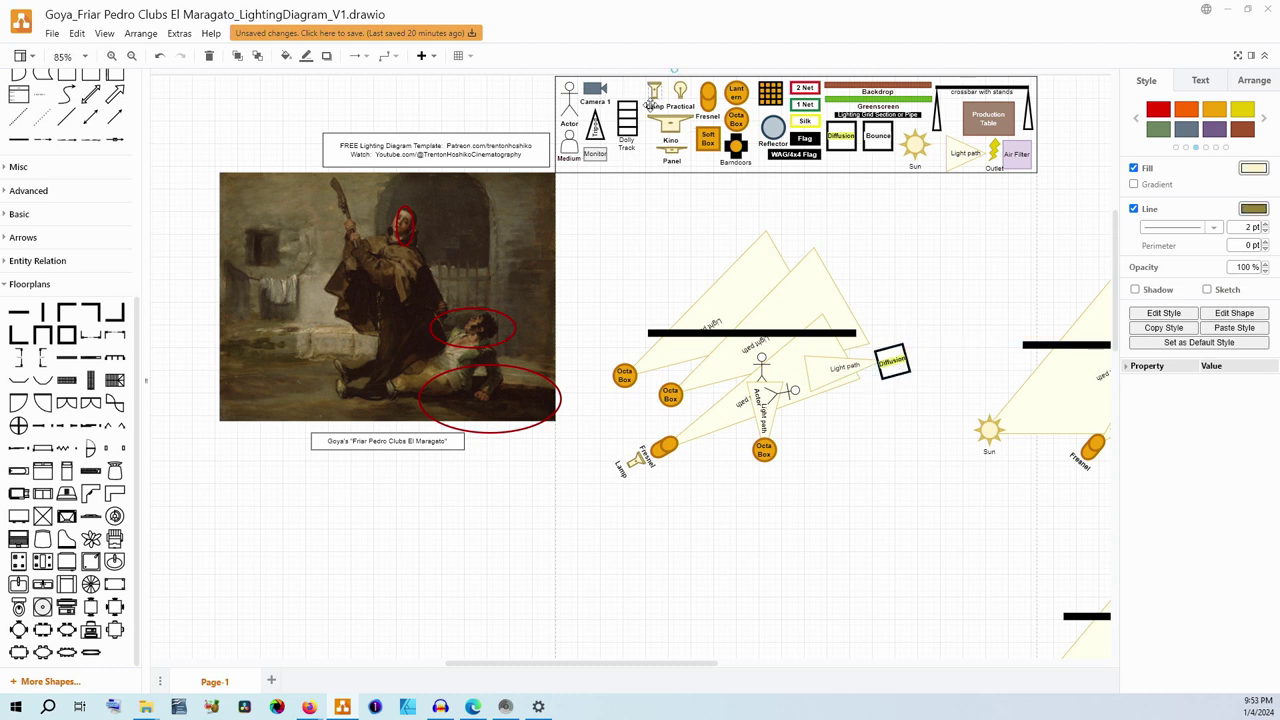
{"action": "mouse_move", "coordinate": [650, 105]}
{"action": "left_mouse_down"}
{"action": "mouse_move", "coordinate": [724, 206]}
{"action": "mouse_move", "coordinate": [926, 368]}
{"action": "left_mouse_up"}
{"action": "key", "text": "ctrl+r"}
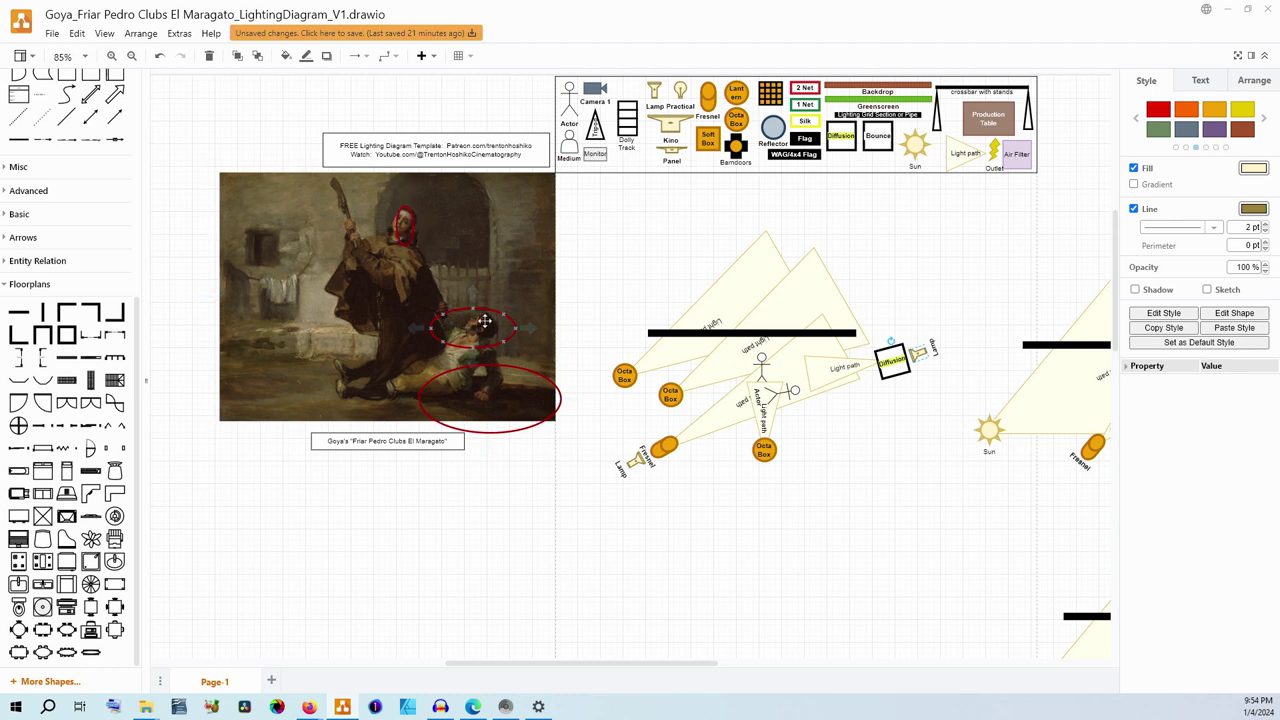
Lengthen the small Light path so it runs from the Diffusion frame to both actors
{"action": "left_click", "coordinate": [507, 341]}
{"action": "left_click", "coordinate": [559, 425]}
{"action": "left_click", "coordinate": [818, 372]}
{"action": "left_click_drag", "start_coordinate": [804, 373], "coordinate": [866, 367]}
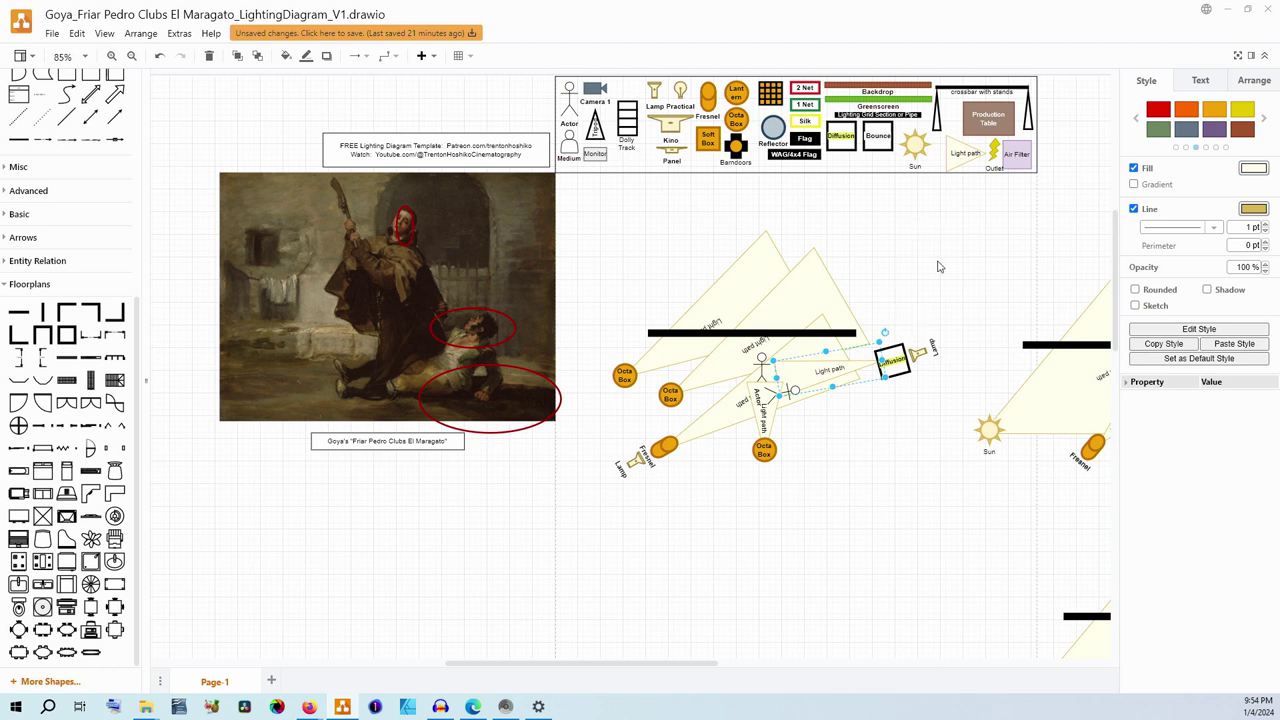
{"action": "left_click", "coordinate": [898, 441]}
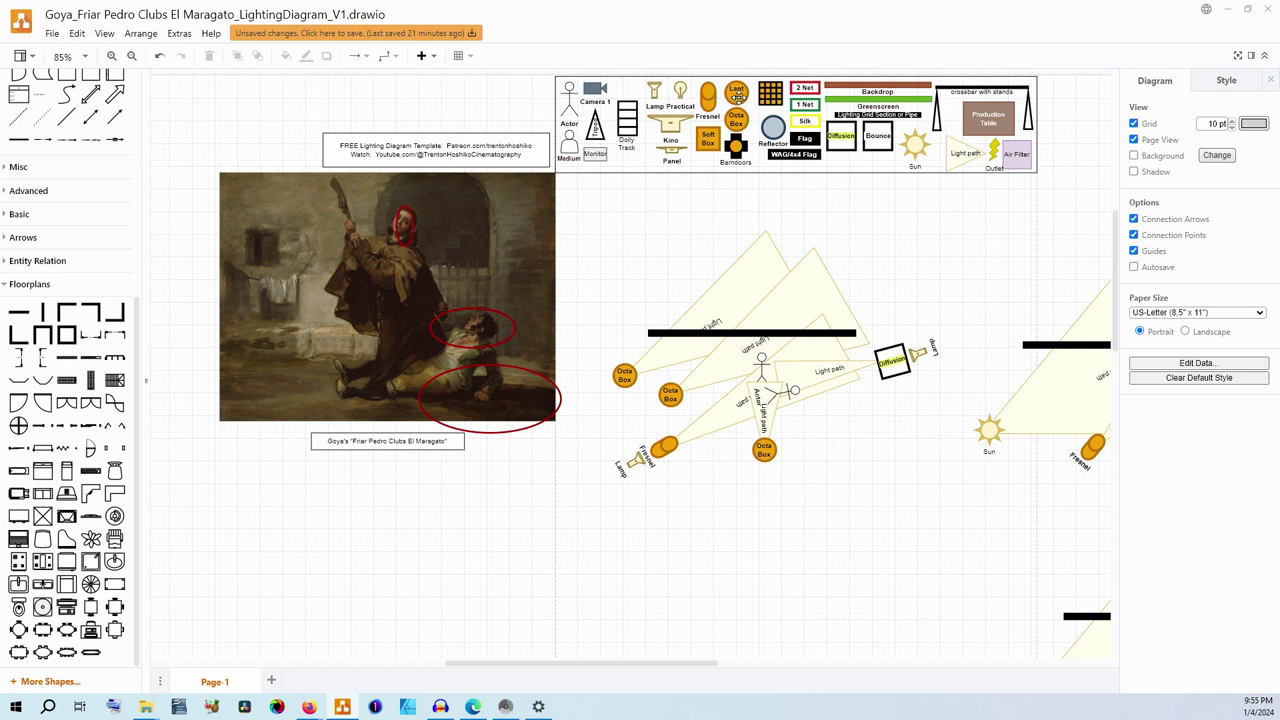
Add a Lantern beside the Octa Box in front of the actors and move it close to the reclining actor
{"action": "left_click", "coordinate": [737, 94]}
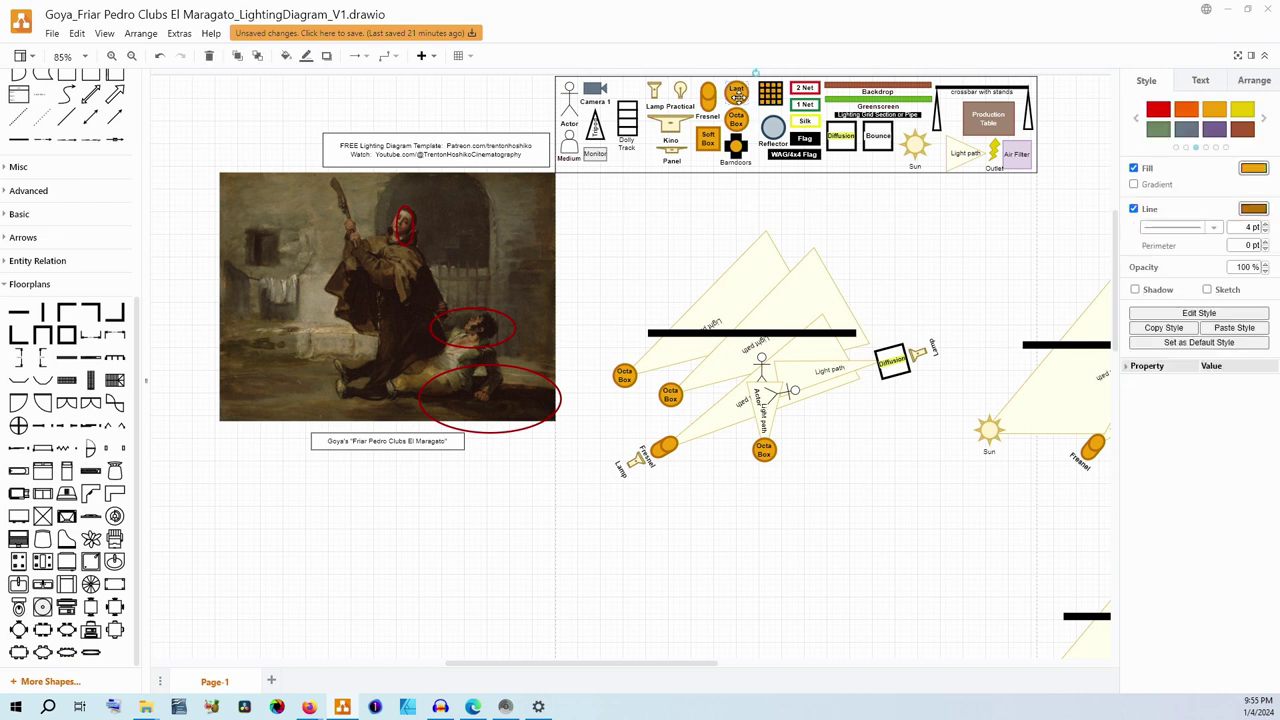
{"action": "left_click_drag", "start_coordinate": [737, 94], "coordinate": [789, 452]}
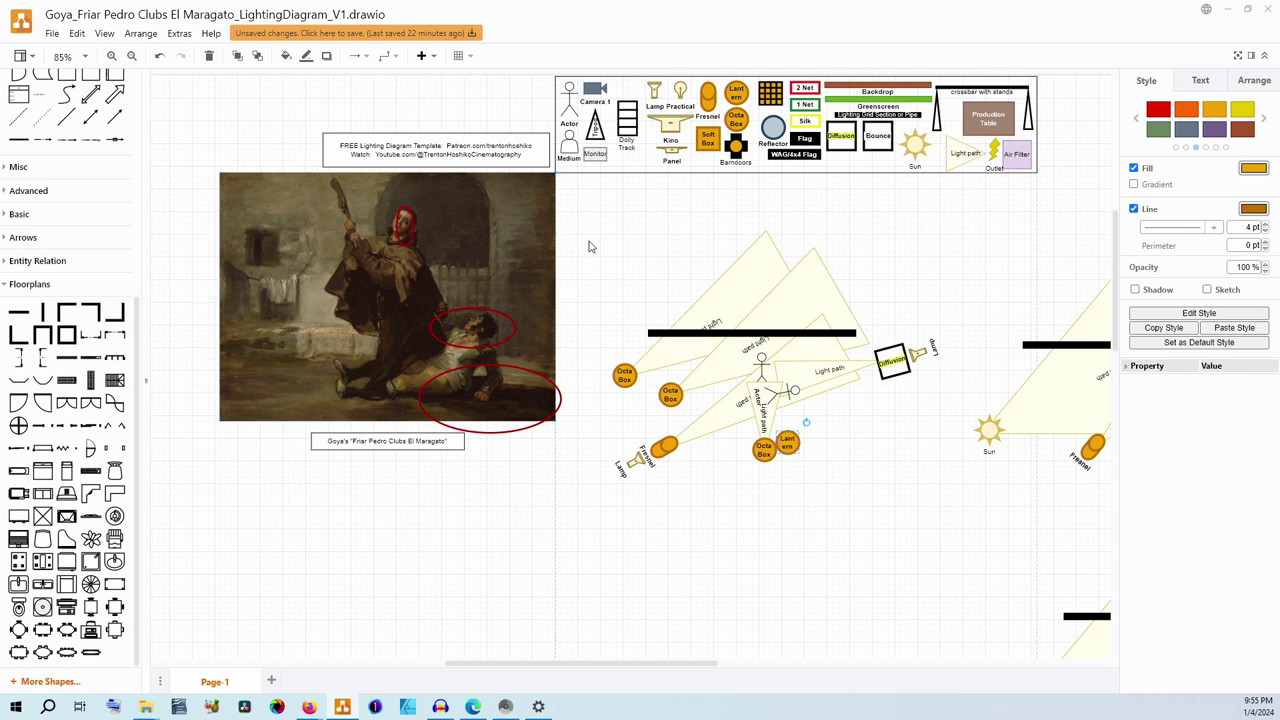
{"action": "left_click", "coordinate": [481, 347]}
{"action": "left_click", "coordinate": [416, 238]}
{"action": "left_click", "coordinate": [446, 285]}
{"action": "left_click", "coordinate": [548, 382]}
{"action": "left_click", "coordinate": [470, 330]}
{"action": "key", "text": "Escape"}
{"action": "left_click_drag", "start_coordinate": [788, 428], "coordinate": [785, 410]}
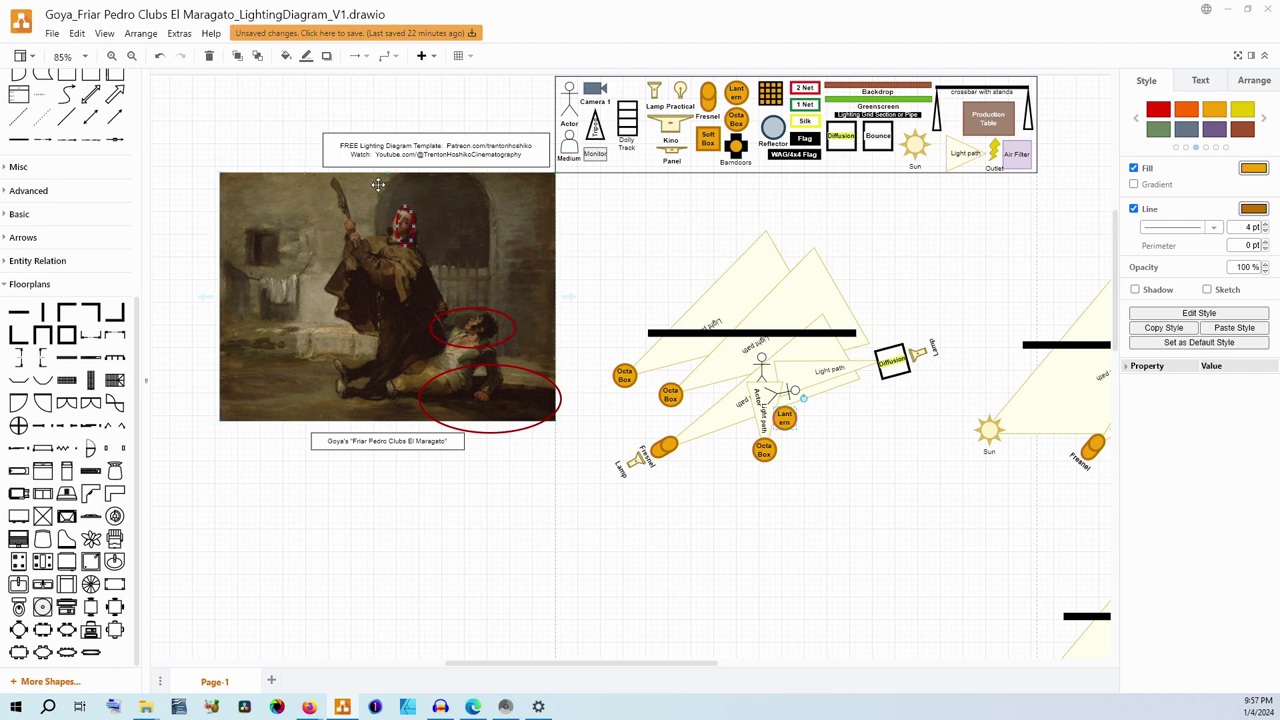
Examine the circled faces and ground shadow in the painting up close, and compare them with the lighting diagram
{"action": "left_click", "coordinate": [111, 56]}
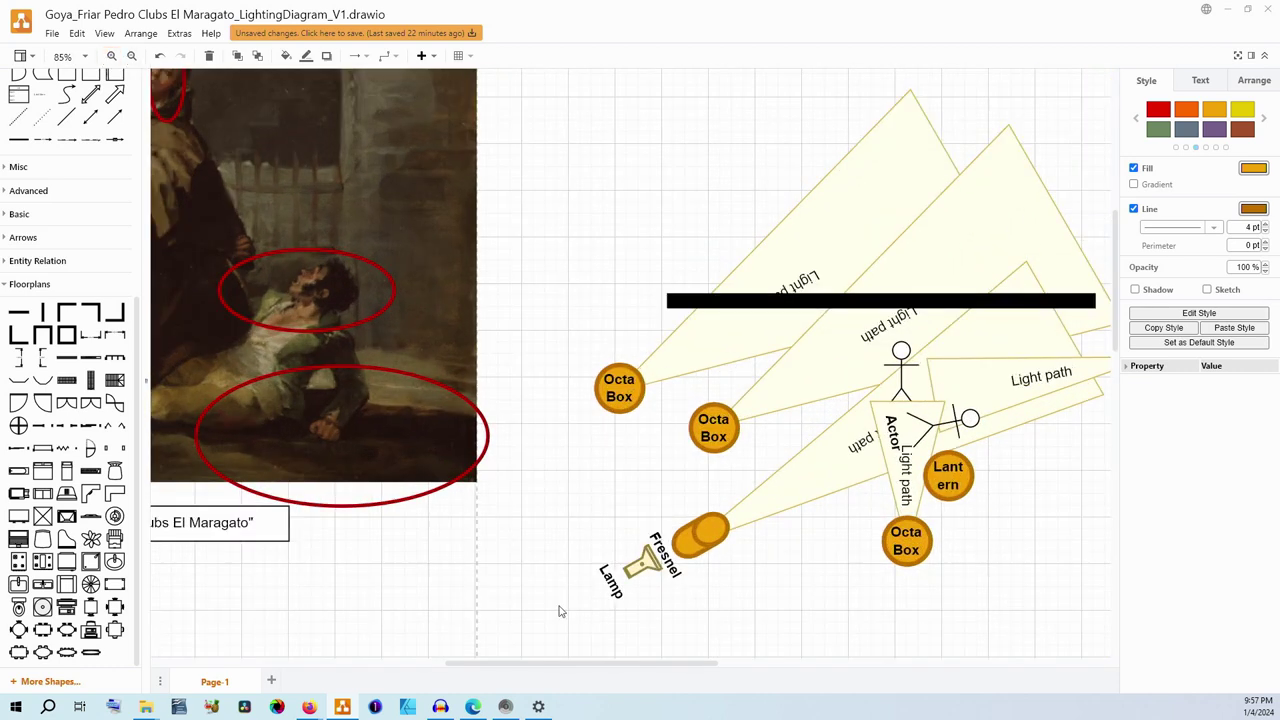
{"action": "left_click_drag", "start_coordinate": [615, 664], "coordinate": [547, 656]}
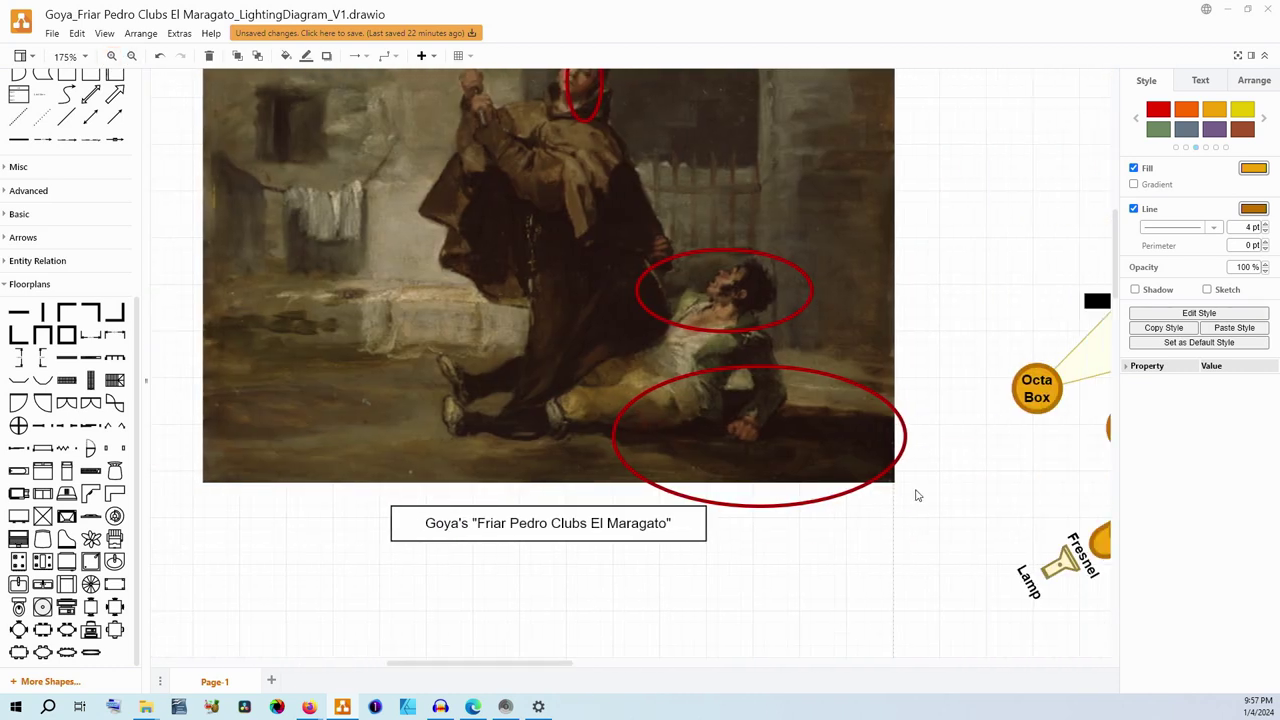
{"action": "scroll", "coordinate": [963, 360], "scroll_direction": "up", "scroll_amount": 5}
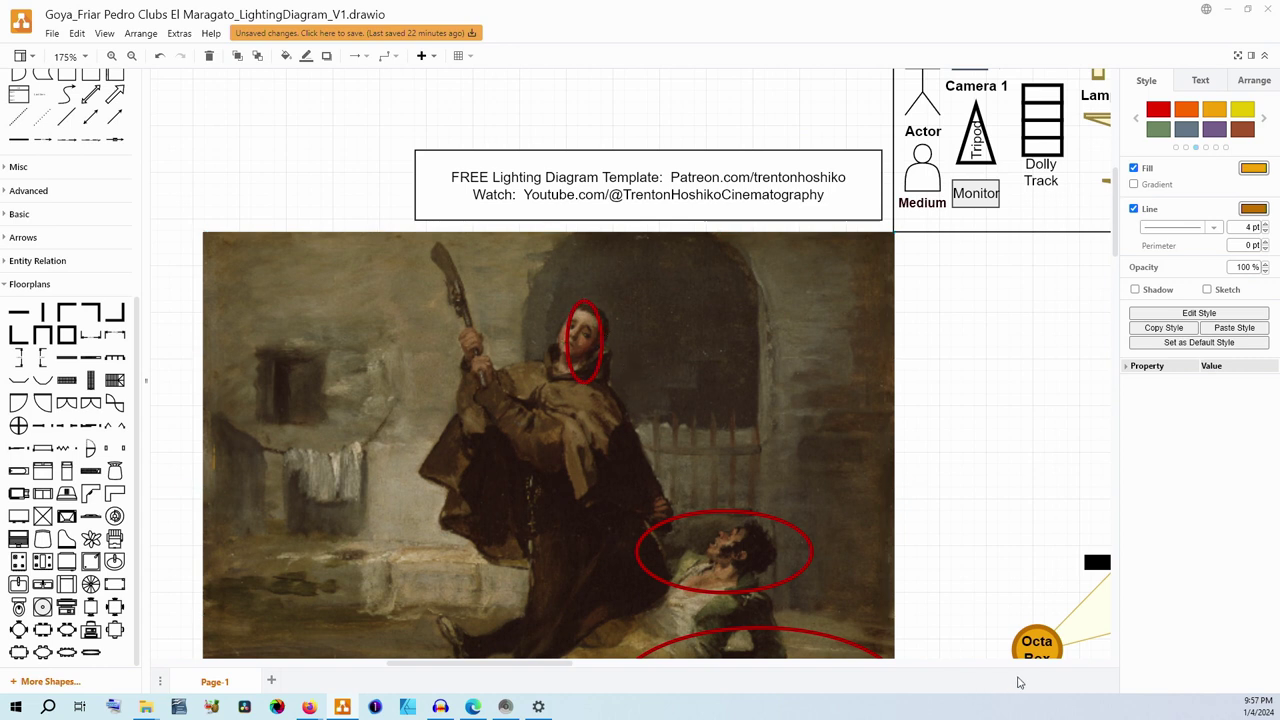
{"action": "left_click", "coordinate": [595, 322]}
{"action": "left_click", "coordinate": [600, 371]}
{"action": "scroll", "coordinate": [1110, 240], "scroll_direction": "down", "scroll_amount": 5}
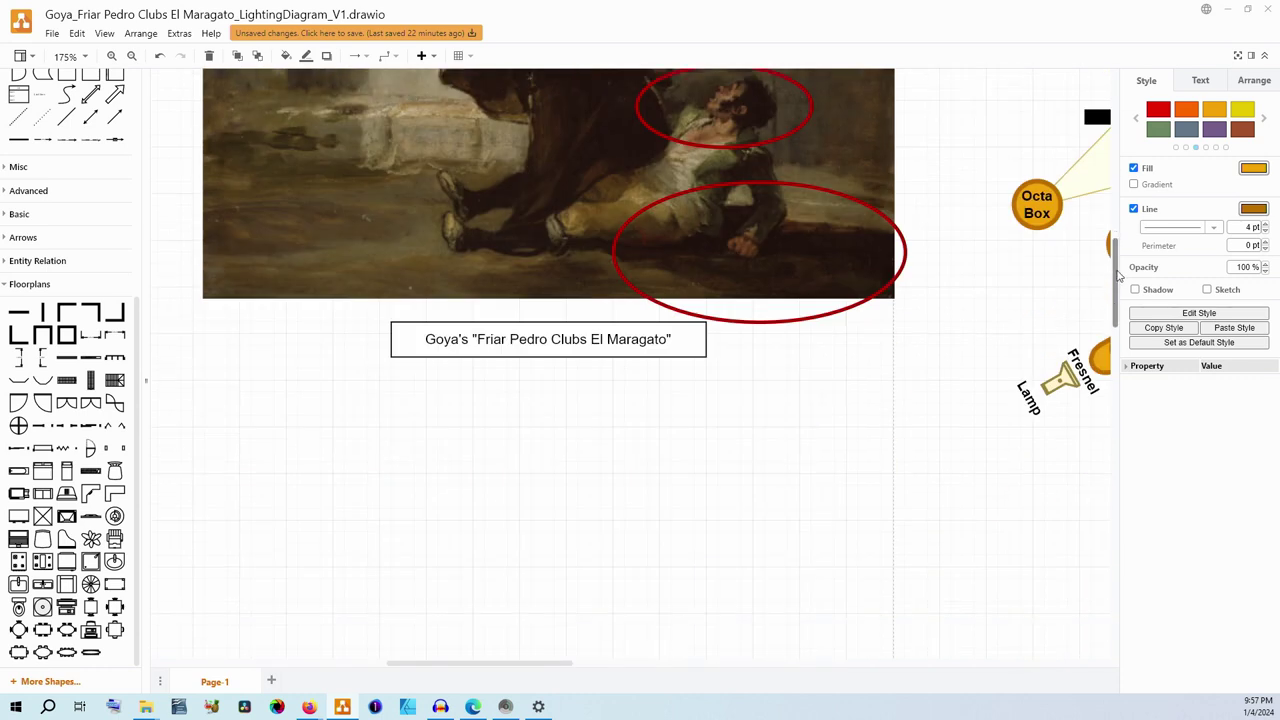
{"action": "scroll", "coordinate": [1121, 243], "scroll_direction": "up", "scroll_amount": 2}
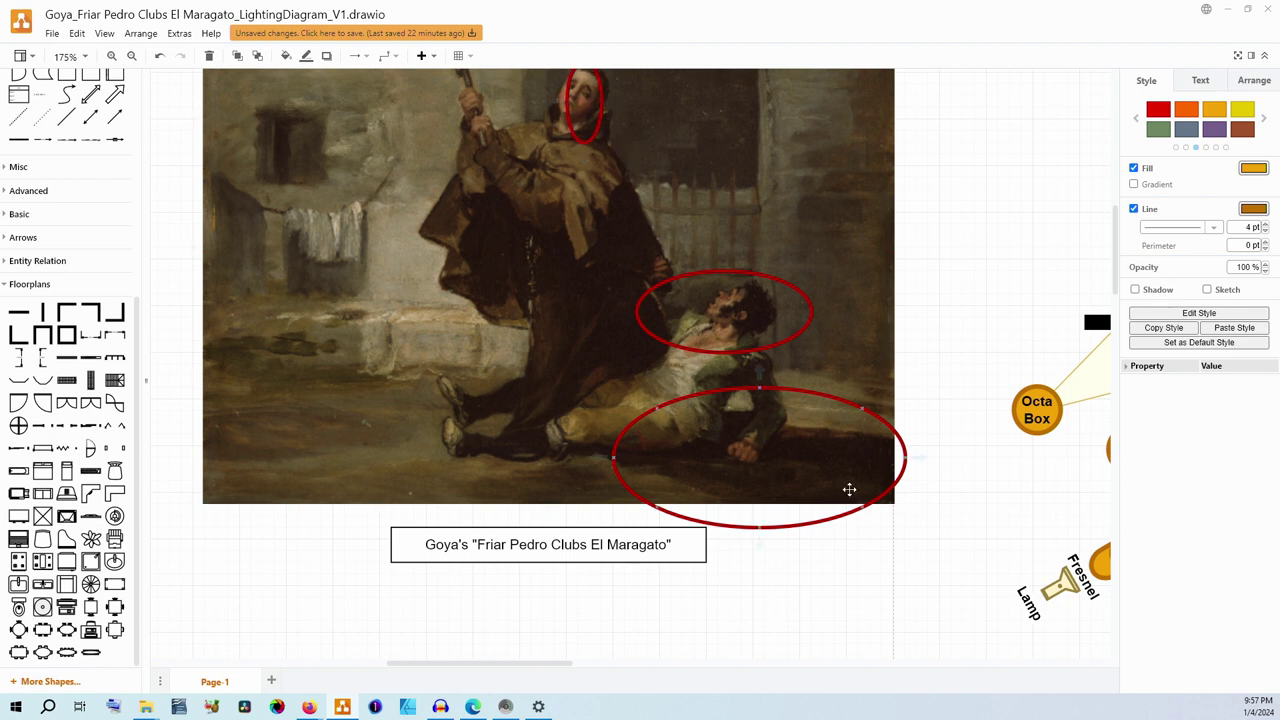
{"action": "scroll", "coordinate": [783, 426], "scroll_direction": "left", "scroll_amount": 2}
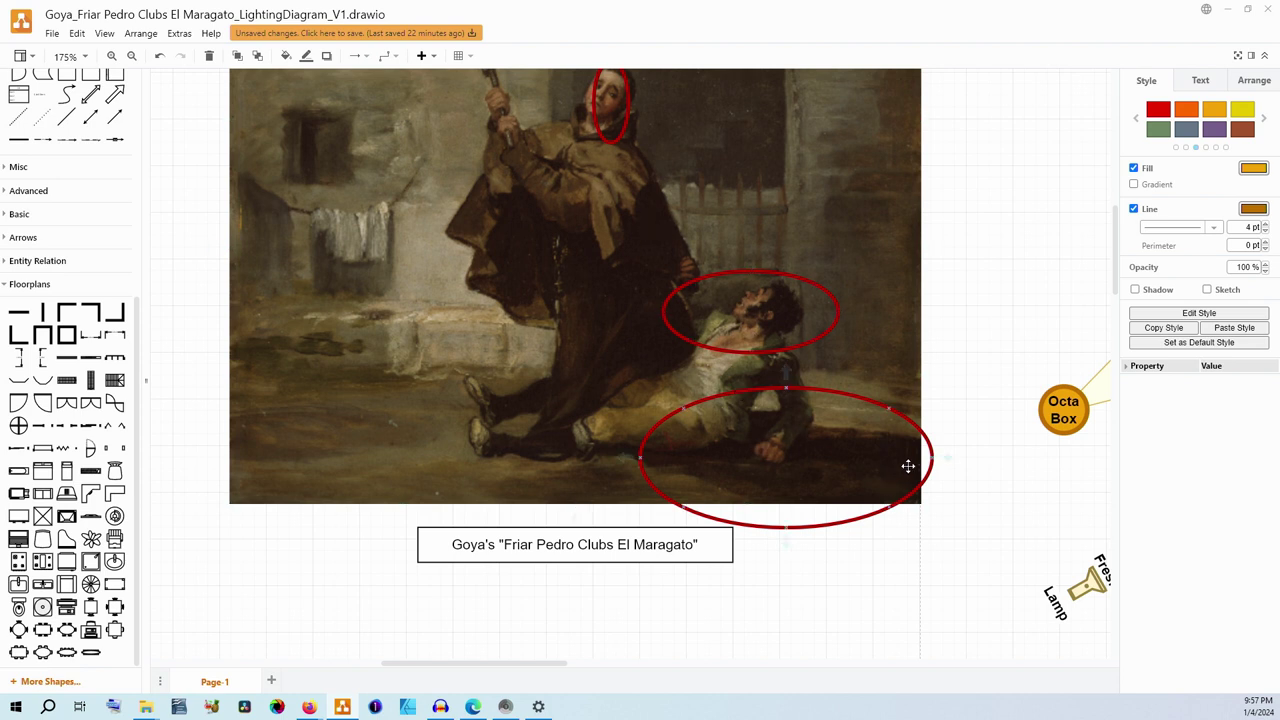
{"action": "left_click_drag", "start_coordinate": [549, 663], "coordinate": [674, 677]}
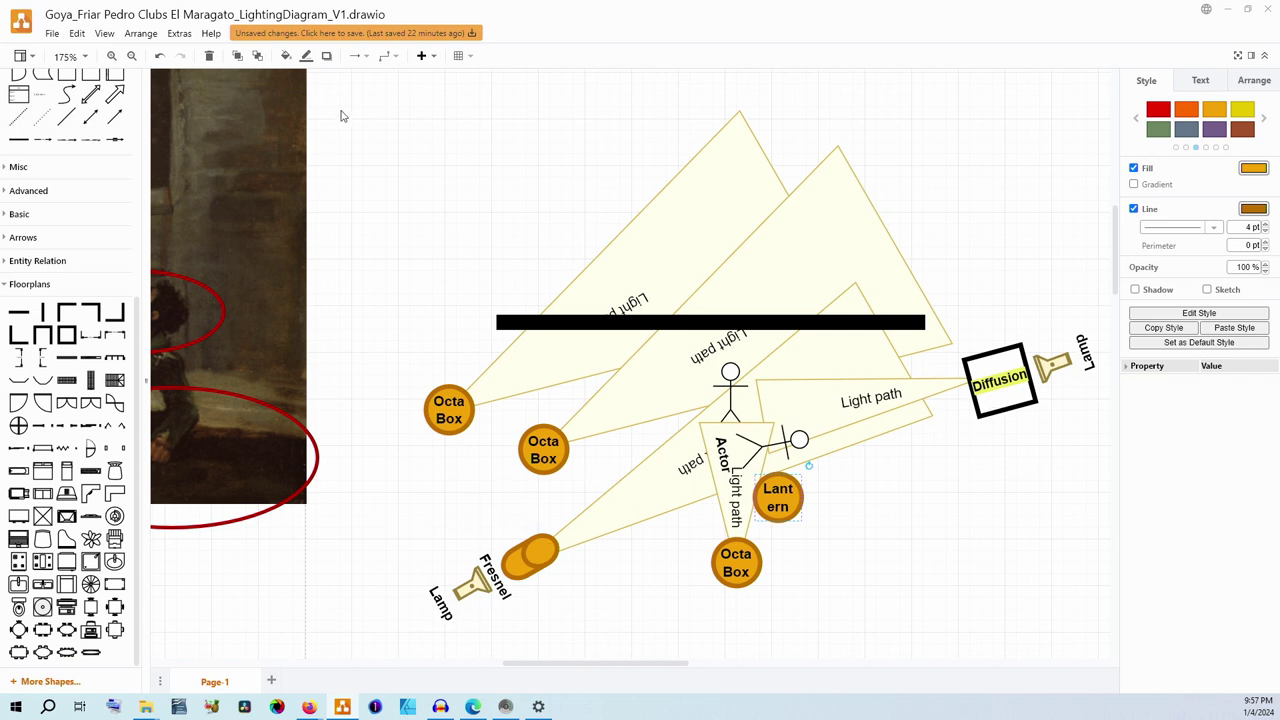
Duplicate the whole artificial-light diagram and place the copy directly below the original
{"action": "left_click", "coordinate": [131, 56]}
{"action": "left_click", "coordinate": [131, 56]}
{"action": "left_click", "coordinate": [131, 56]}
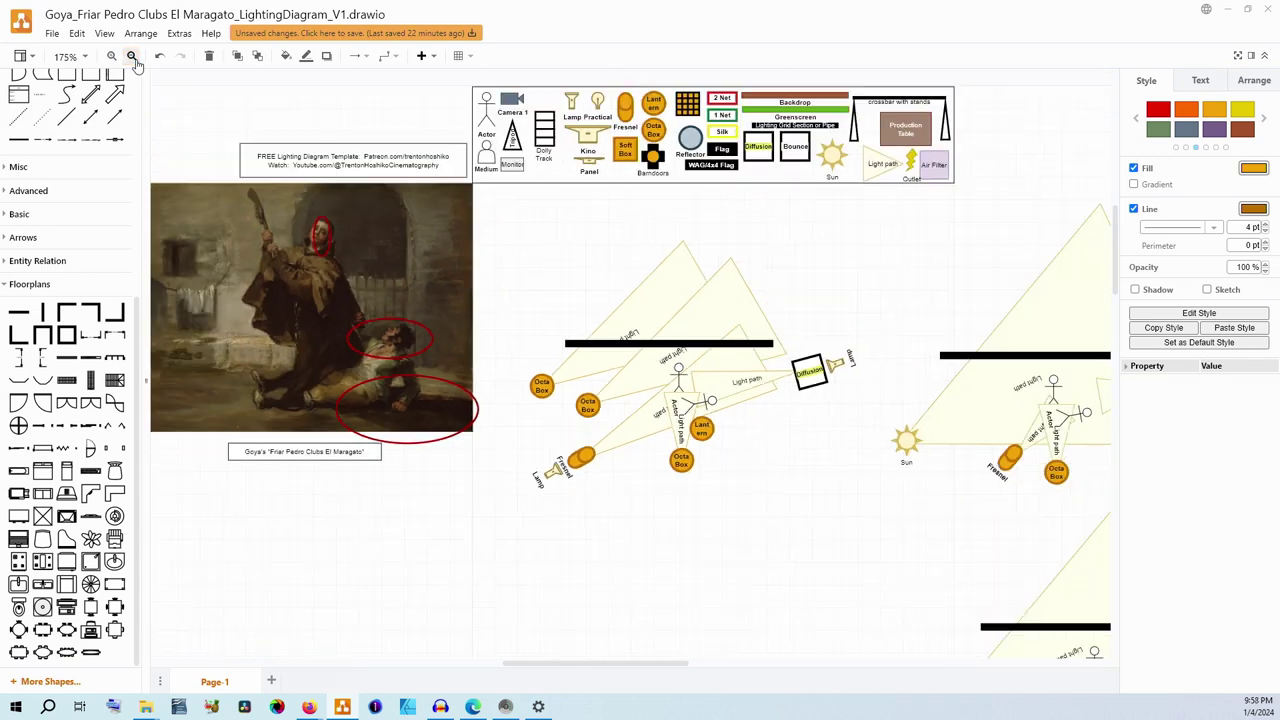
{"action": "left_click", "coordinate": [131, 56]}
{"action": "left_click_drag", "start_coordinate": [502, 237], "coordinate": [872, 549]}
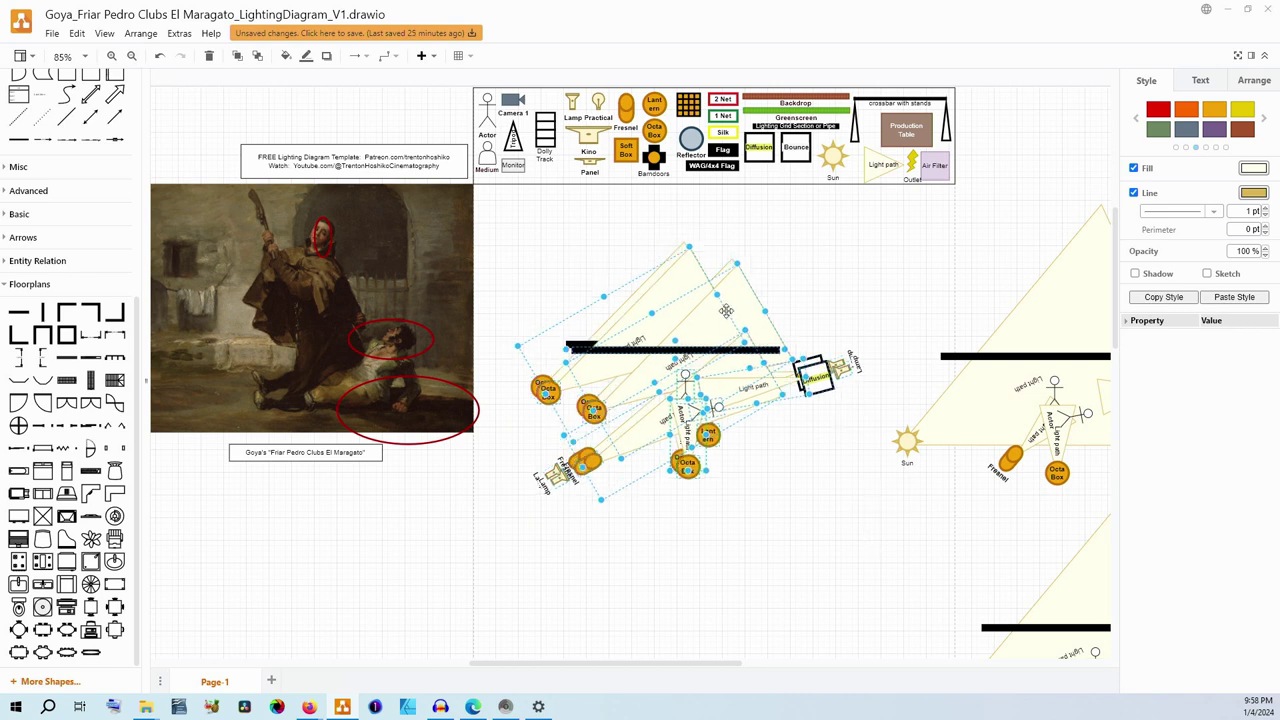
{"action": "left_click_drag", "start_coordinate": [727, 311], "coordinate": [731, 560]}
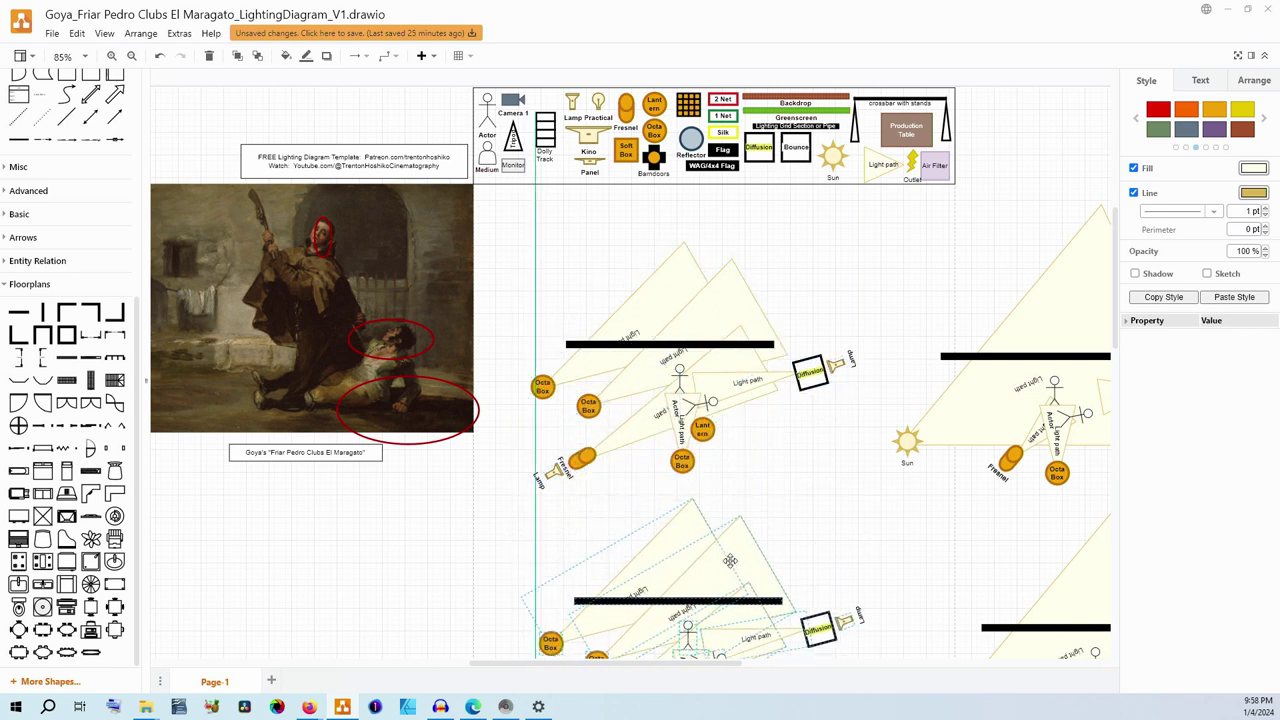
{"action": "left_click", "coordinate": [810, 455]}
Replace the Octa Box in front of the actors in the upper diagram with a Diffusion frame
{"action": "left_click", "coordinate": [682, 461]}
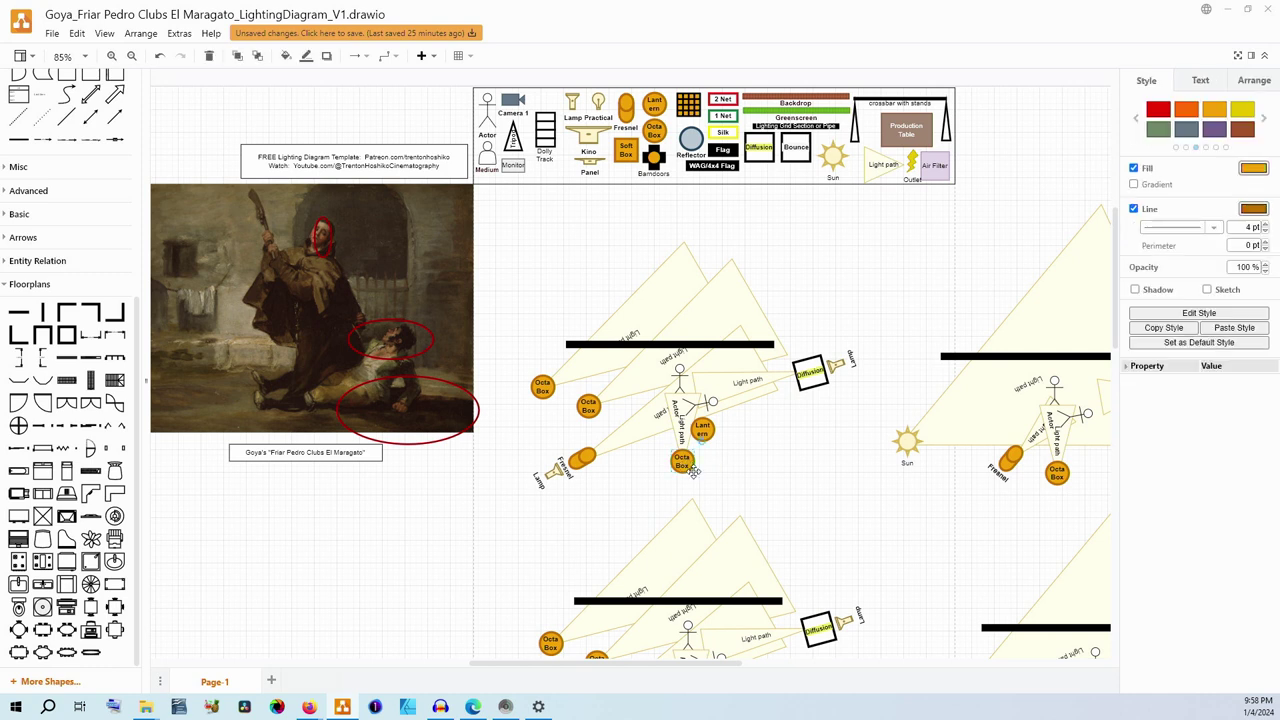
{"action": "key", "text": "Delete"}
{"action": "left_click", "coordinate": [757, 149]}
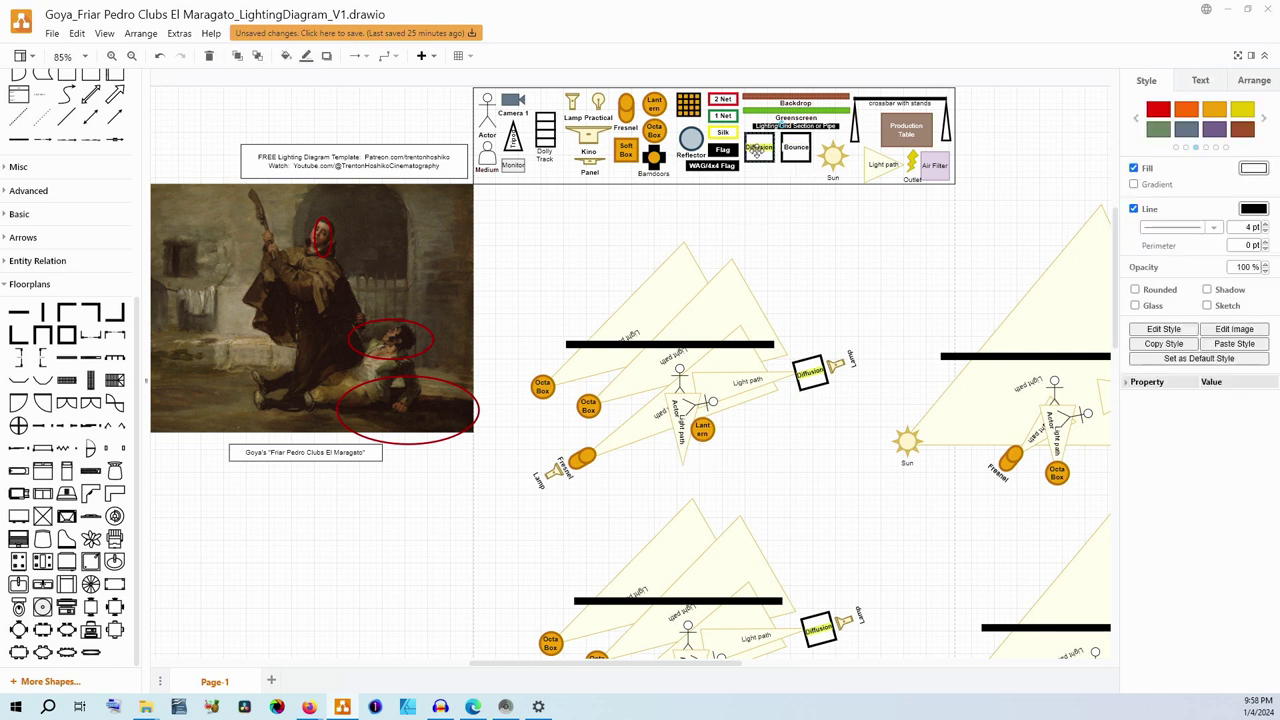
{"action": "left_click_drag", "start_coordinate": [757, 149], "coordinate": [683, 478]}
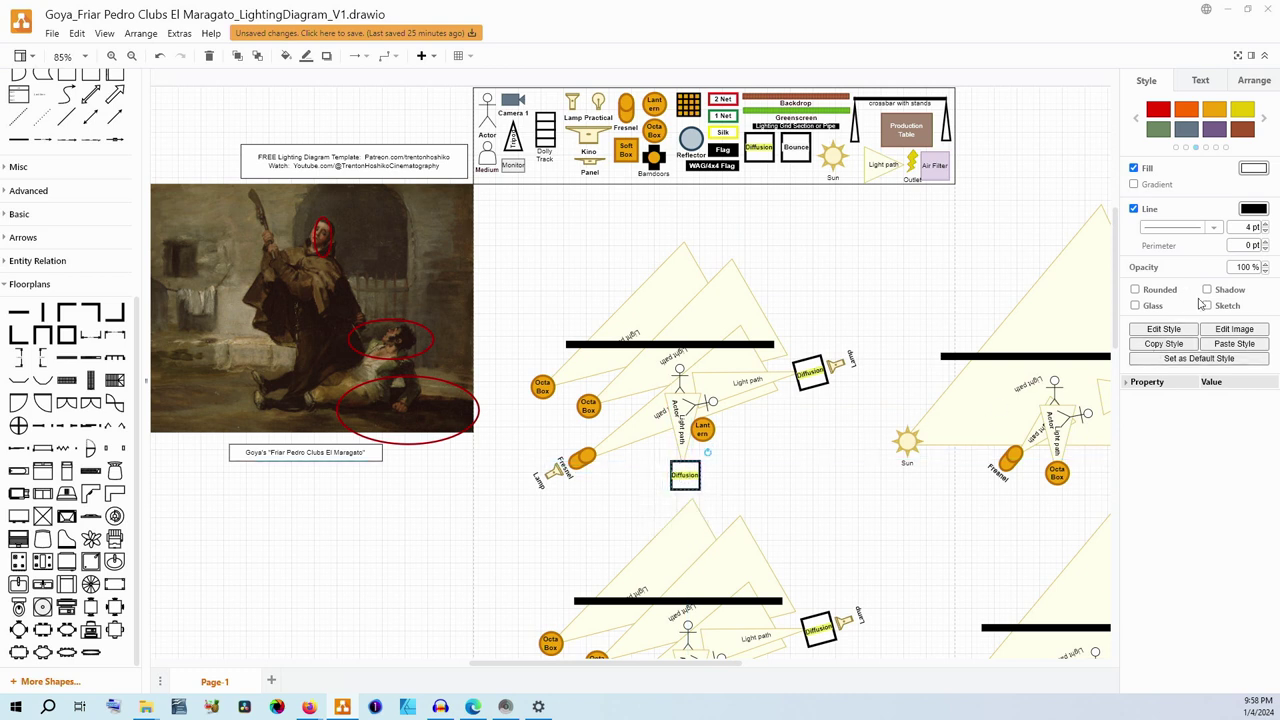
Tilt the new Diffusion frame toward the actors and align its Light path with it
{"action": "left_click_drag", "start_coordinate": [685, 474], "coordinate": [680, 479]}
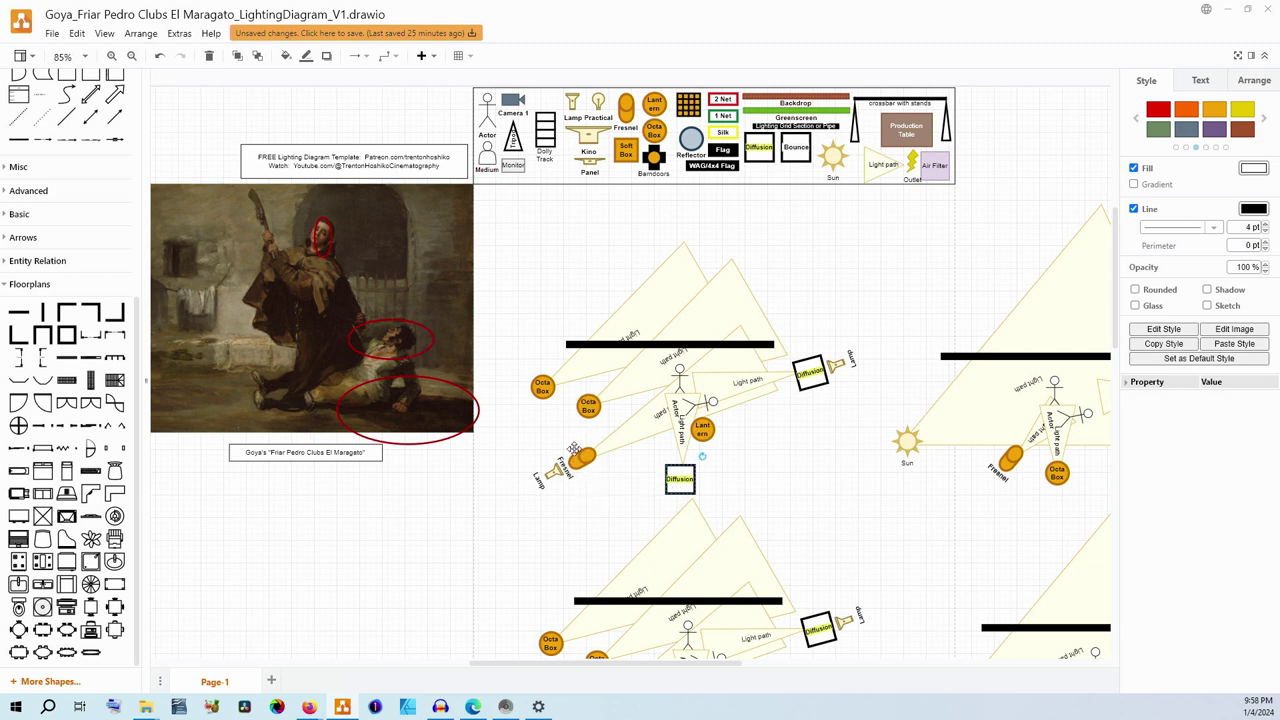
{"action": "left_click_drag", "start_coordinate": [684, 485], "coordinate": [676, 476]}
{"action": "left_click", "coordinate": [690, 462]}
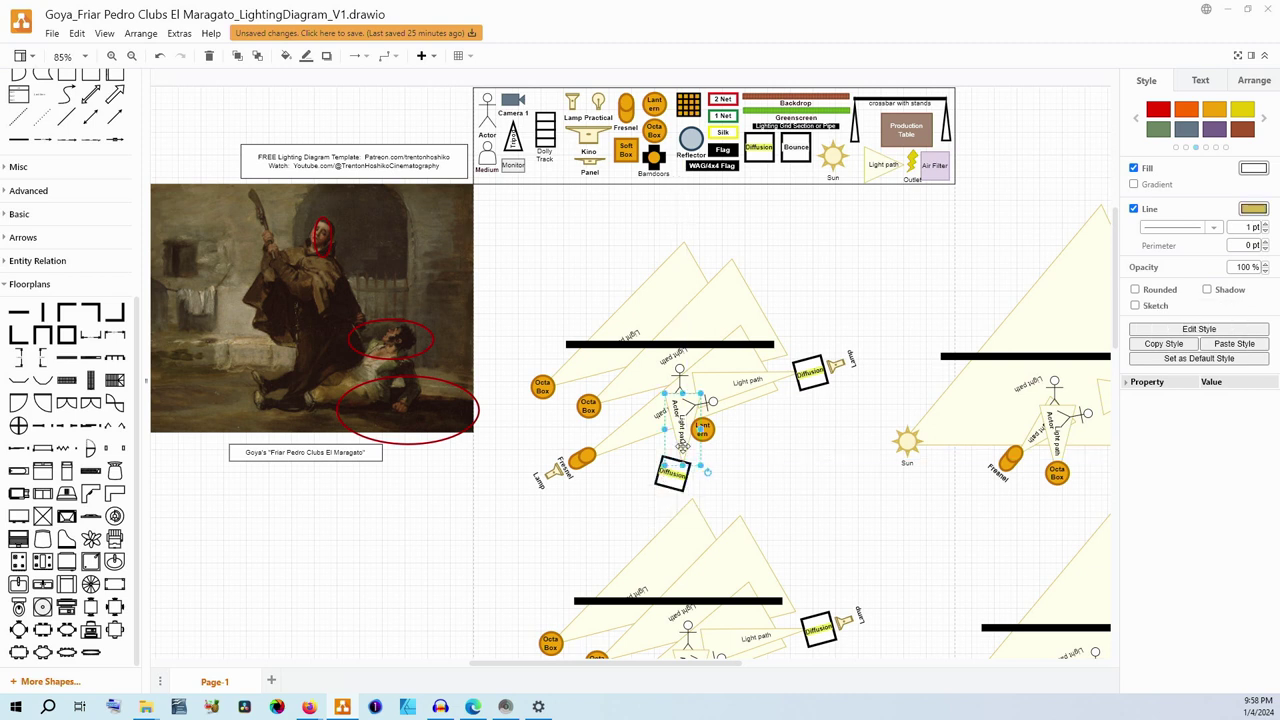
{"action": "left_click", "coordinate": [724, 473]}
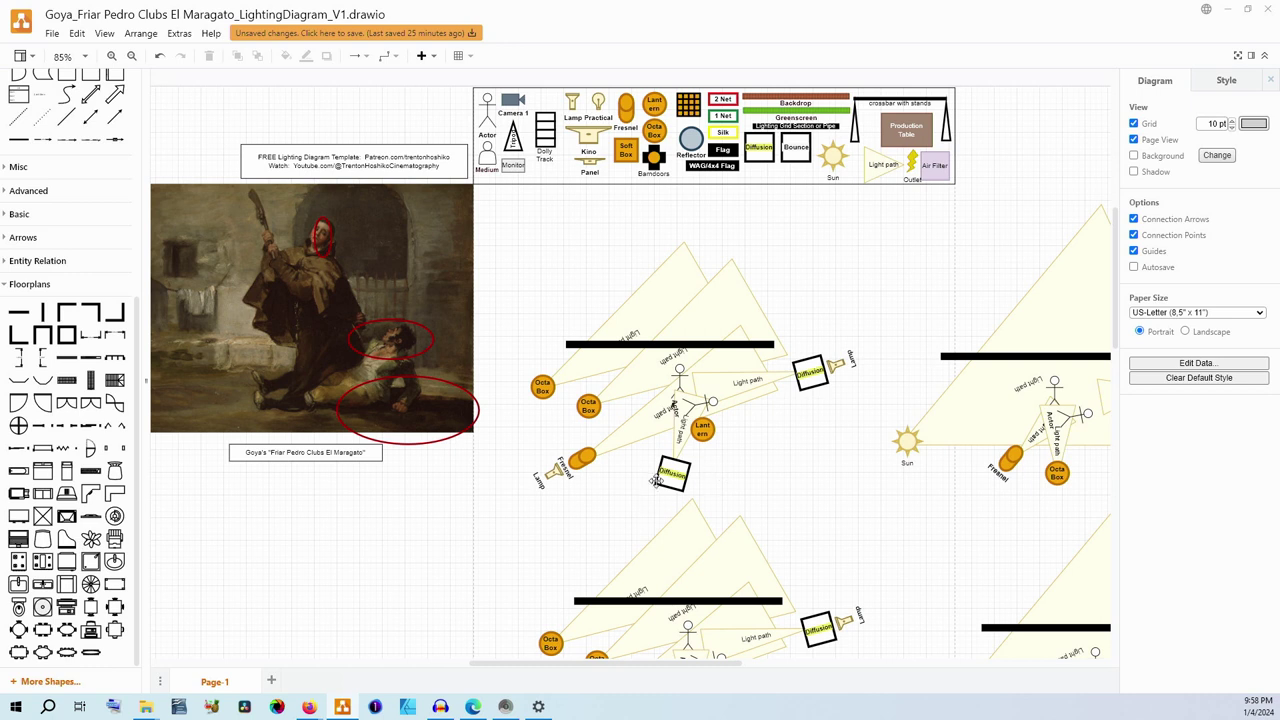
Replace the inner of the two left-hand Octa Boxes in the upper artificial-light diagram with a Diffusion frame angled along its Light path
{"action": "left_click", "coordinate": [657, 480]}
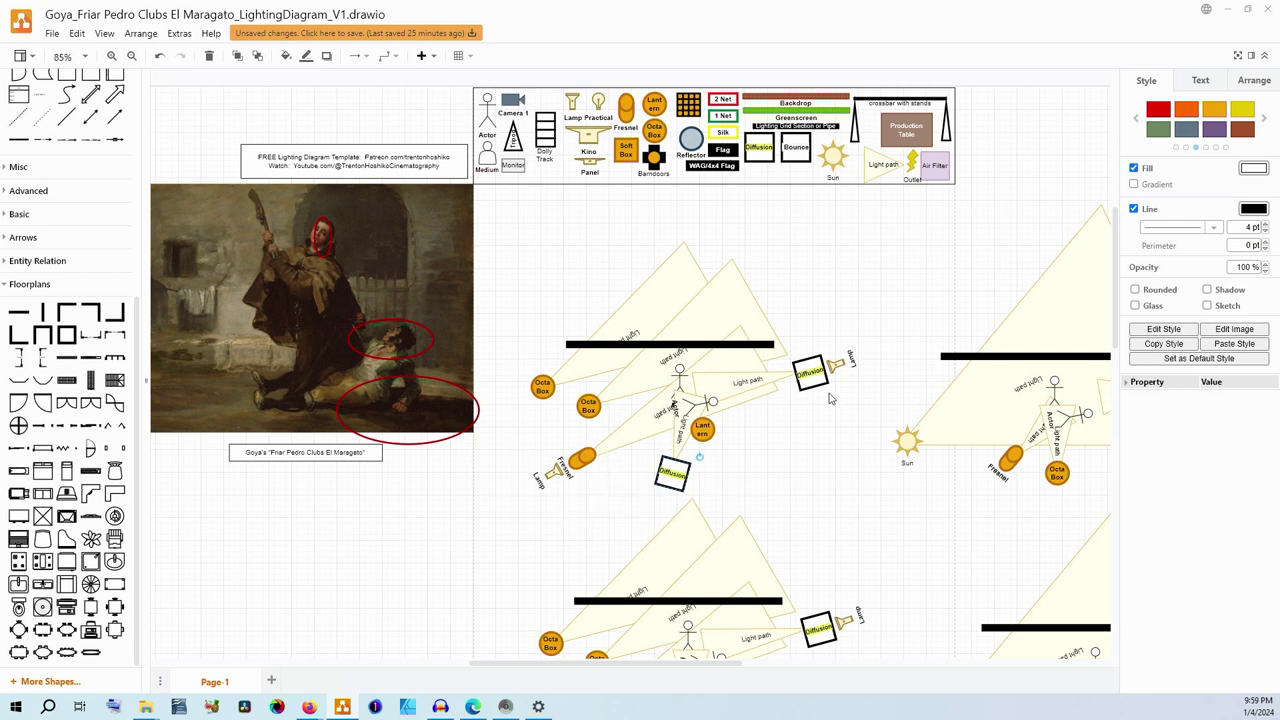
{"action": "key", "text": "ctrl+minus"}
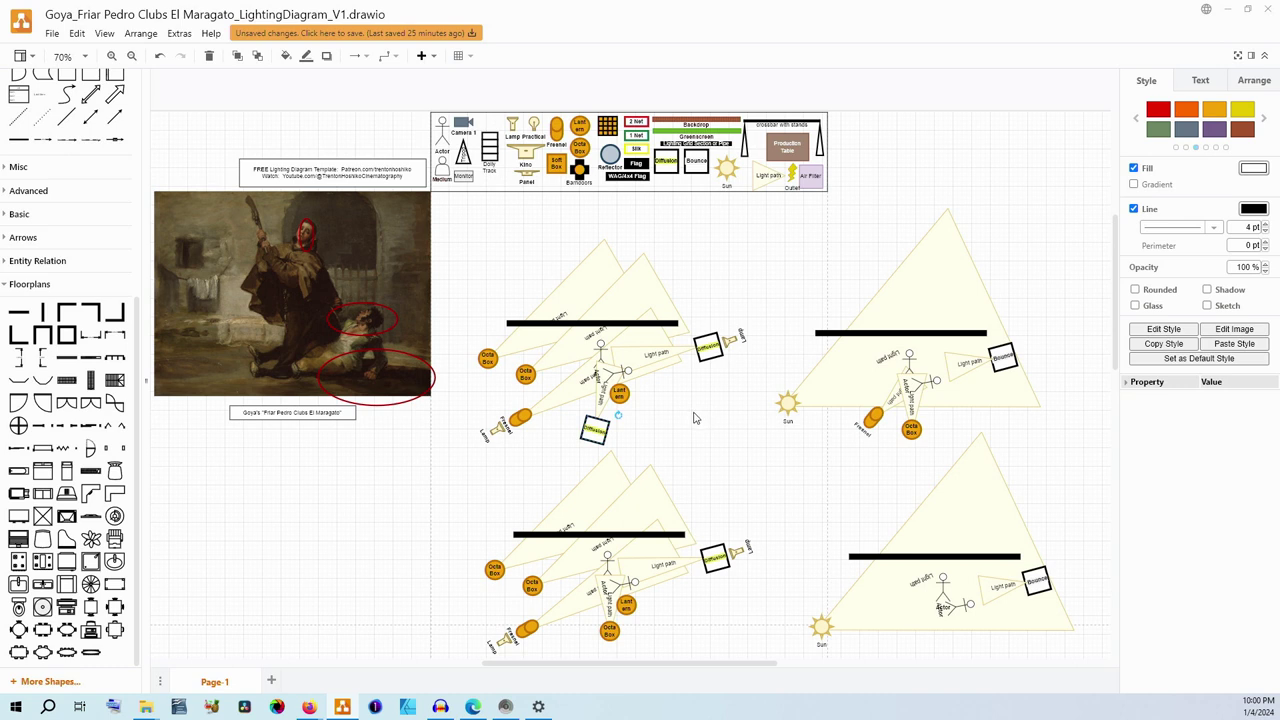
{"action": "left_click", "coordinate": [527, 374]}
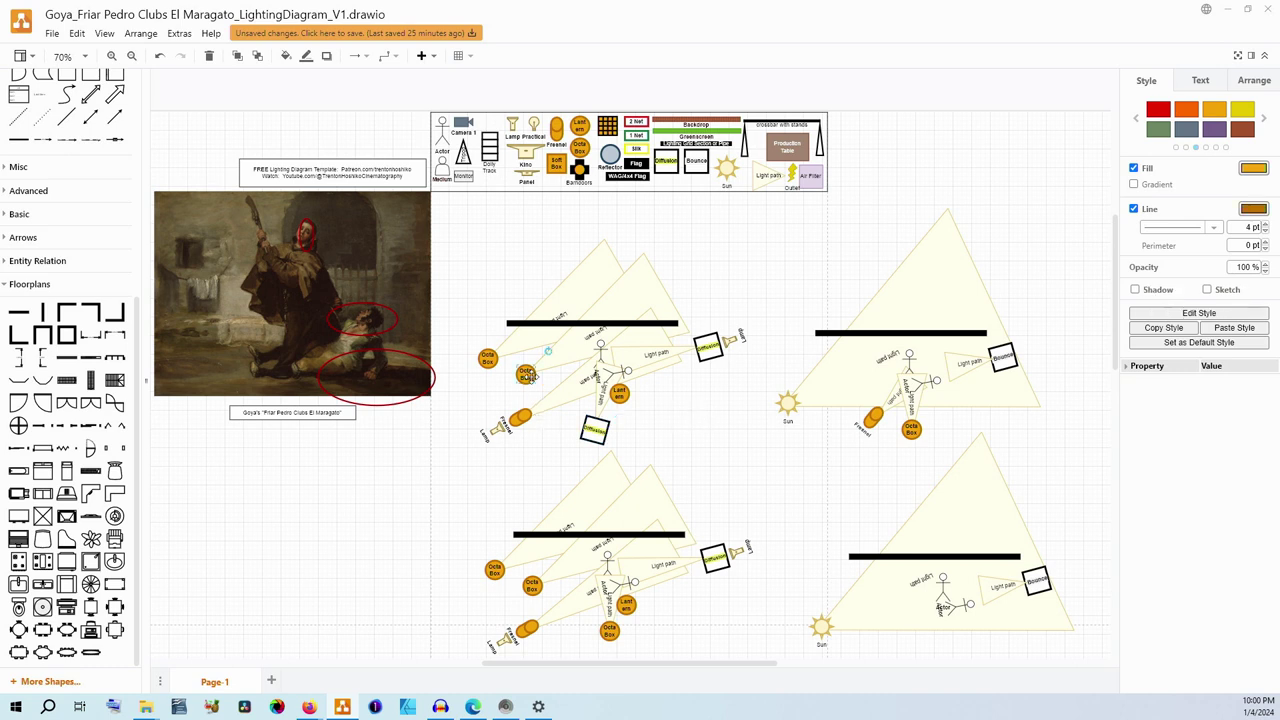
{"action": "key", "text": "Delete"}
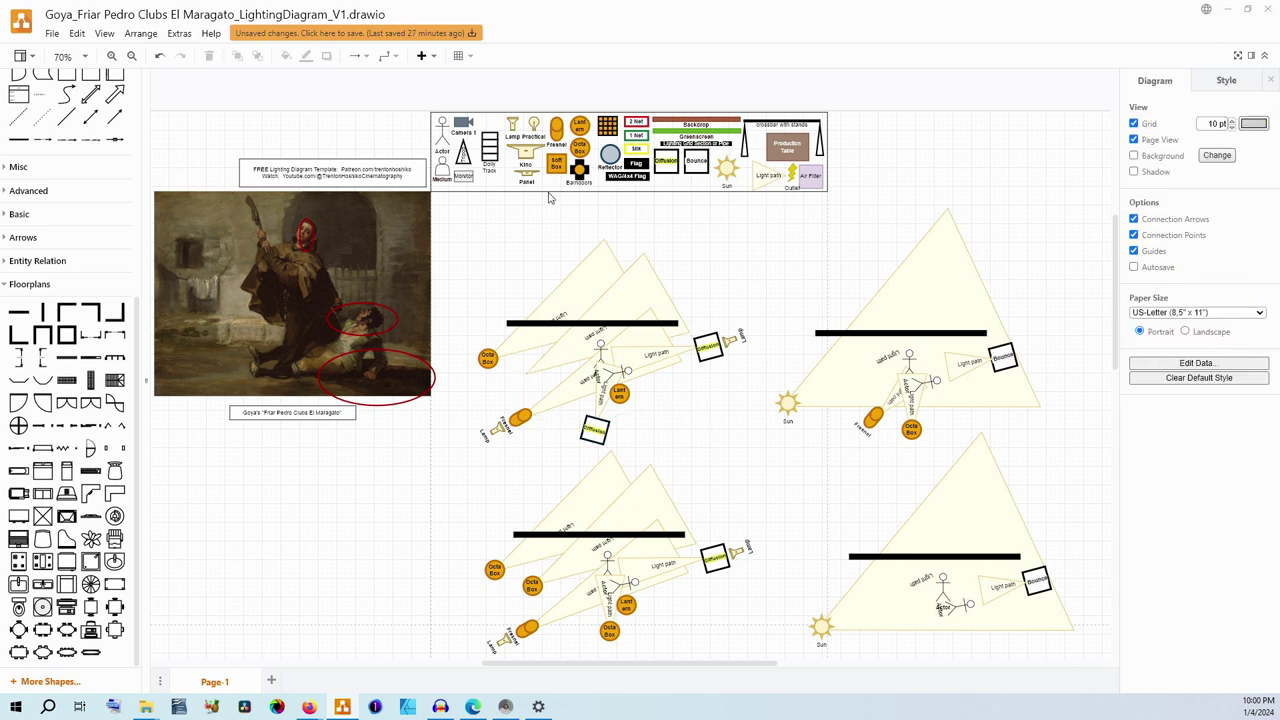
{"action": "left_click", "coordinate": [667, 162]}
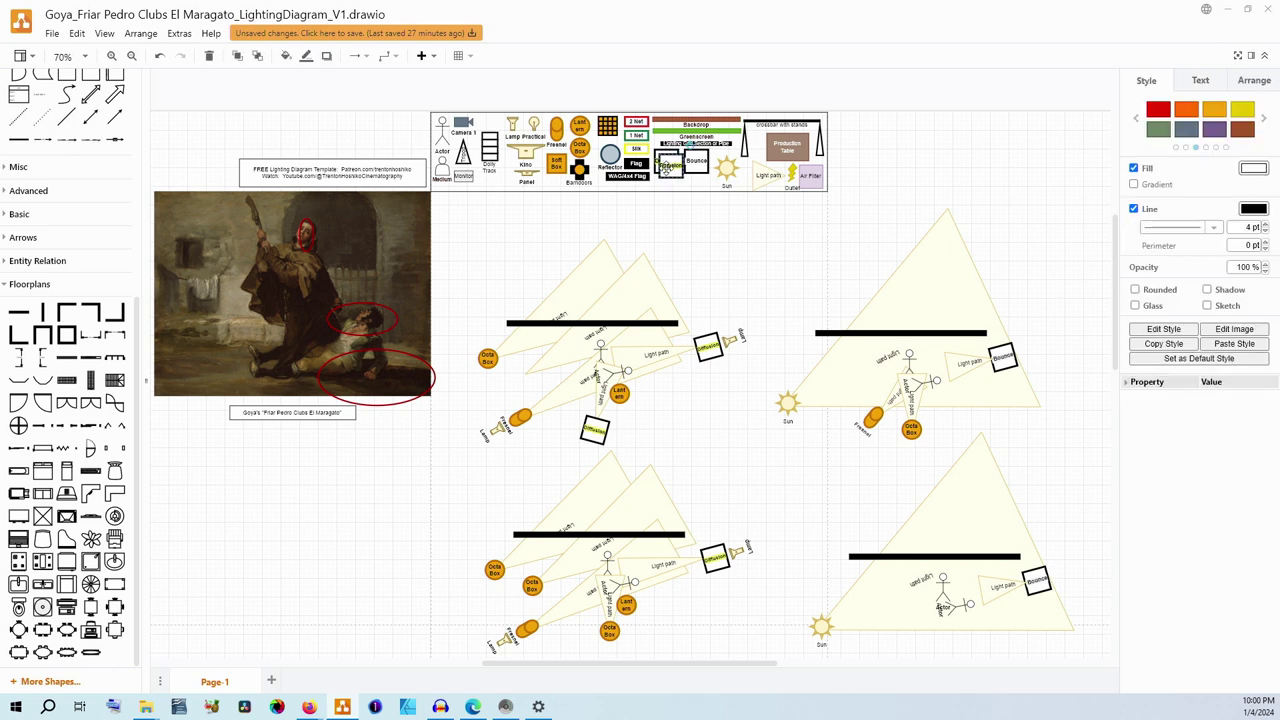
{"action": "mouse_move", "coordinate": [666, 164]}
{"action": "left_mouse_down"}
{"action": "mouse_move", "coordinate": [533, 385]}
{"action": "mouse_move", "coordinate": [497, 372]}
{"action": "mouse_move", "coordinate": [532, 380]}
{"action": "mouse_move", "coordinate": [526, 391]}
{"action": "left_mouse_up"}
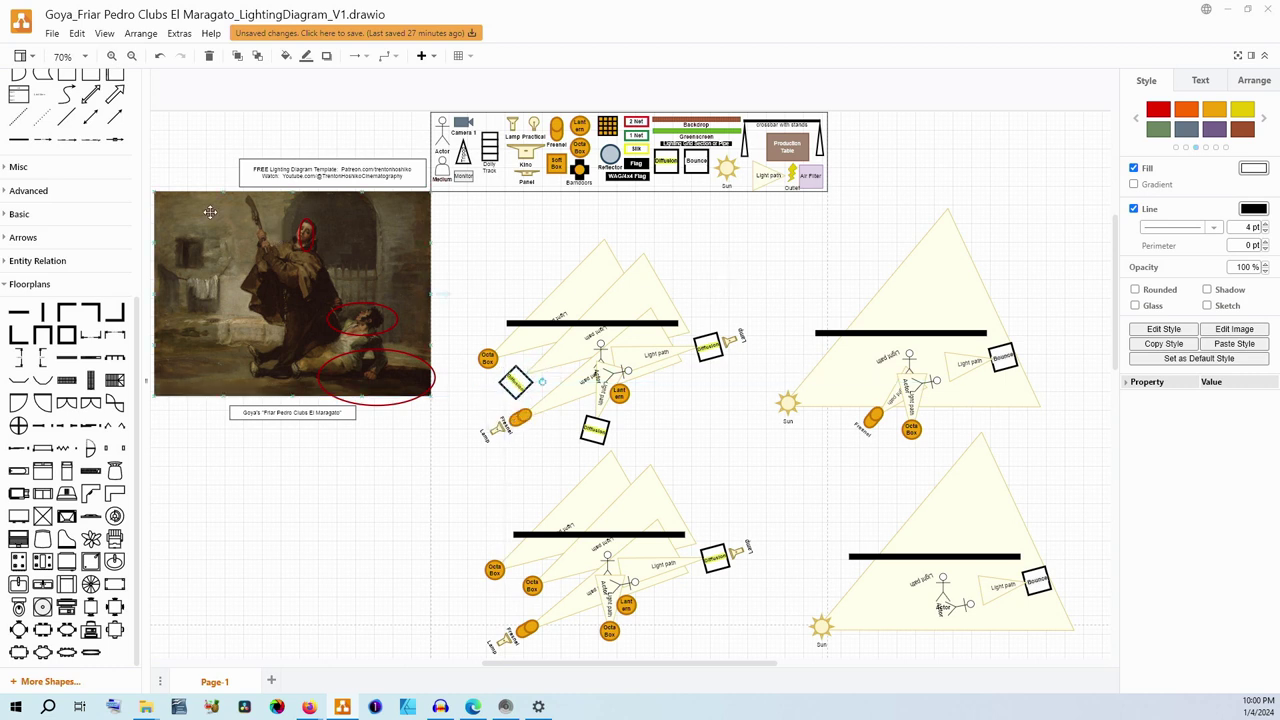